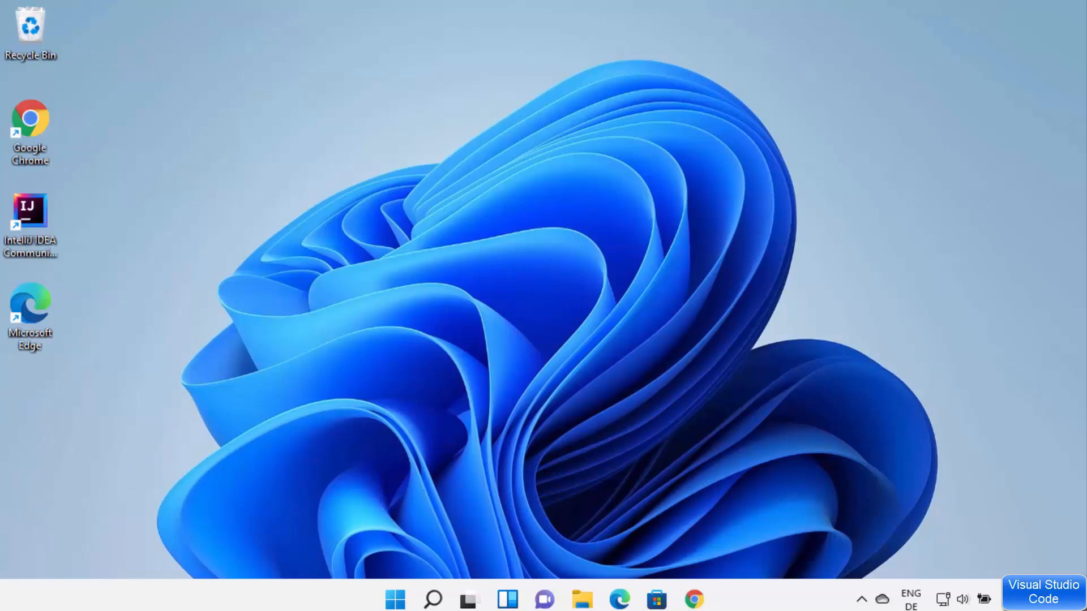
- In Chrome, open the Visual Studio Code website from a Google search for "visual studio code" and download the stable Windows build
{"action": "left_click", "coordinate": [641, 468]}
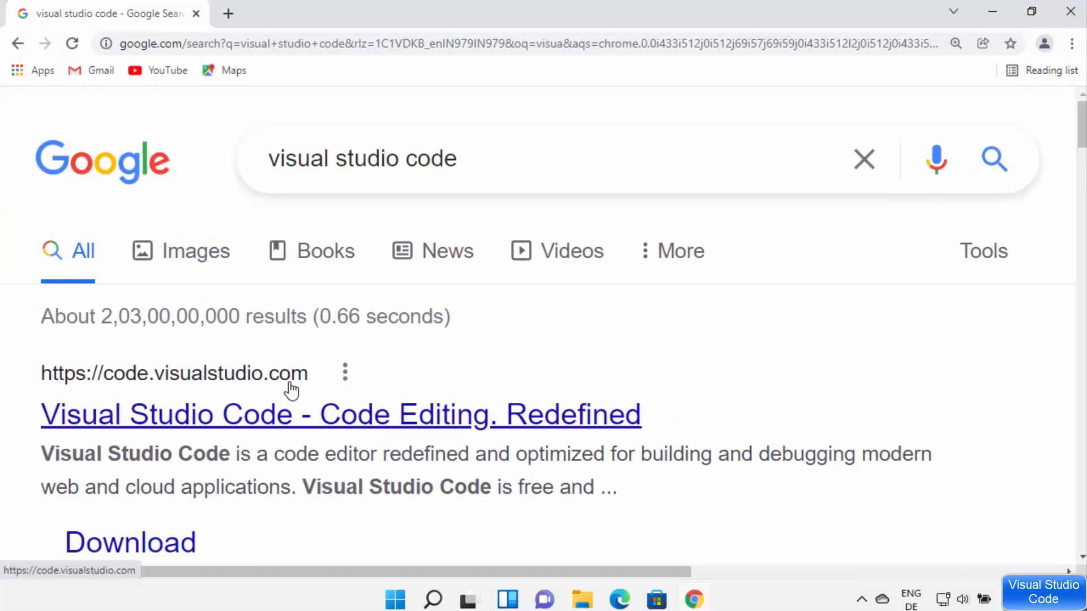
{"action": "left_click", "coordinate": [365, 416]}
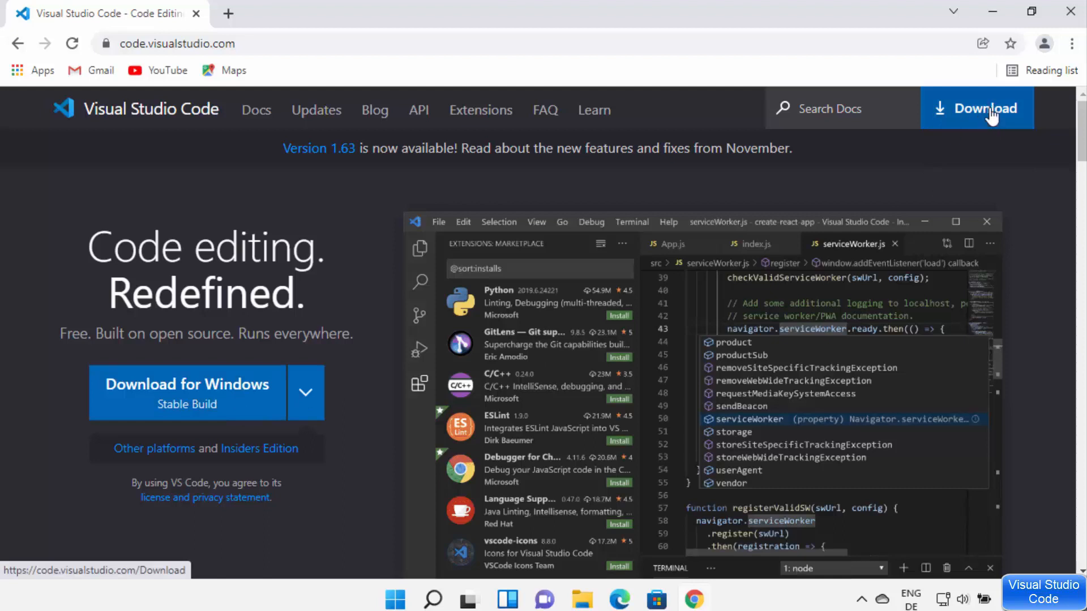
{"action": "left_click", "coordinate": [305, 406]}
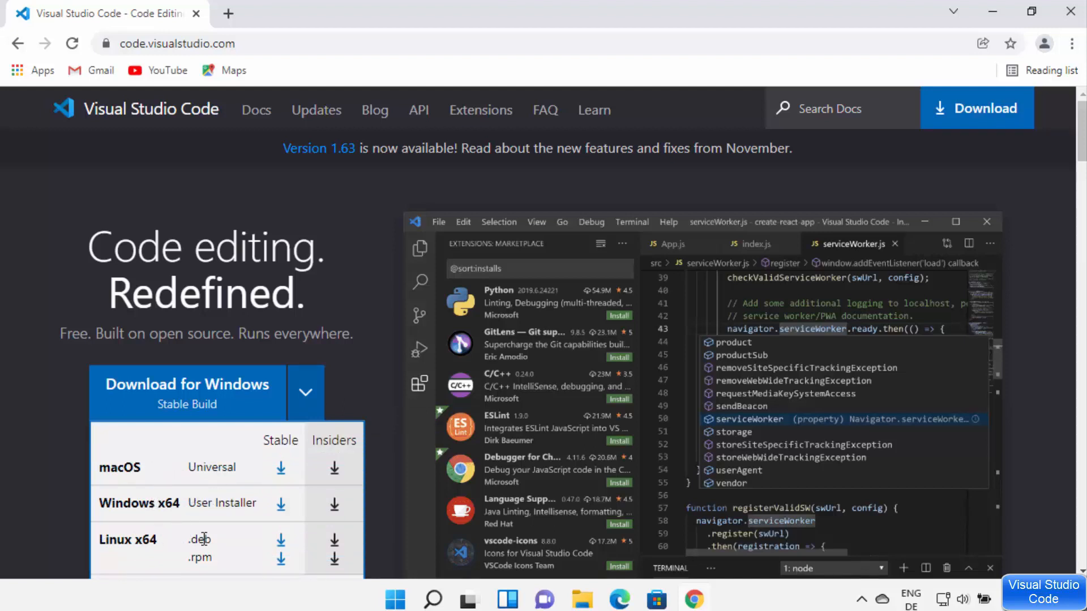
{"action": "left_click", "coordinate": [56, 403]}
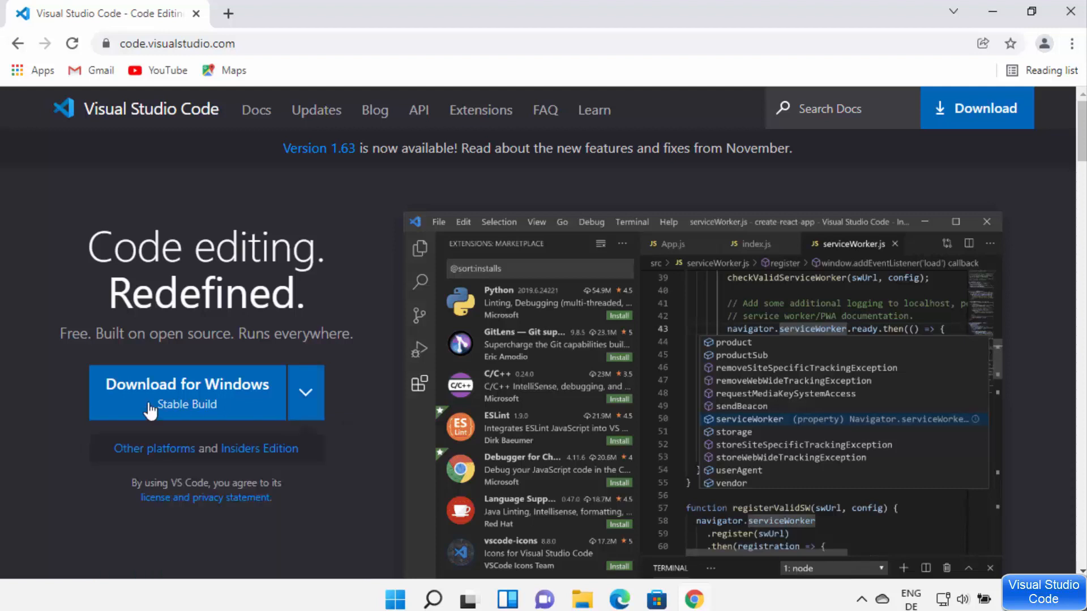
{"action": "left_click", "coordinate": [190, 399]}
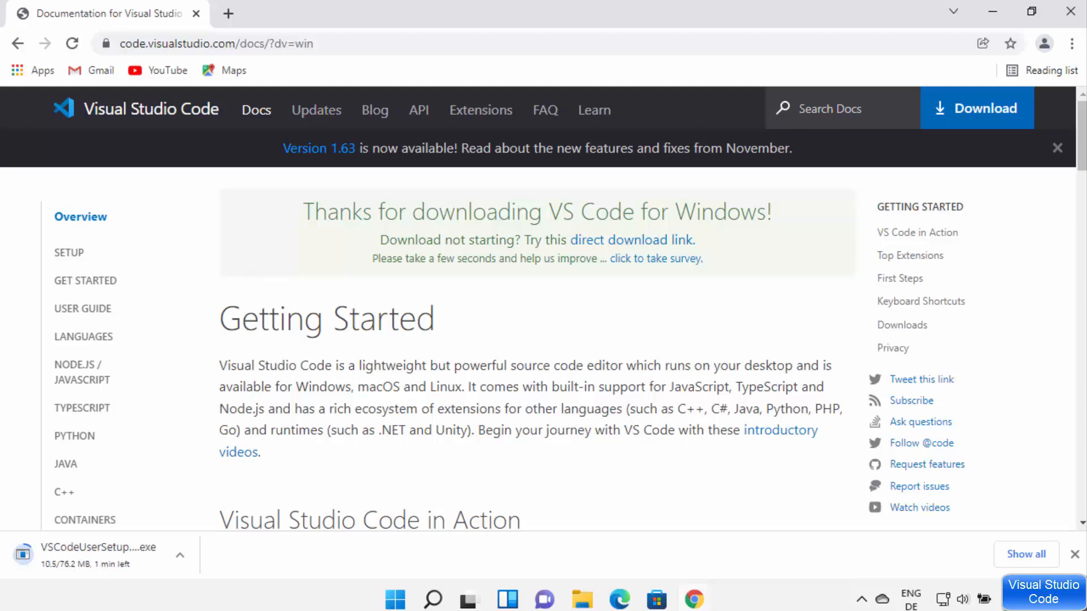
- Launch the downloaded VSCodeUserSetup installer, minimize the browser and accept the license agreement
{"action": "left_click", "coordinate": [108, 561]}
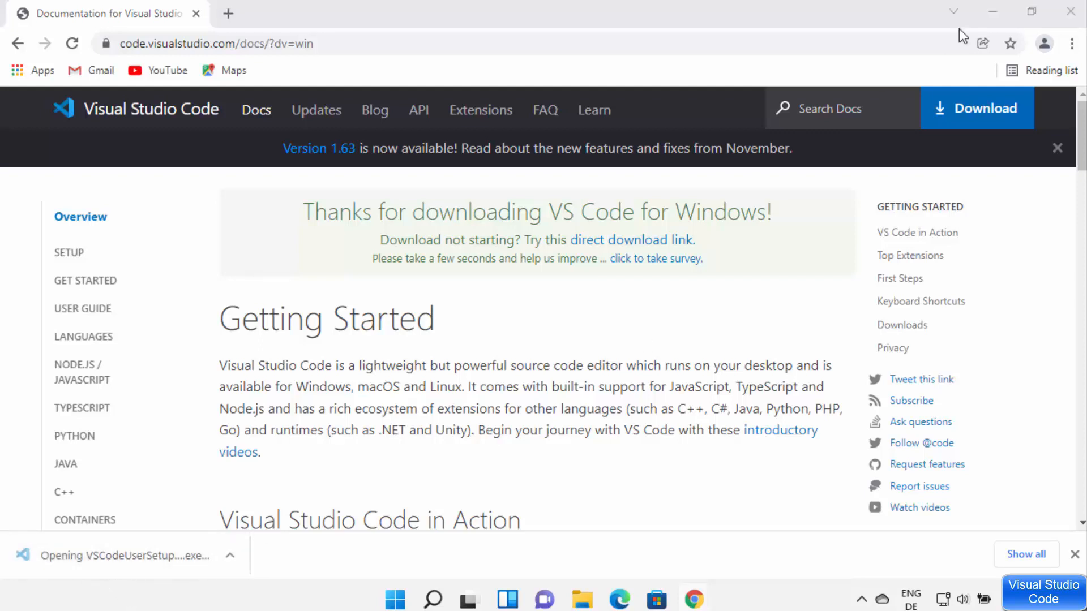
{"action": "left_click", "coordinate": [1003, 20]}
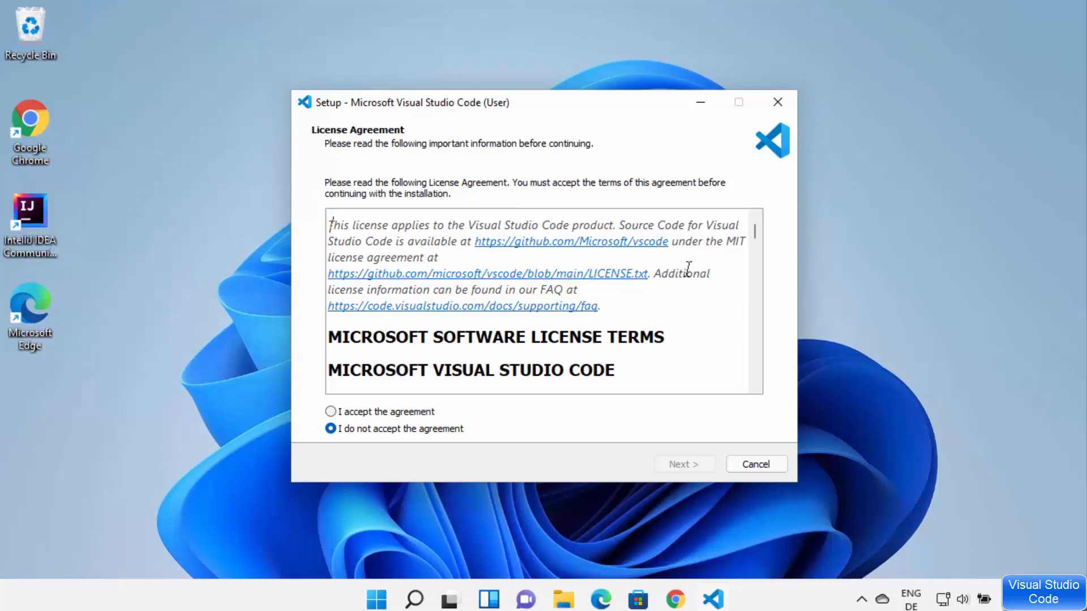
{"action": "left_click_drag", "start_coordinate": [753, 232], "coordinate": [755, 378]}
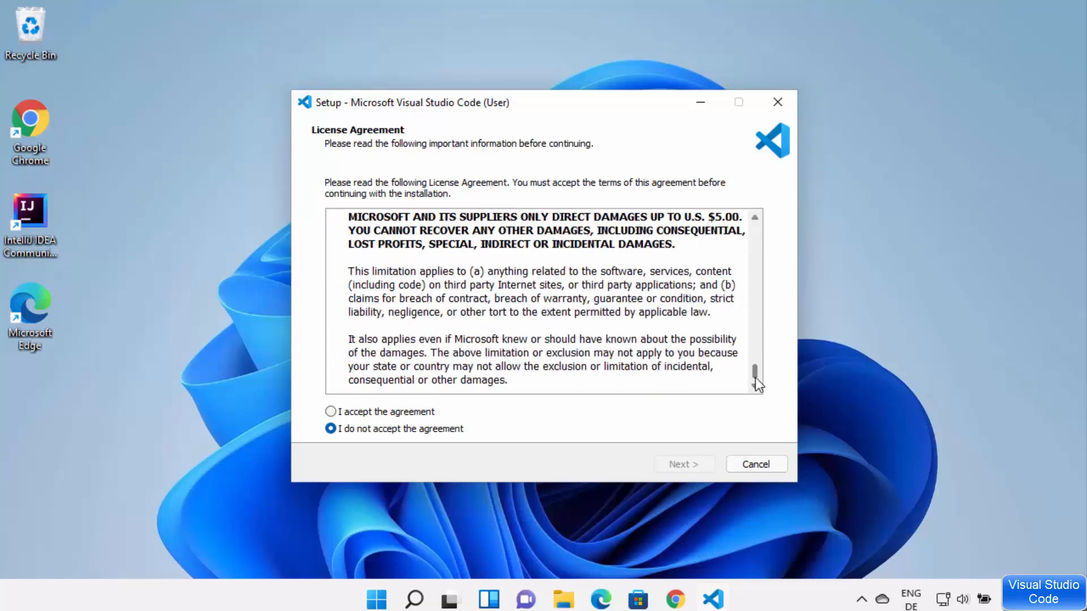
{"action": "left_click", "coordinate": [331, 412]}
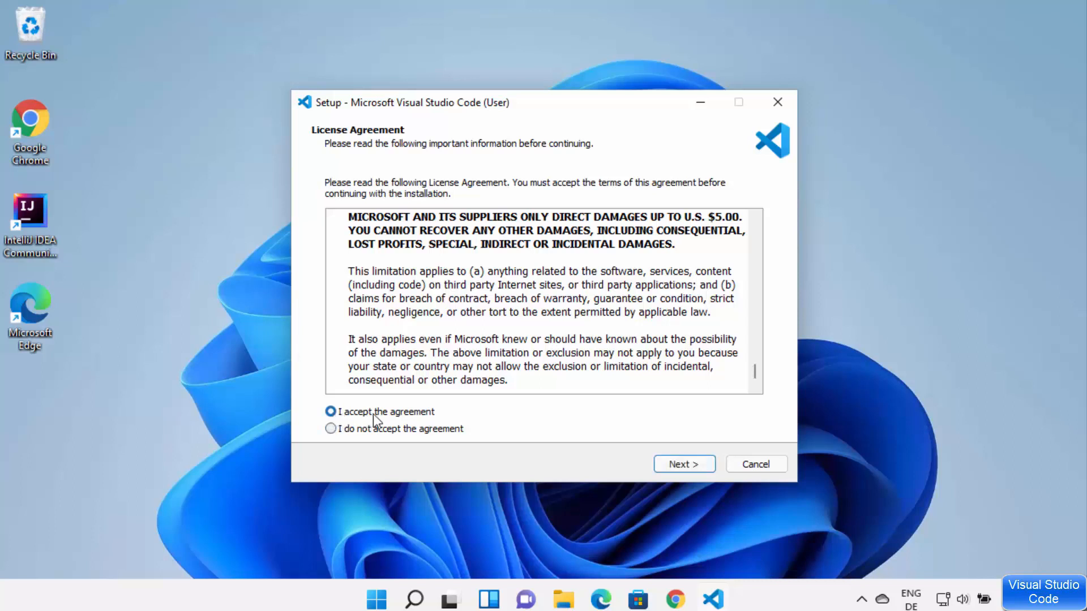
{"action": "left_click", "coordinate": [664, 465]}
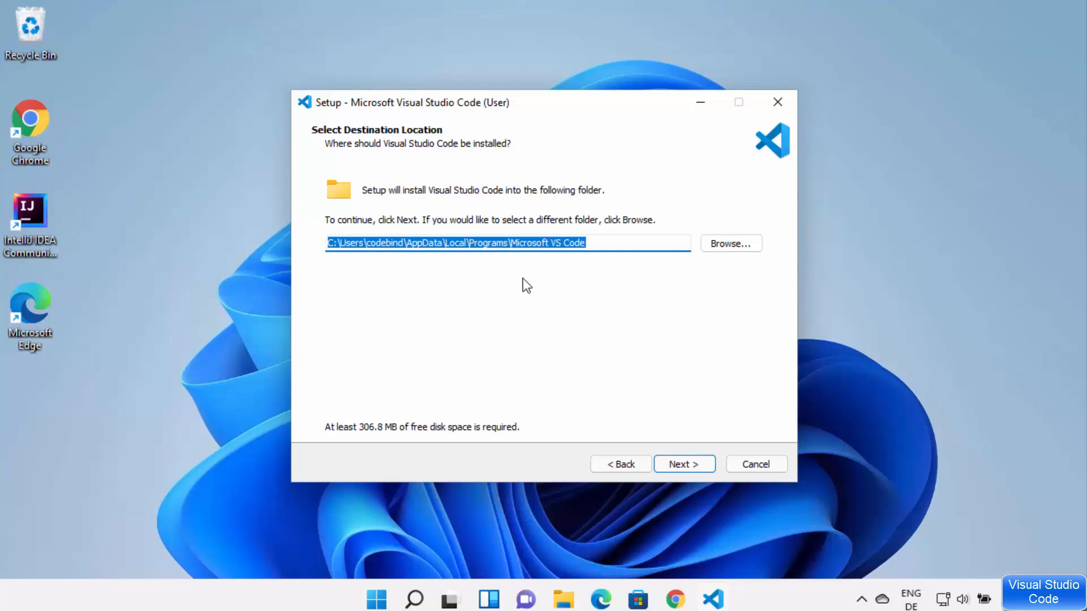
- Keep the default destination and Start Menu folders and enable both "Open with Code" context menu actions for files and directories
{"action": "left_click", "coordinate": [677, 465]}
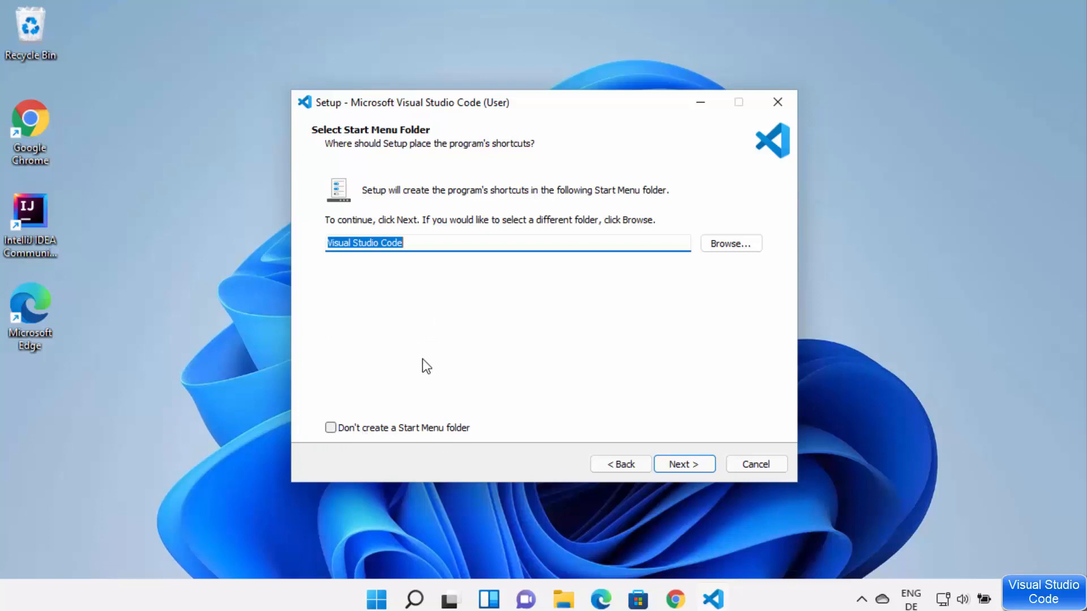
{"action": "left_click", "coordinate": [674, 462]}
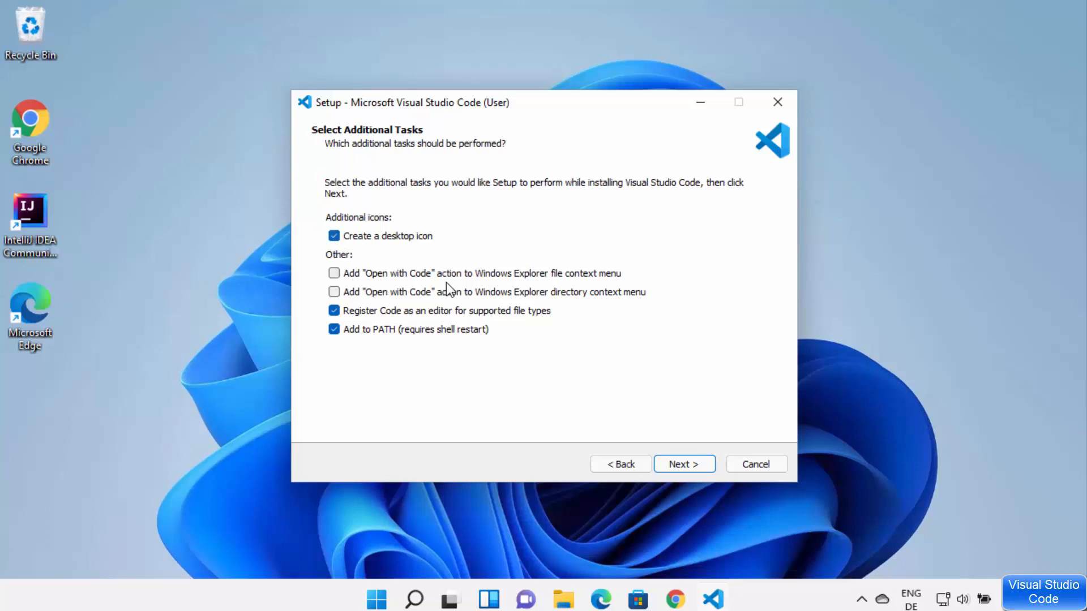
{"action": "left_click", "coordinate": [337, 275]}
{"action": "left_click", "coordinate": [334, 290]}
{"action": "left_click", "coordinate": [690, 466]}
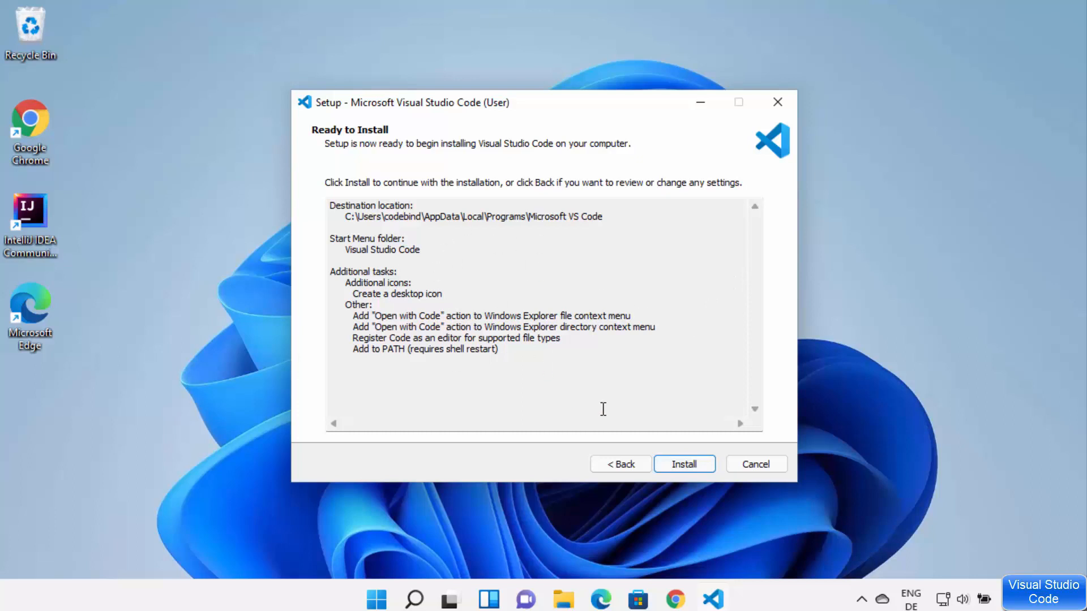
- Install Visual Studio Code with the chosen settings and finish the setup with the launch option enabled
{"action": "left_click", "coordinate": [681, 466]}
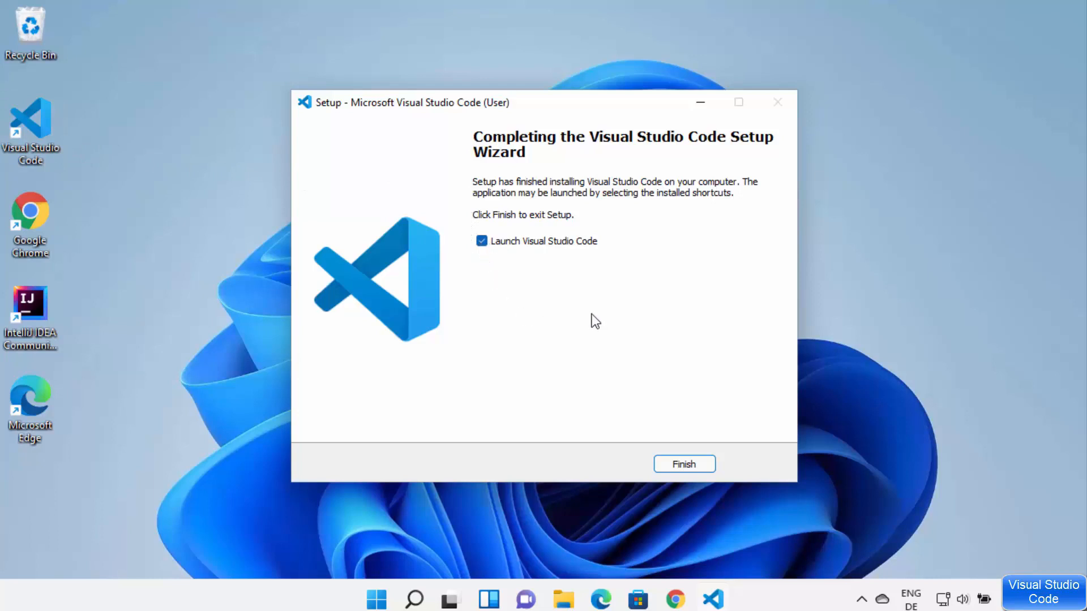
{"action": "left_click", "coordinate": [675, 465]}
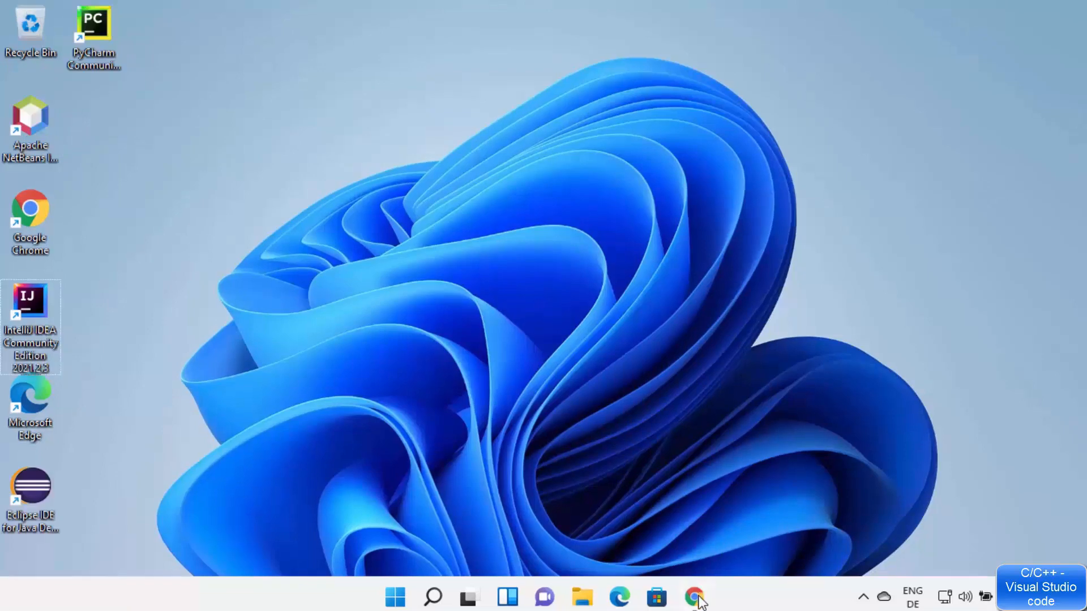
- Switch to Chrome, open the Mingw-w64 website from the Google results for "mingw" and go to its Downloads page
{"action": "left_click", "coordinate": [694, 598]}
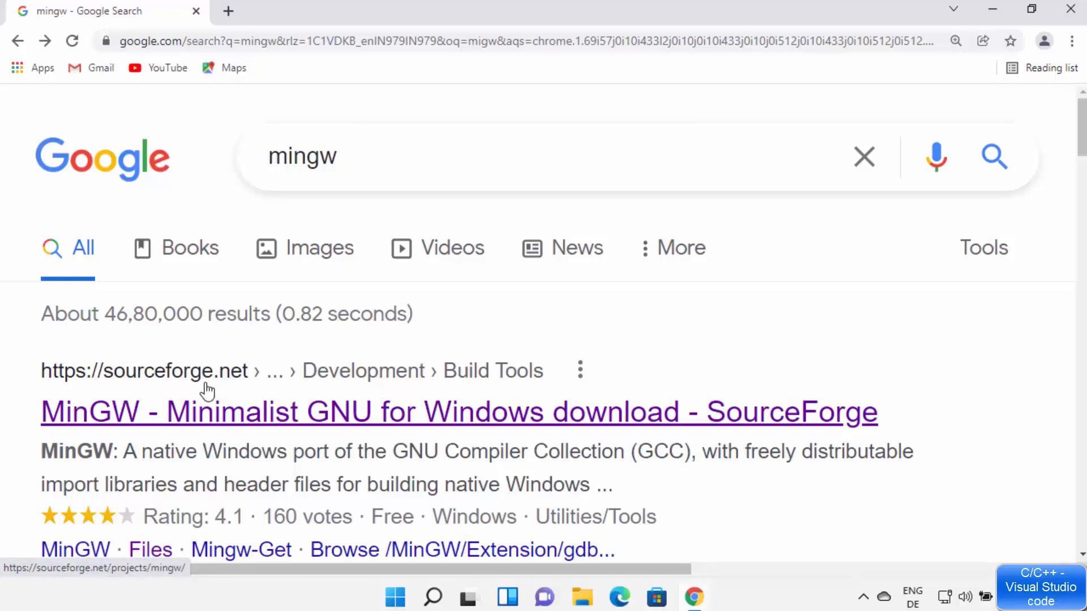
{"action": "scroll", "coordinate": [481, 362], "scroll_direction": "down", "scroll_amount": 2}
{"action": "scroll", "coordinate": [481, 362], "scroll_direction": "down", "scroll_amount": 6}
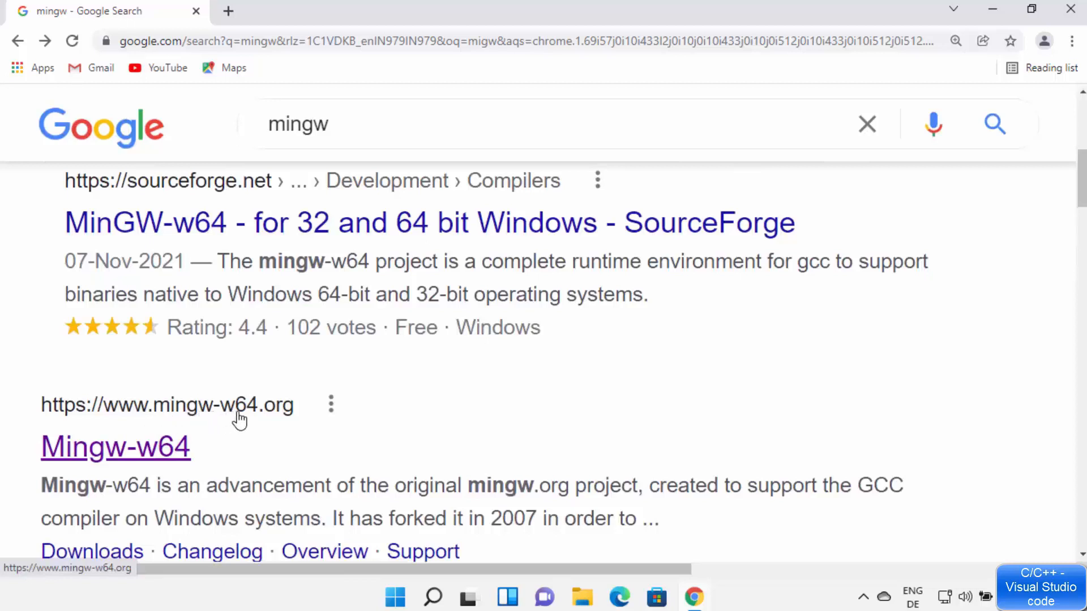
{"action": "left_click", "coordinate": [165, 453]}
{"action": "left_click", "coordinate": [139, 458]}
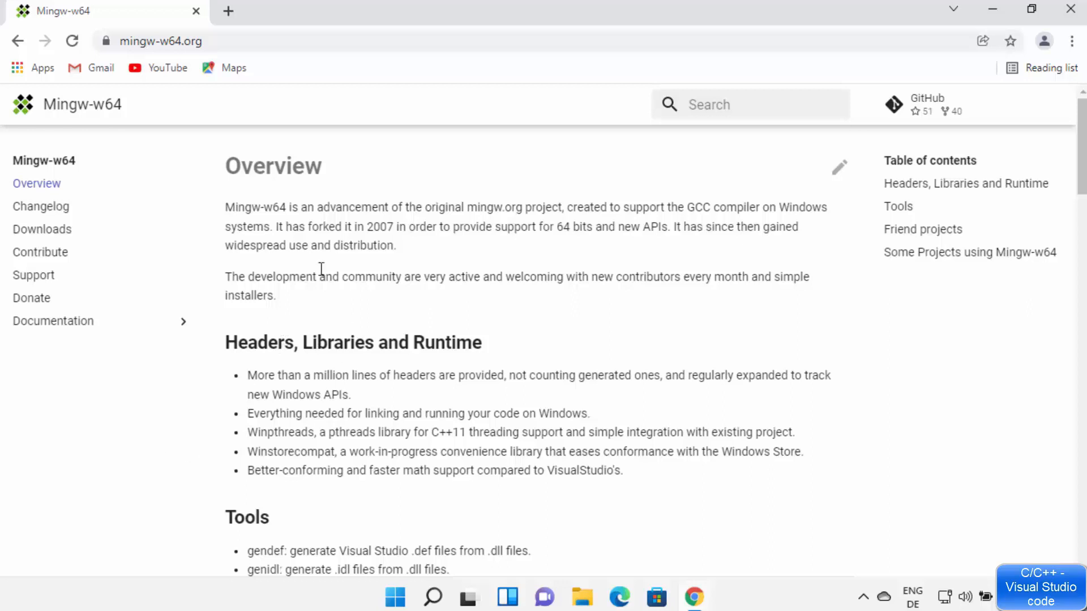
{"action": "left_click", "coordinate": [57, 240]}
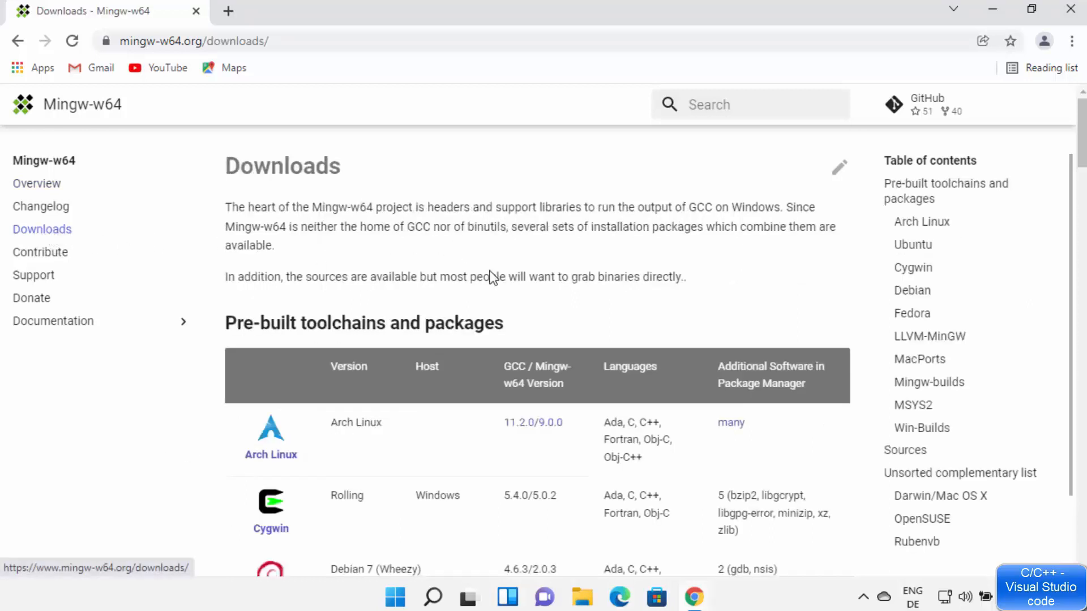
- Find MingW-W64-builds among the pre-built toolchains and open its download section in a new tab
{"action": "scroll", "coordinate": [419, 348], "scroll_direction": "down", "scroll_amount": 2}
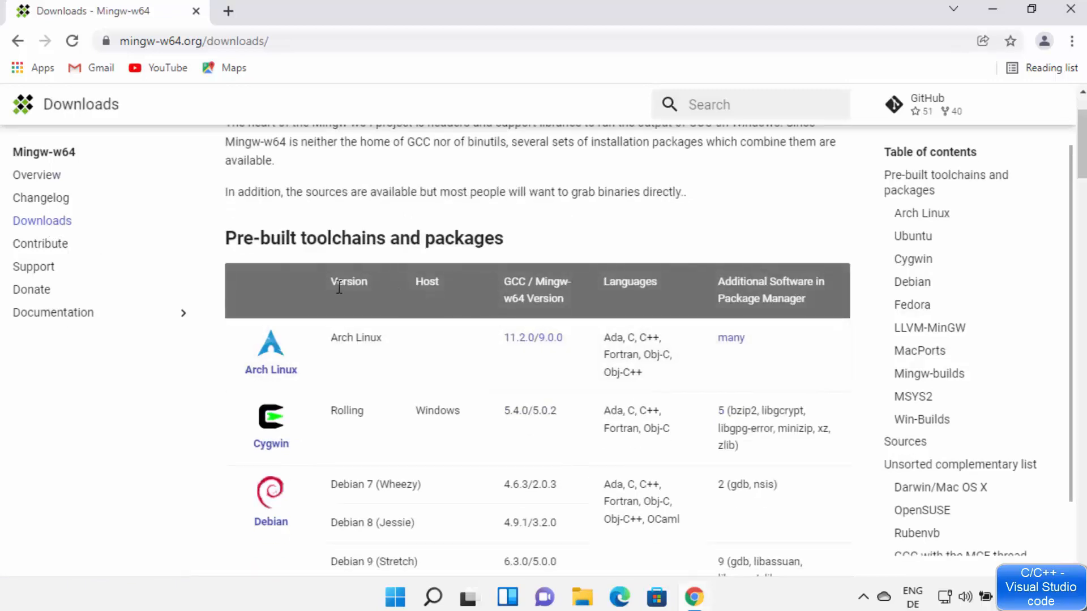
{"action": "scroll", "coordinate": [393, 346], "scroll_direction": "down", "scroll_amount": 5}
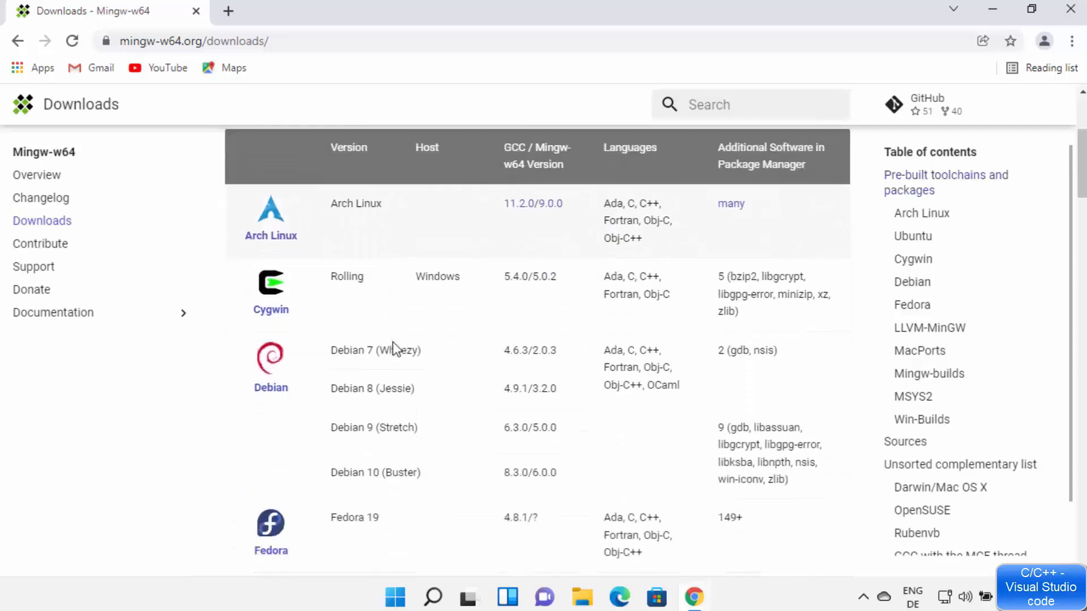
{"action": "scroll", "coordinate": [250, 408], "scroll_direction": "up", "scroll_amount": 4}
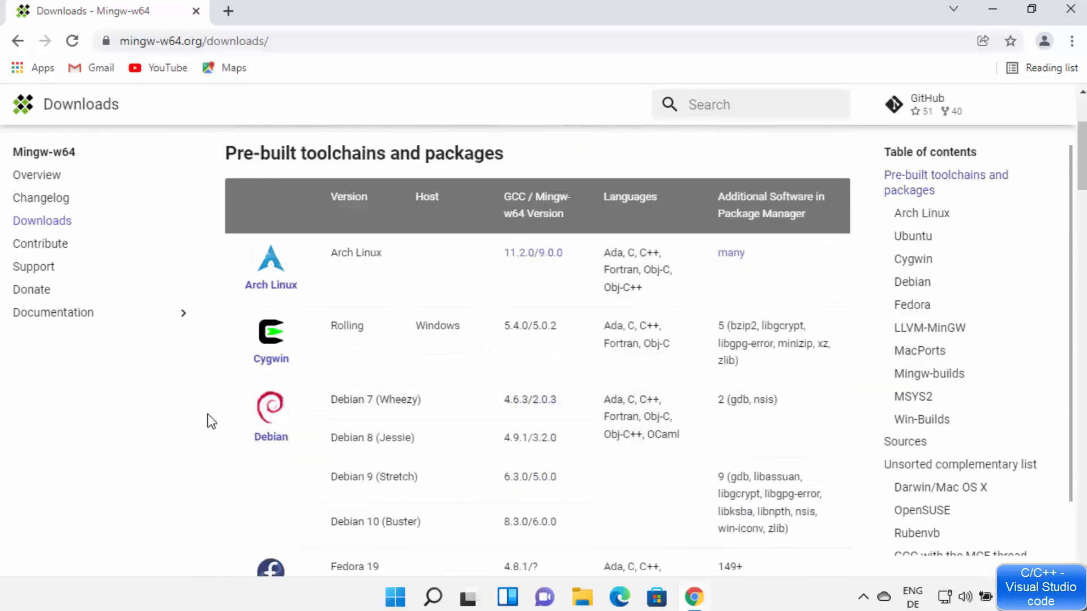
{"action": "scroll", "coordinate": [211, 424], "scroll_direction": "down", "scroll_amount": 1}
{"action": "scroll", "coordinate": [211, 432], "scroll_direction": "down", "scroll_amount": 4}
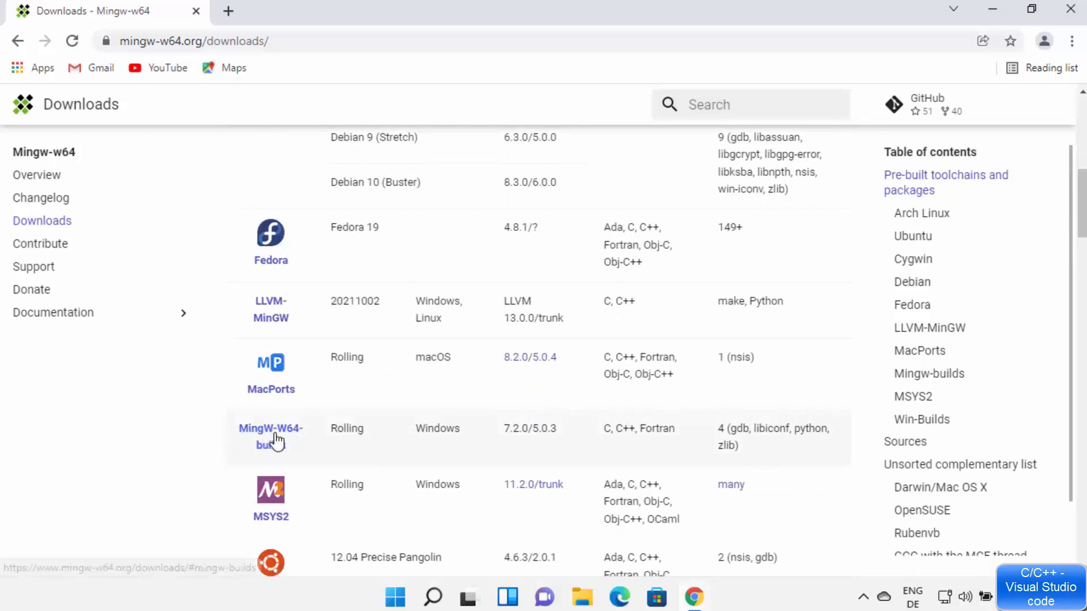
{"action": "middle_click", "coordinate": [264, 447]}
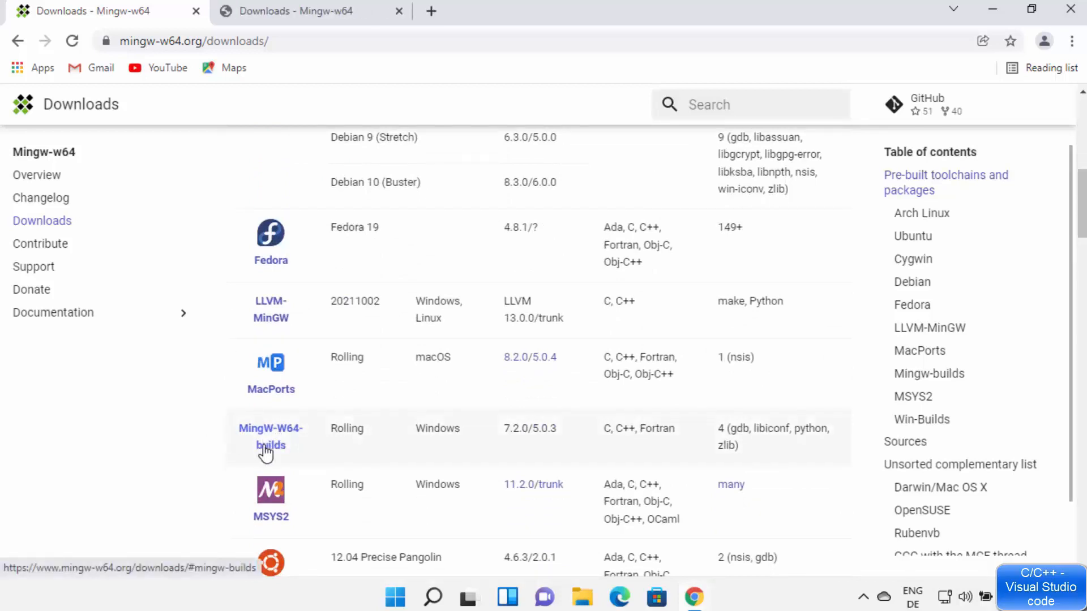
{"action": "left_click", "coordinate": [310, 19]}
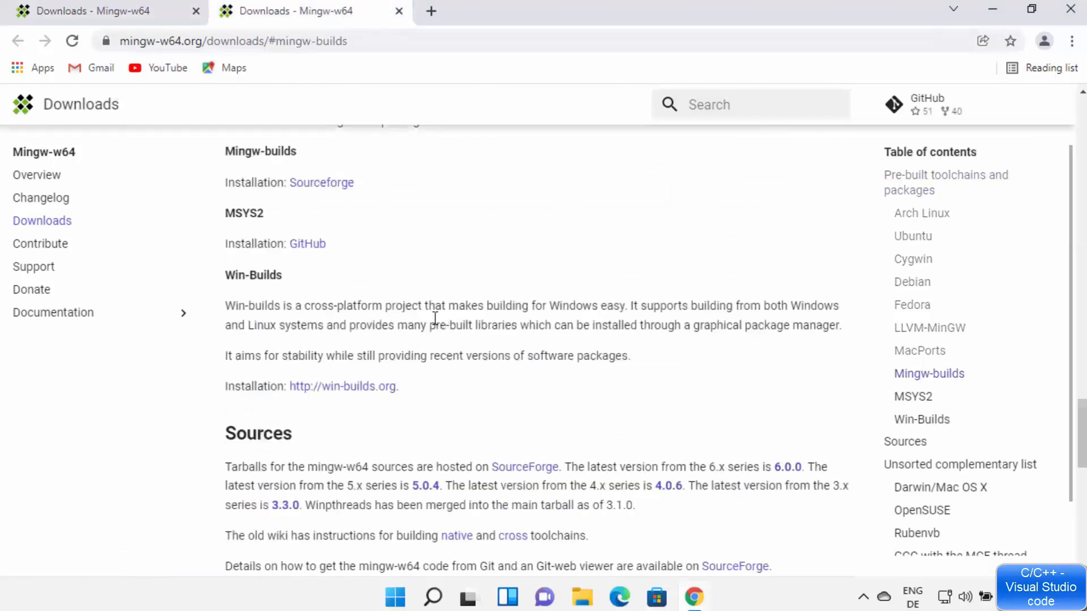
- Download mingw-w64-install.exe through the Sourceforge link for Mingw-builds
{"action": "scroll", "coordinate": [433, 309], "scroll_direction": "up", "scroll_amount": 1}
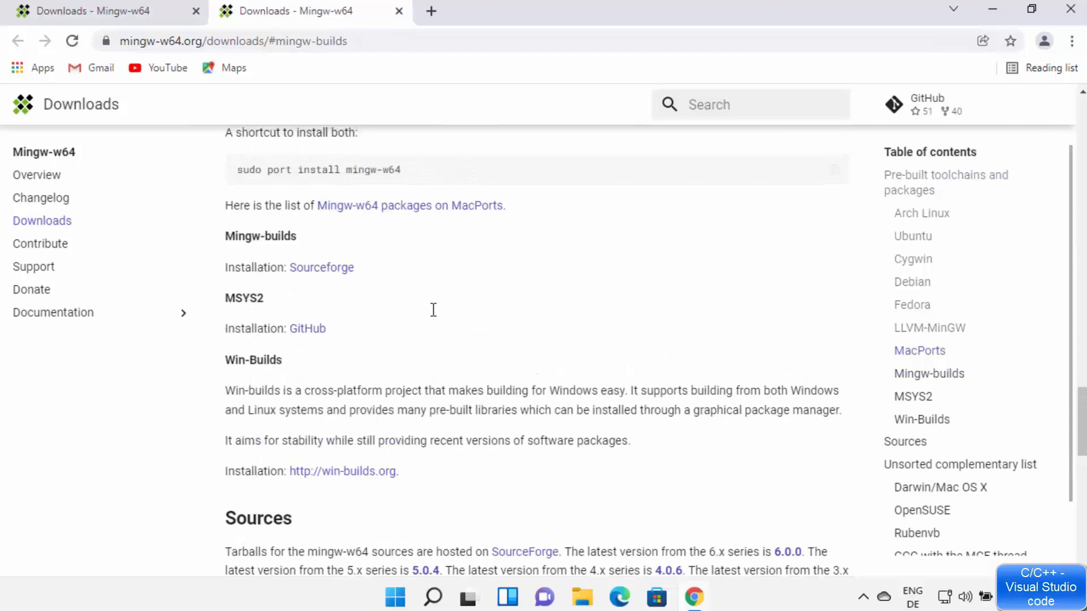
{"action": "left_click", "coordinate": [327, 276]}
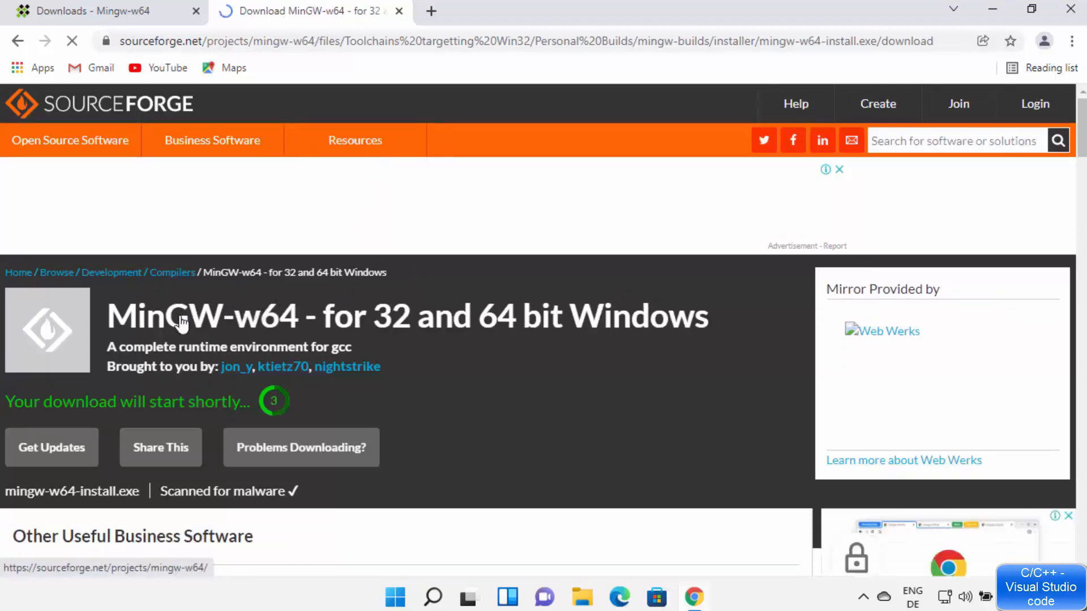
{"action": "left_click", "coordinate": [115, 12]}
{"action": "left_click", "coordinate": [286, 15]}
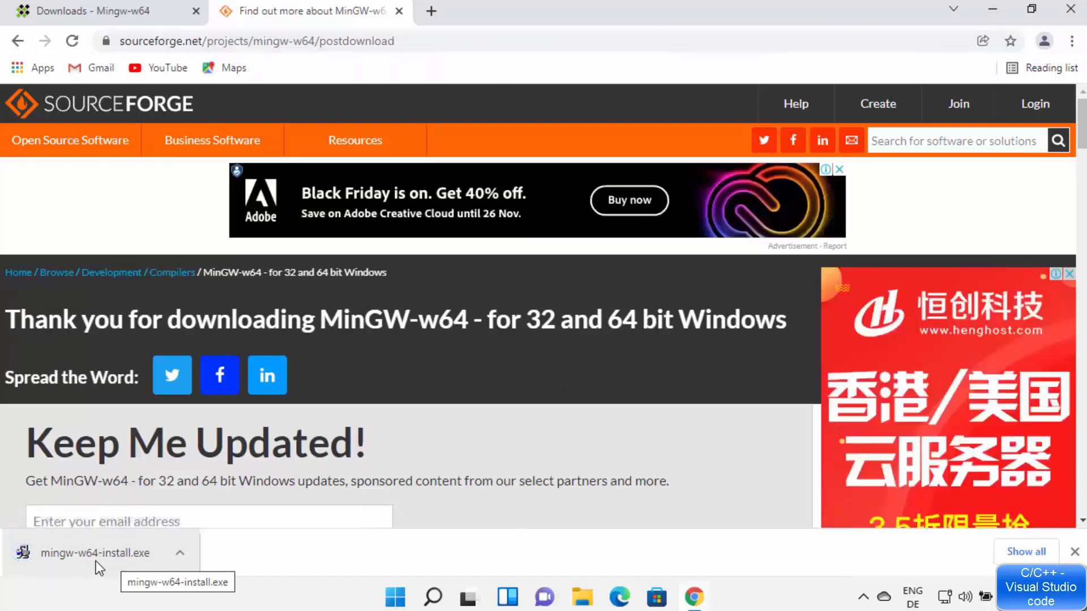
- Run mingw-w64-install.exe, allow it to make changes to the device and proceed to the setup settings page
{"action": "left_click", "coordinate": [94, 559]}
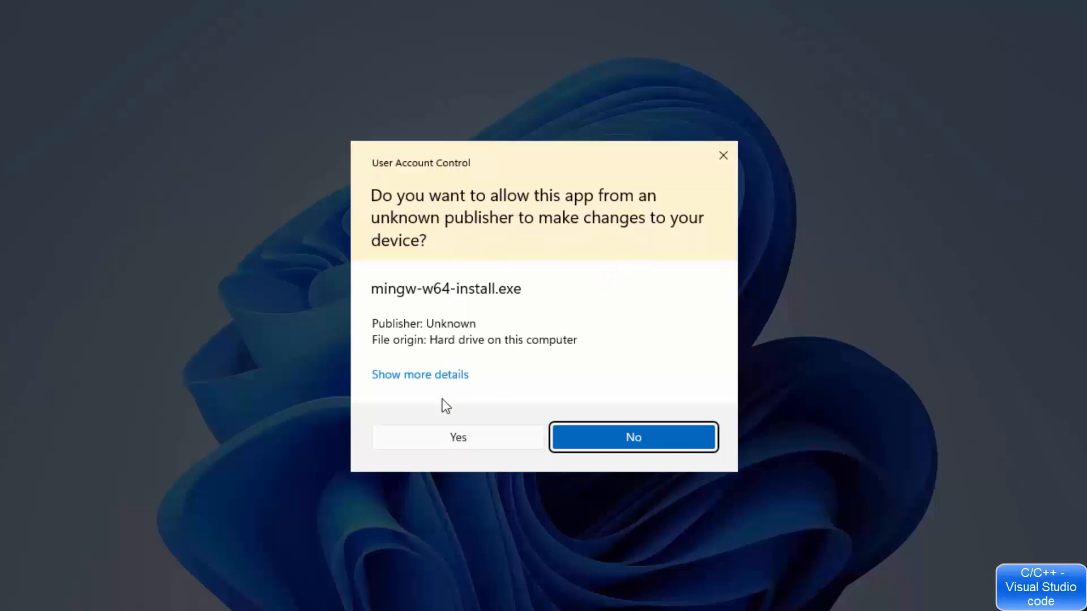
{"action": "left_click", "coordinate": [456, 440]}
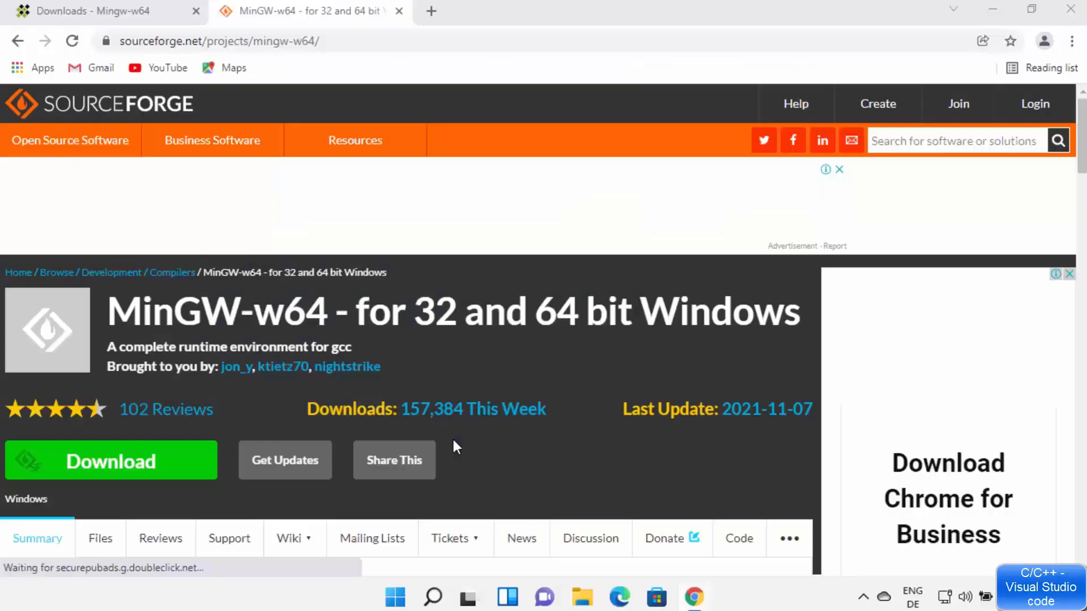
{"action": "left_click", "coordinate": [990, 14]}
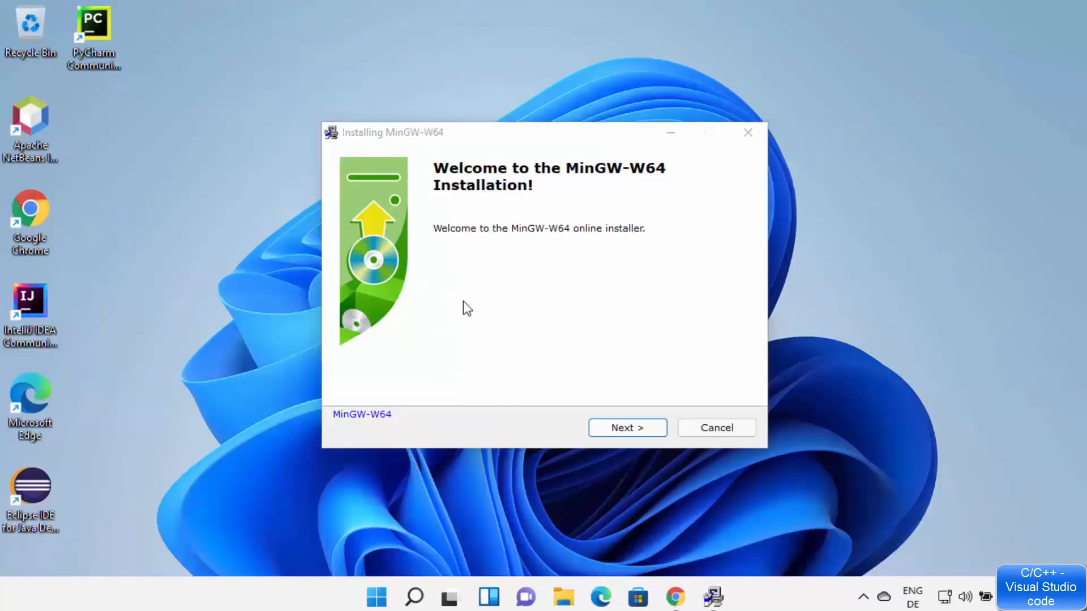
{"action": "left_click", "coordinate": [480, 330]}
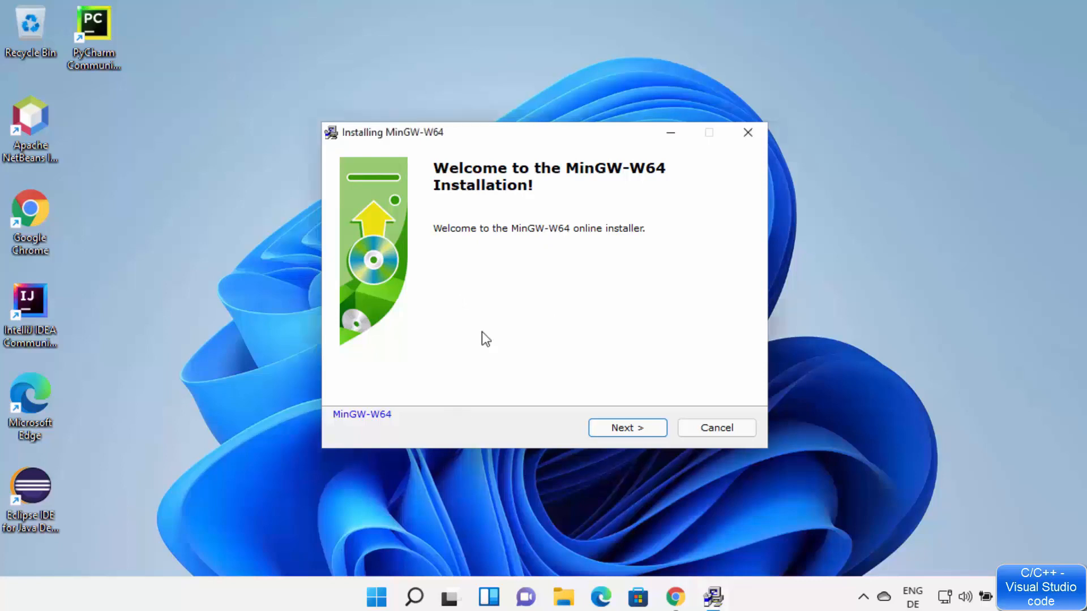
{"action": "left_click", "coordinate": [607, 429]}
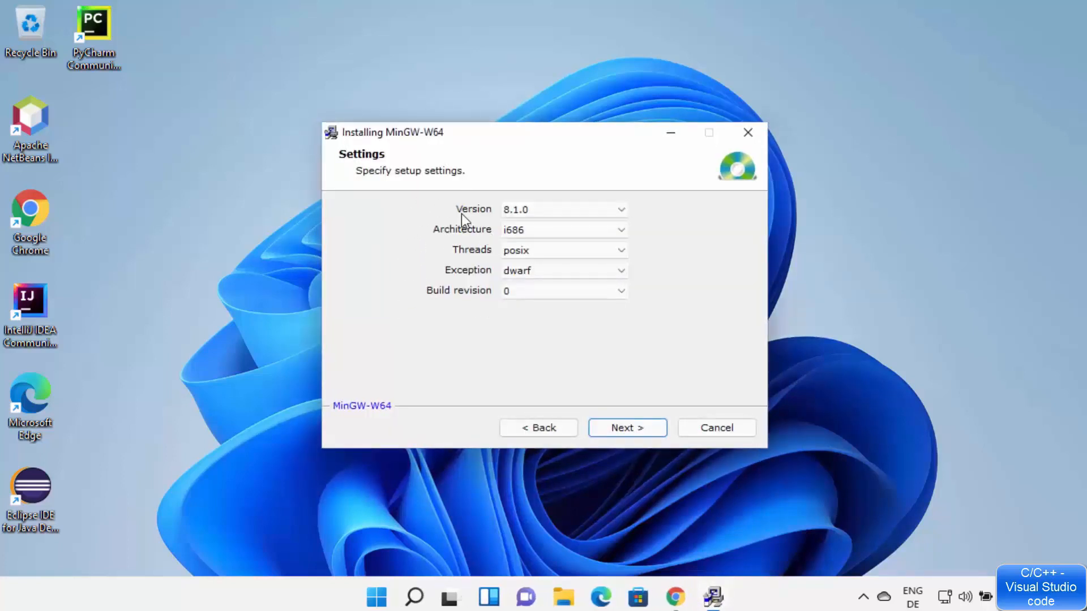
- Select version 8.1.0 in the MinGW-W64 setup settings
{"action": "left_click", "coordinate": [516, 212]}
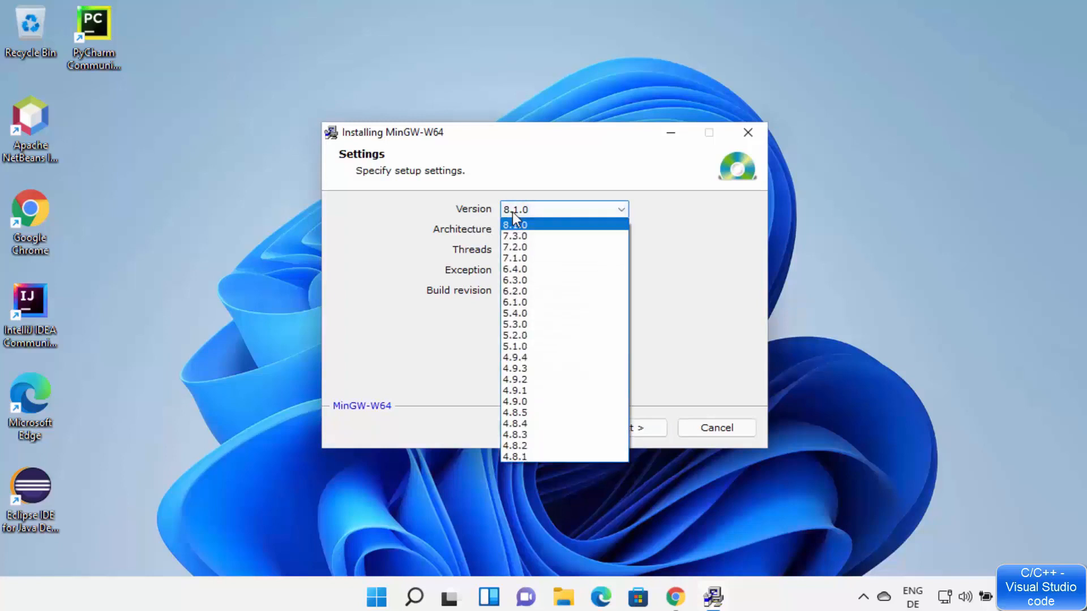
{"action": "left_click", "coordinate": [517, 224]}
{"action": "left_click", "coordinate": [520, 210]}
{"action": "left_click", "coordinate": [525, 224]}
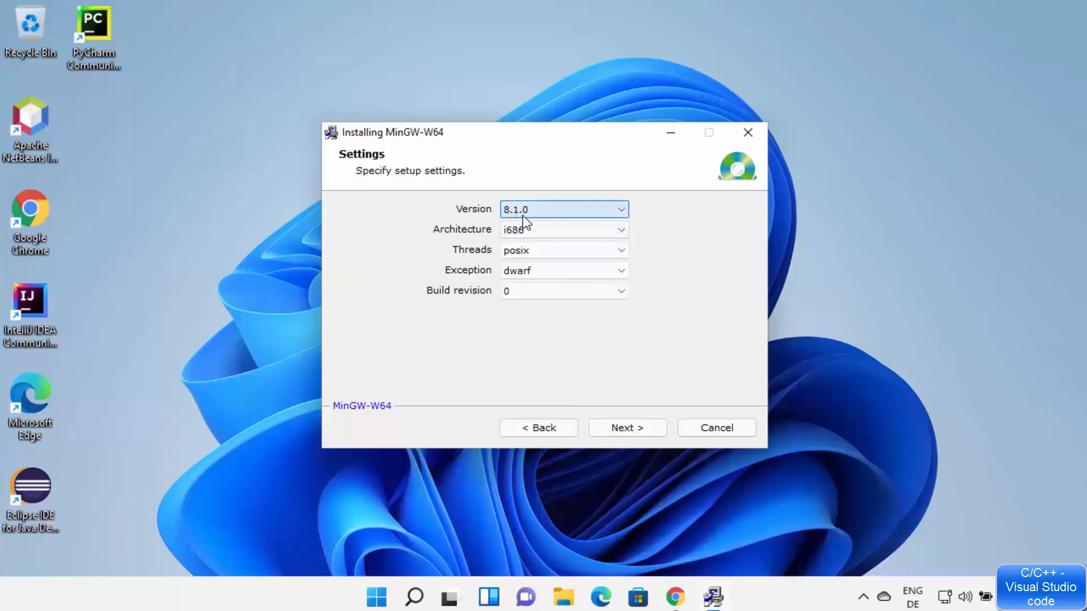
- Set the MinGW-W64 architecture to x86_64 and keep posix as the threads option
{"action": "left_click", "coordinate": [527, 232]}
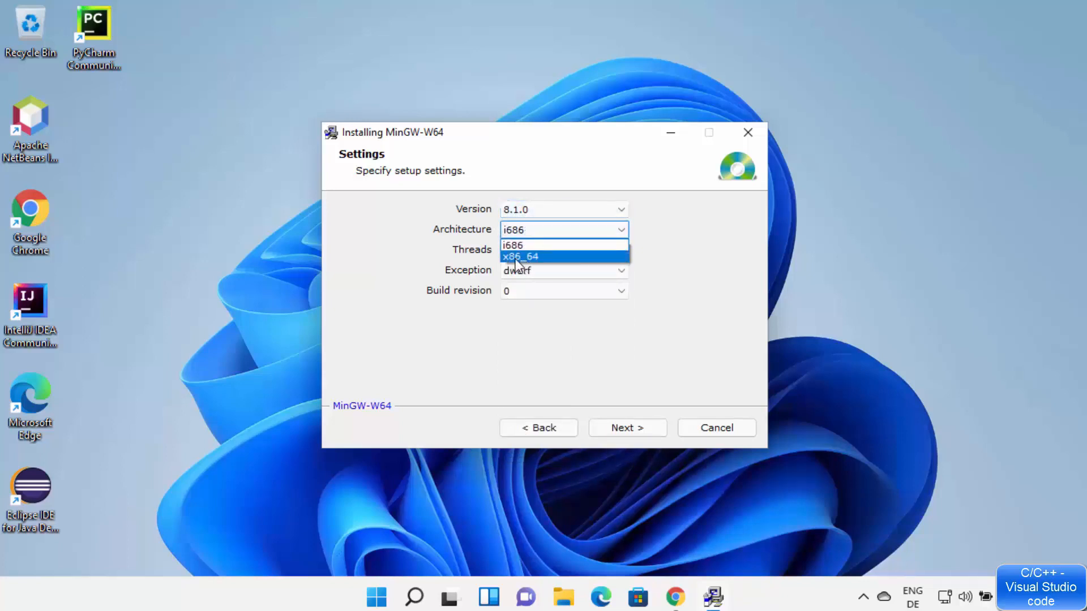
{"action": "left_click", "coordinate": [526, 257]}
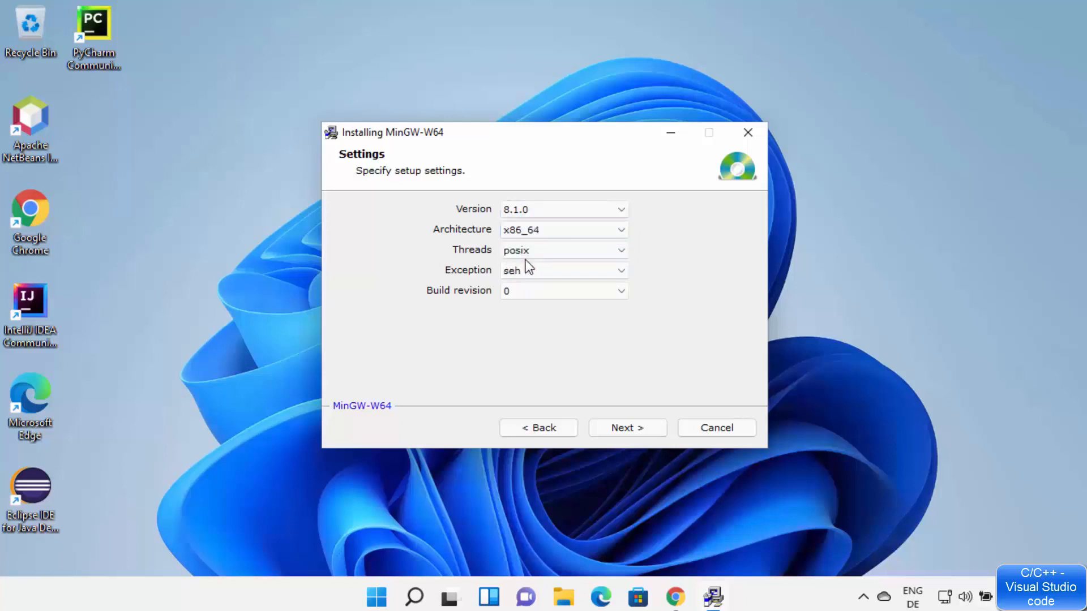
{"action": "left_click", "coordinate": [525, 250]}
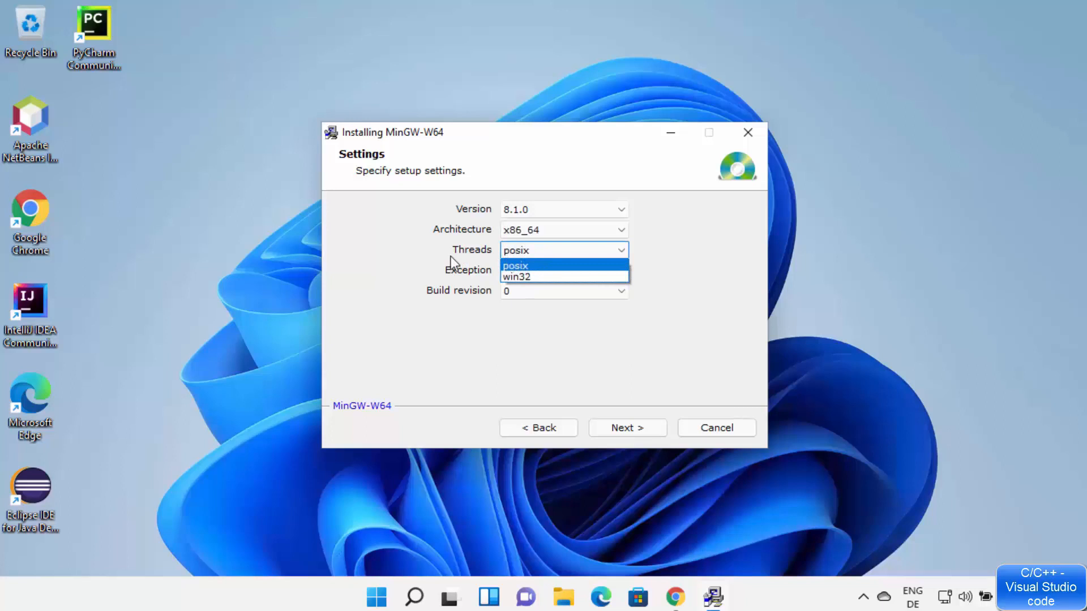
{"action": "left_click", "coordinate": [508, 265]}
{"action": "left_click", "coordinate": [511, 254]}
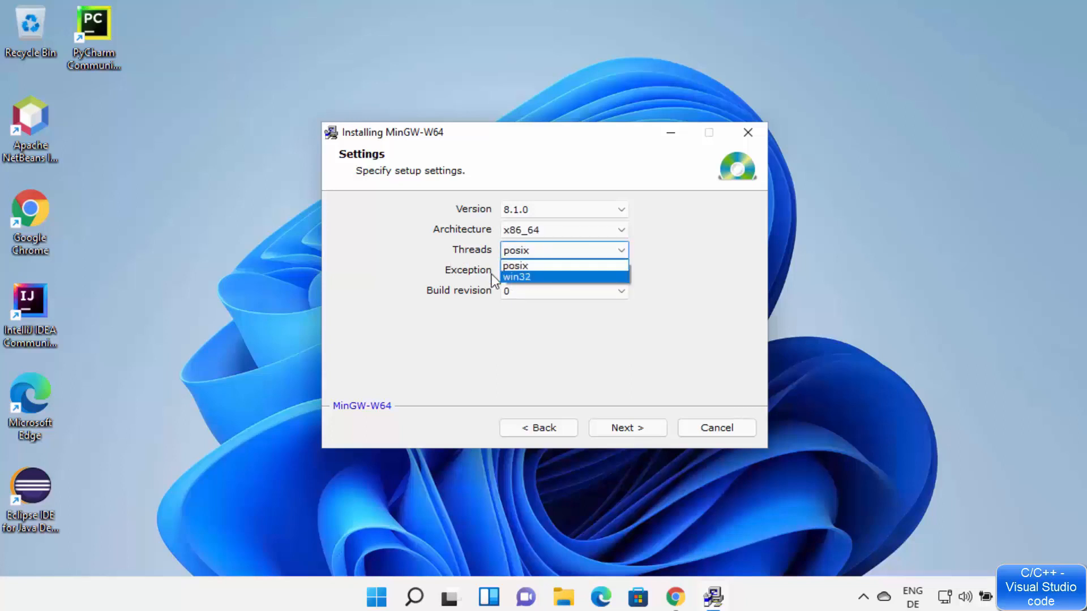
{"action": "left_click", "coordinate": [521, 263]}
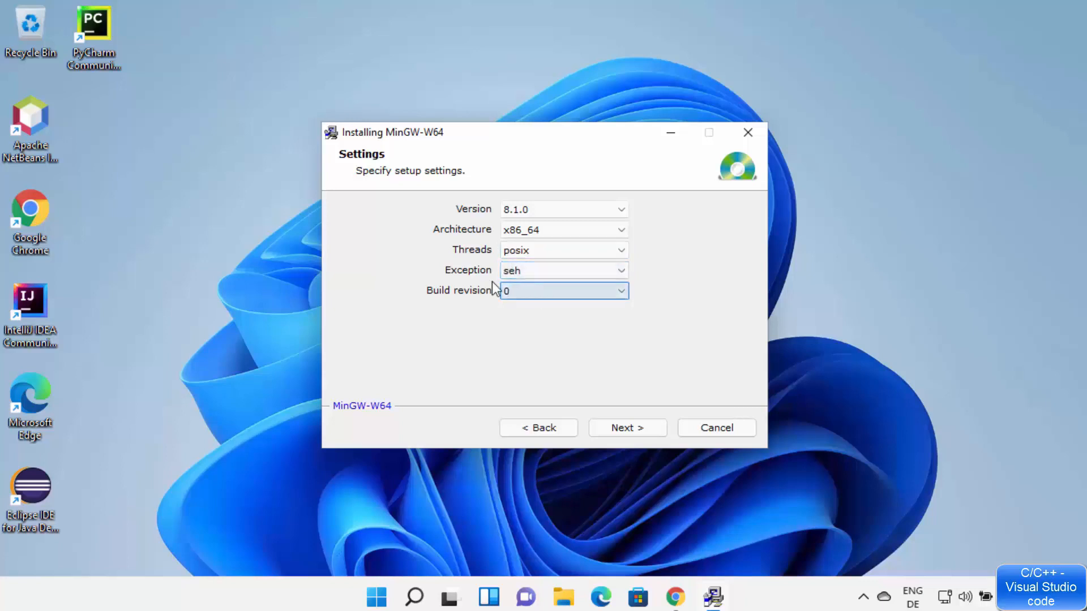
- Keep the exception setting at seh and the build revision at 0, and proceed to the installation folder page
{"action": "left_click", "coordinate": [507, 273]}
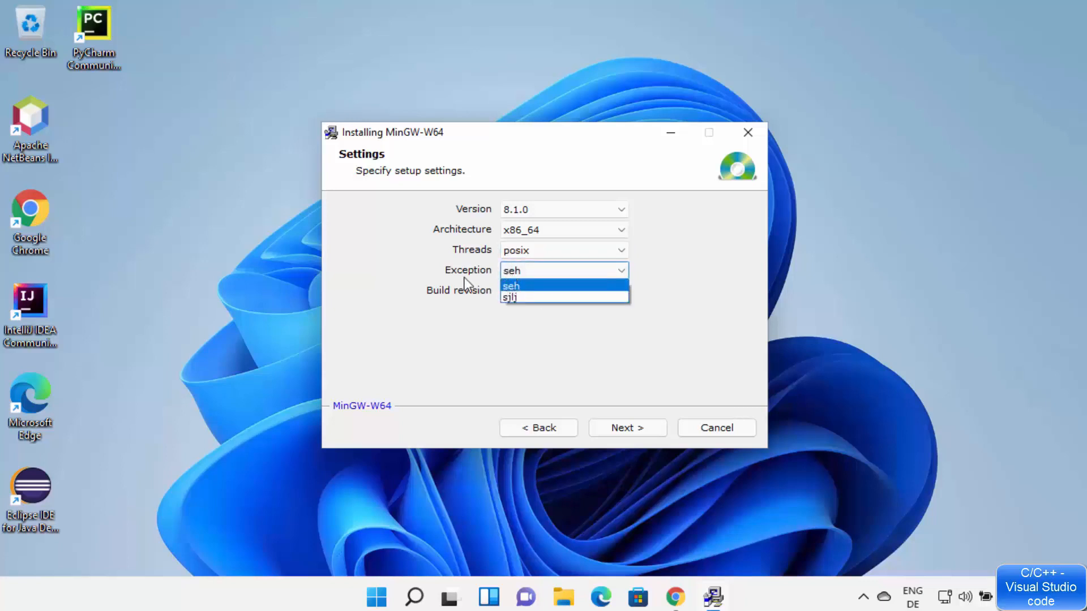
{"action": "left_click", "coordinate": [672, 281]}
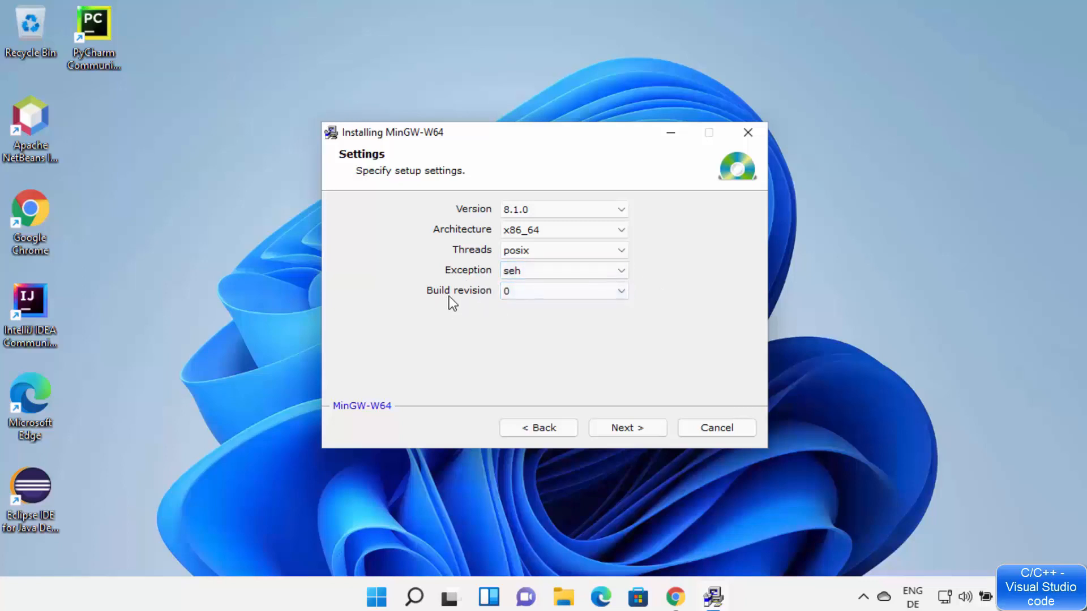
{"action": "left_click", "coordinate": [521, 293]}
{"action": "left_click", "coordinate": [485, 317]}
{"action": "left_click", "coordinate": [626, 430]}
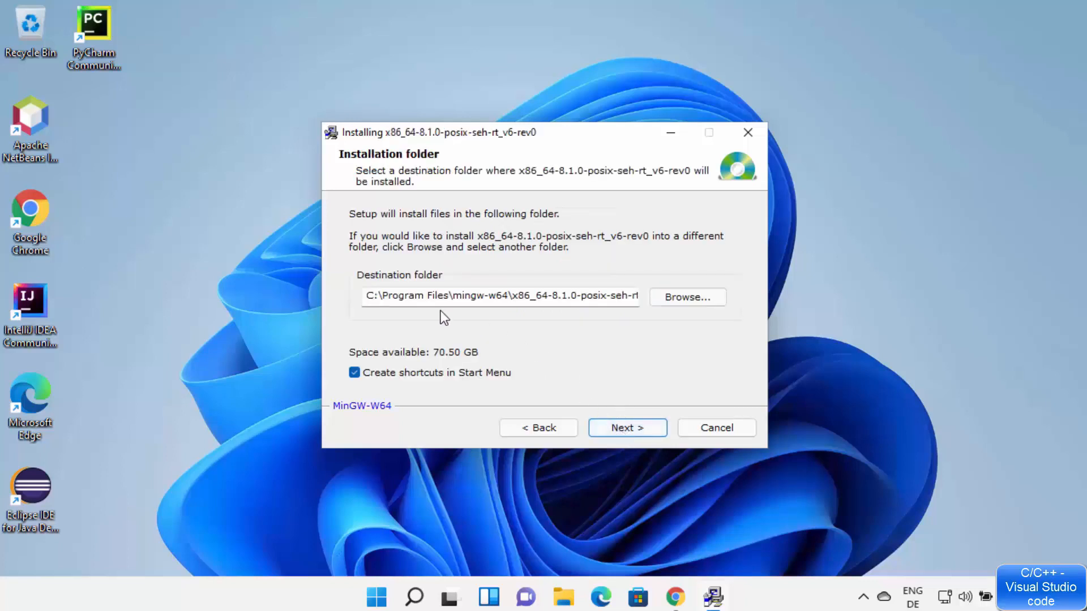
- Install MinGW-W64 into the default destination folder under C:\Program Files\mingw-w64 and finish the setup
{"action": "double_click", "coordinate": [439, 295]}
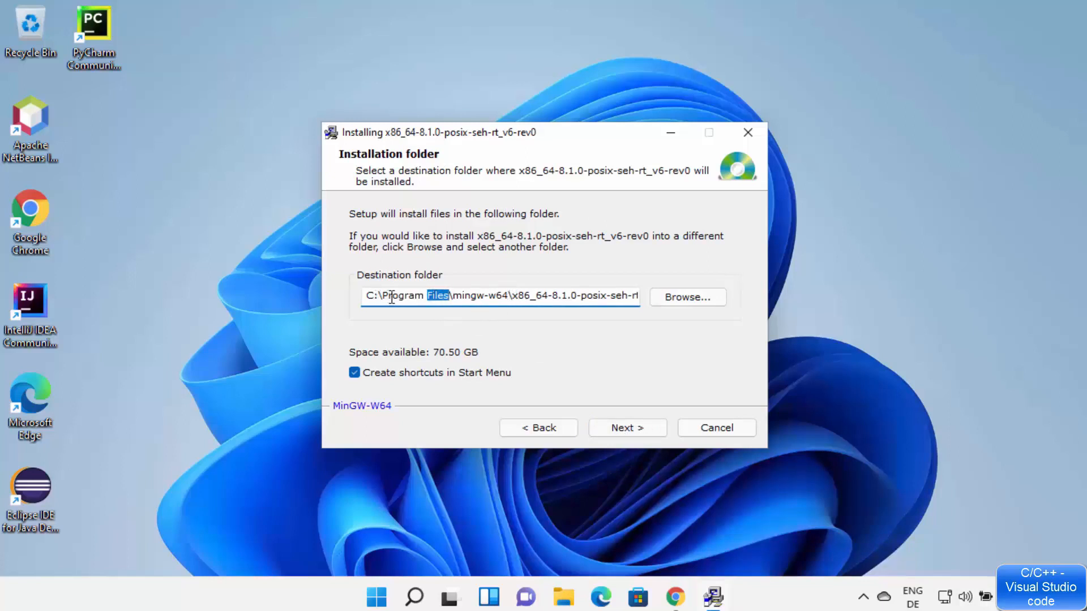
{"action": "left_click", "coordinate": [454, 295]}
{"action": "left_click_drag", "start_coordinate": [511, 295], "coordinate": [646, 293]}
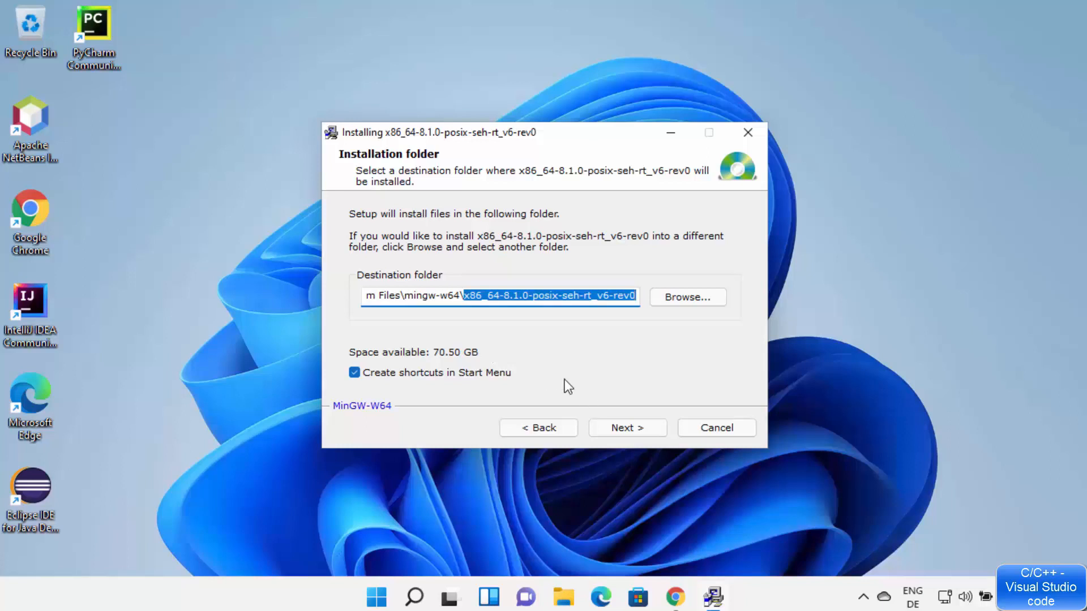
{"action": "left_click", "coordinate": [621, 428]}
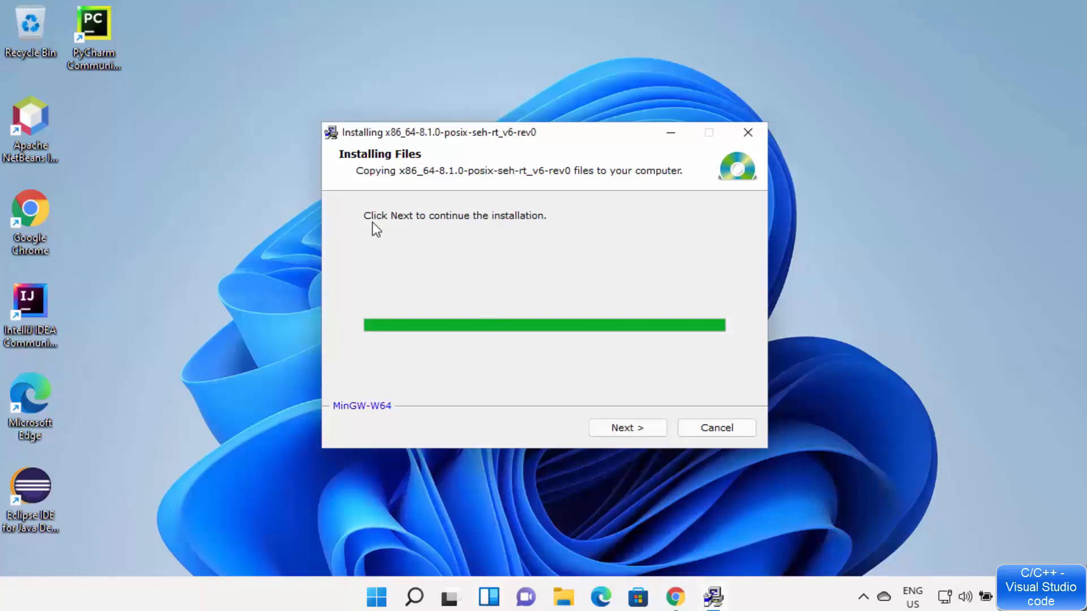
{"action": "left_click", "coordinate": [603, 426]}
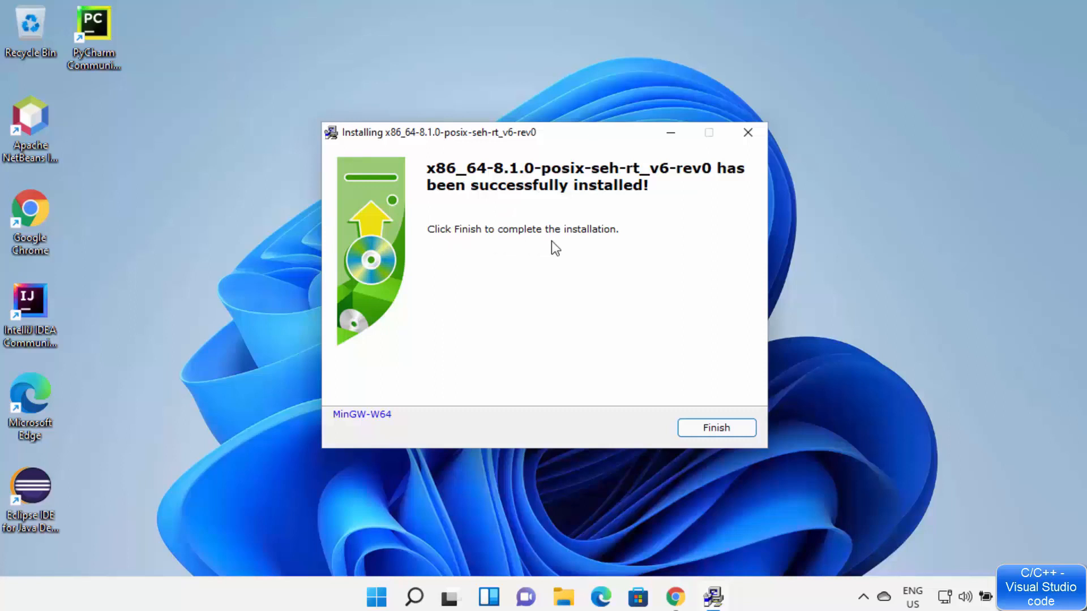
{"action": "left_click", "coordinate": [700, 427]}
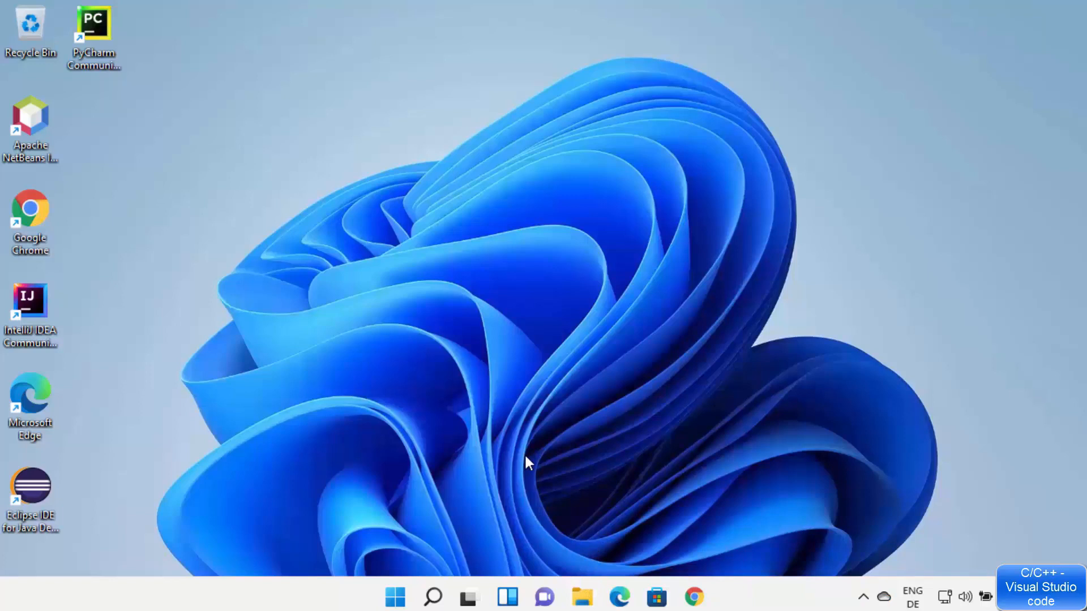
- In File Explorer, go to C:\Program Files\mingw-w64\x86_64-8.1.0-posix-seh-rt_v6-rev0\mingw64\bin
{"action": "key", "text": "super+e"}
{"action": "left_click", "coordinate": [132, 256]}
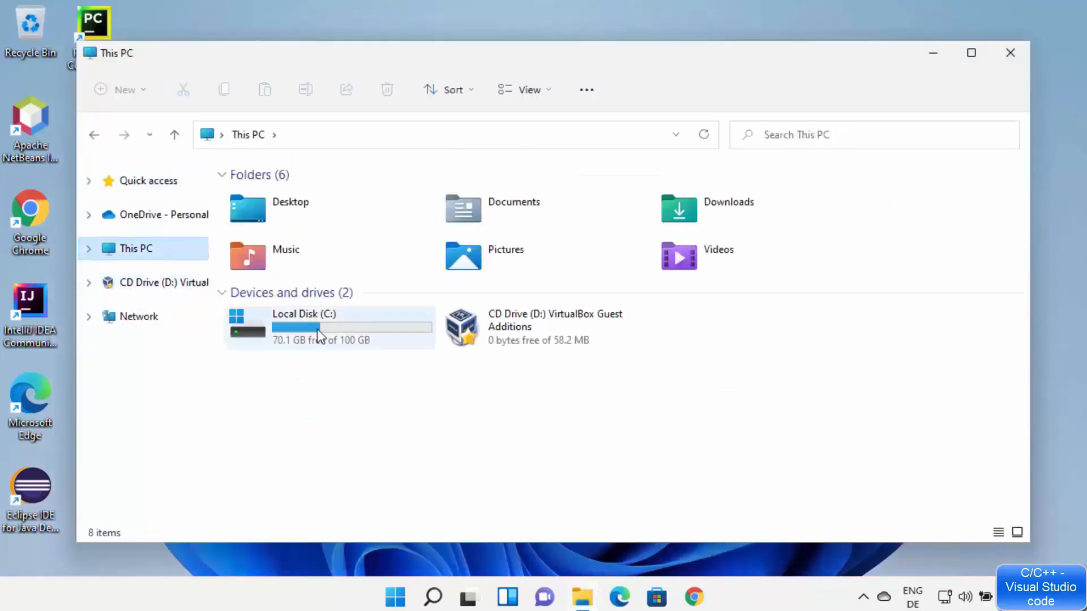
{"action": "double_click", "coordinate": [317, 329]}
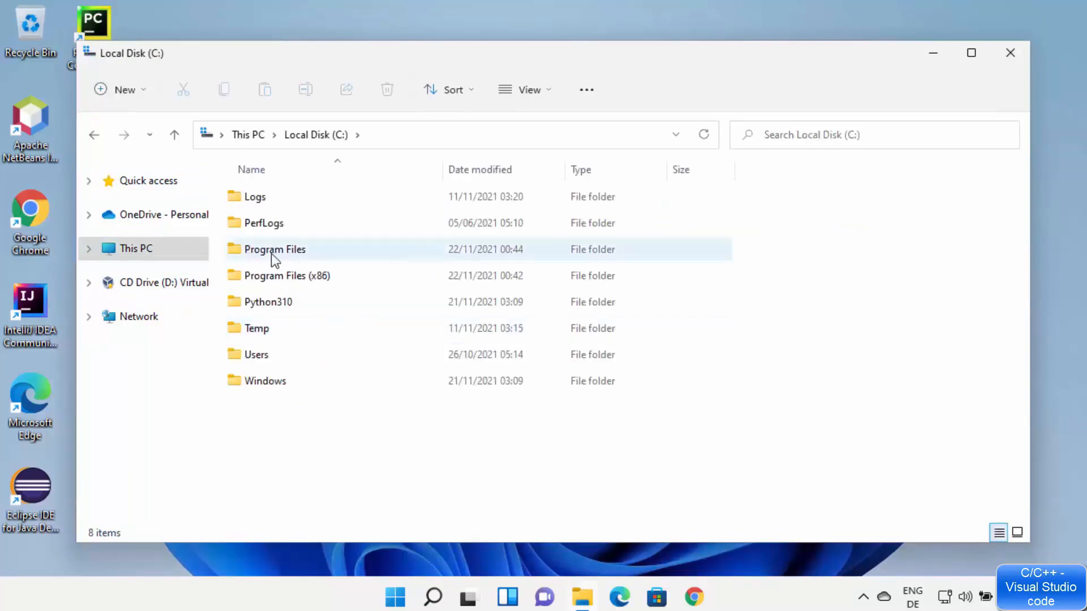
{"action": "double_click", "coordinate": [270, 253]}
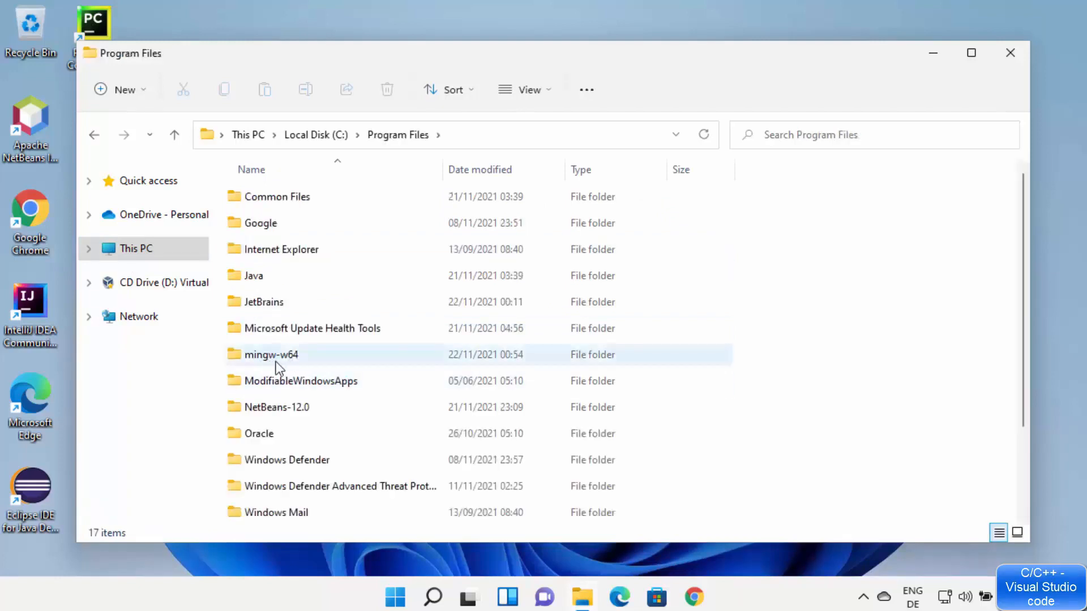
{"action": "double_click", "coordinate": [292, 360]}
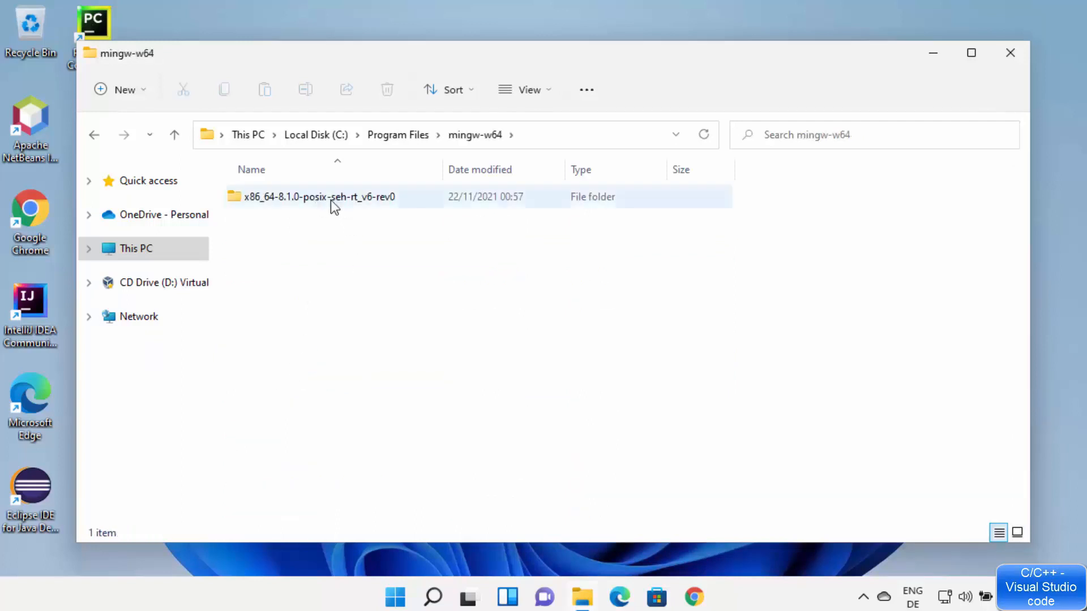
{"action": "double_click", "coordinate": [325, 202]}
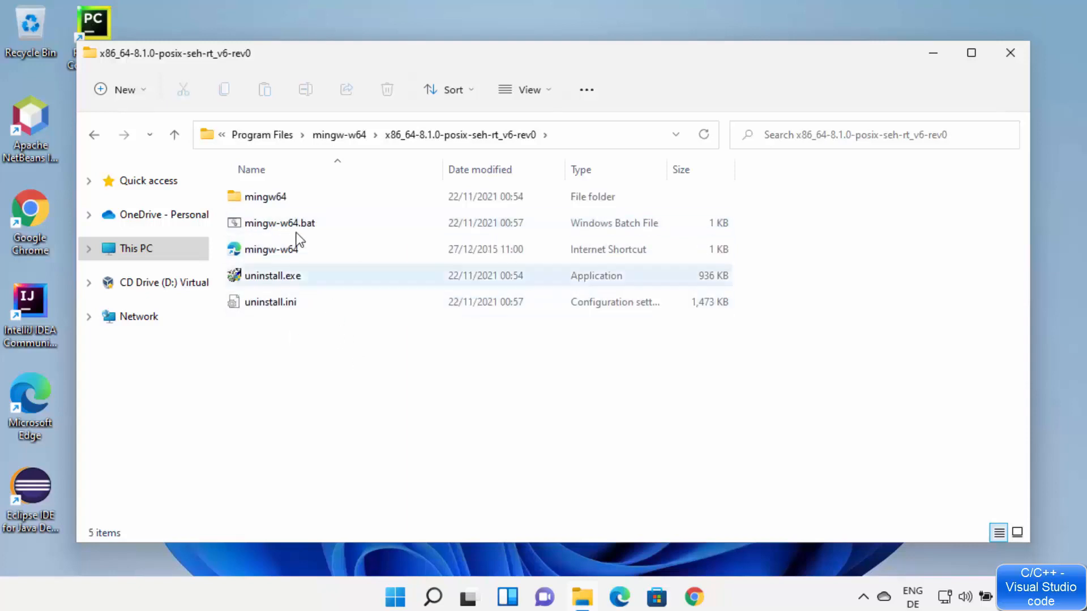
{"action": "double_click", "coordinate": [280, 197]}
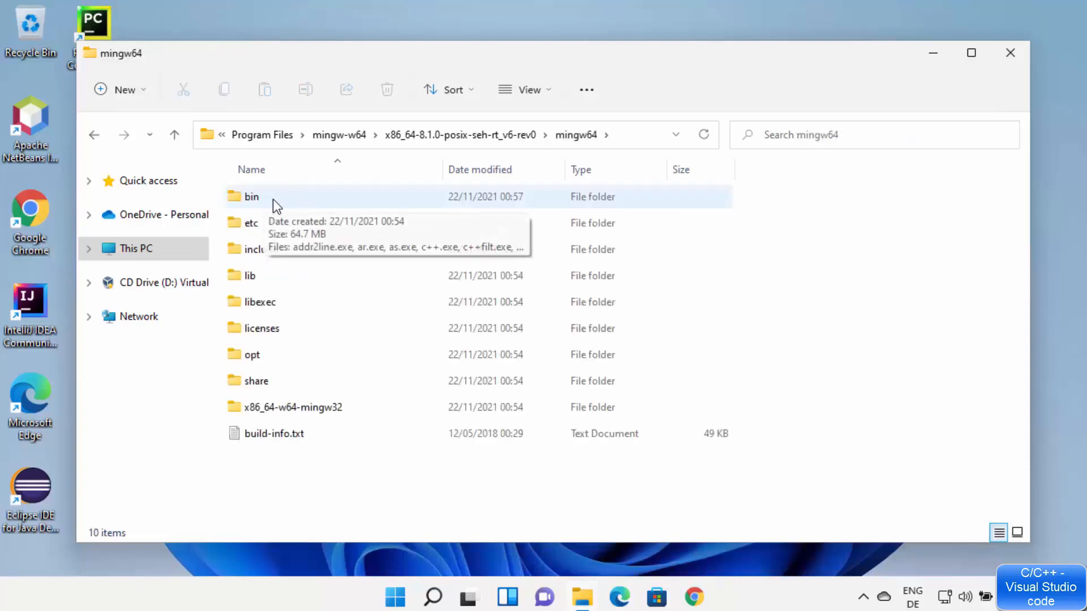
{"action": "double_click", "coordinate": [271, 198]}
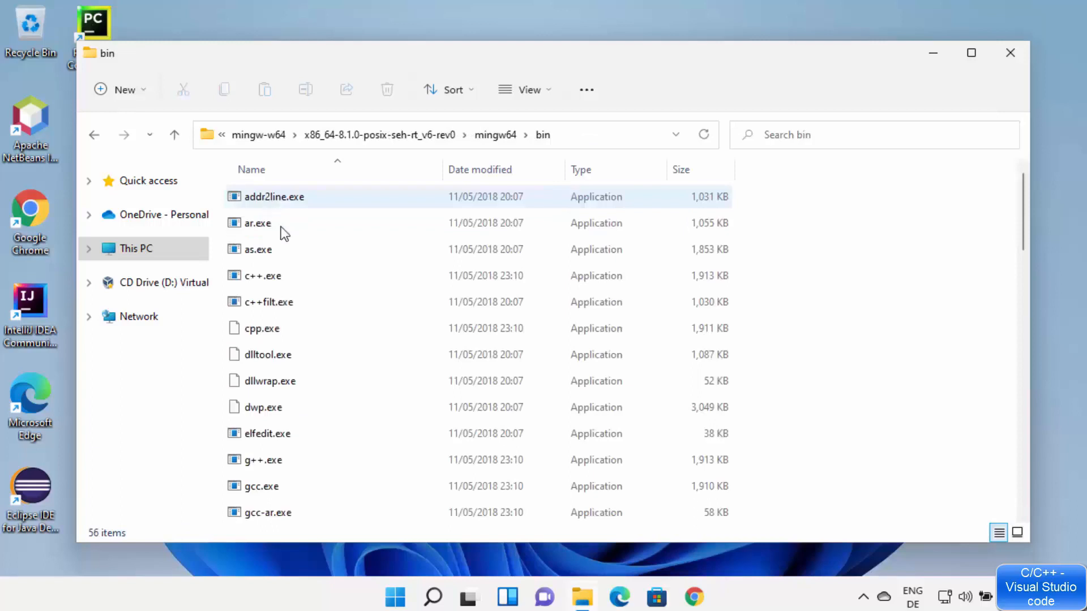
- Look through the executables in the bin folder and select the folder's full path for copying
{"action": "scroll", "coordinate": [362, 314], "scroll_direction": "down", "scroll_amount": 3}
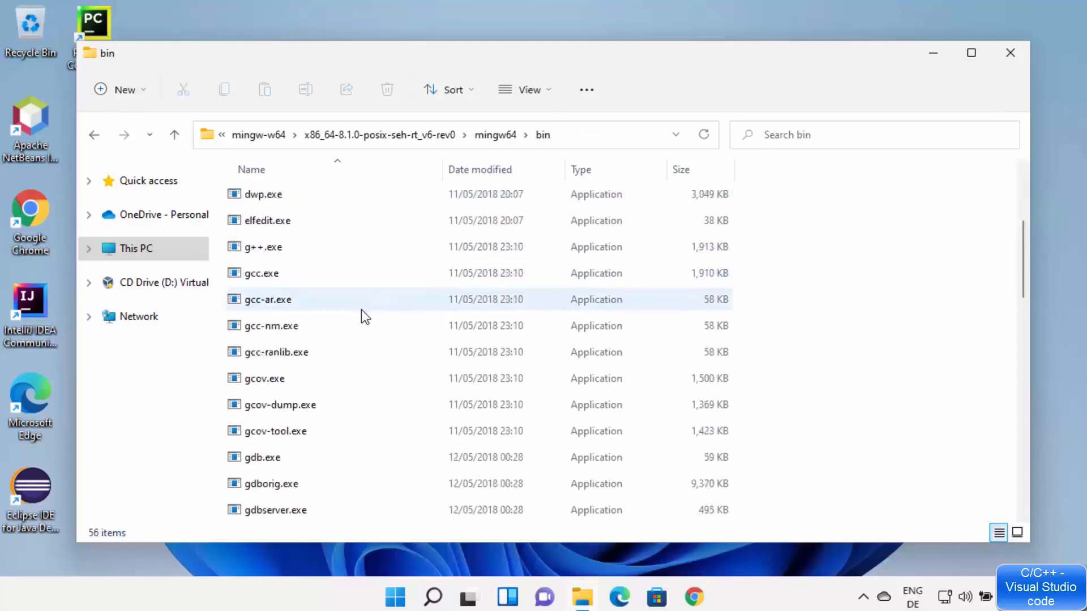
{"action": "scroll", "coordinate": [361, 310], "scroll_direction": "down", "scroll_amount": 10}
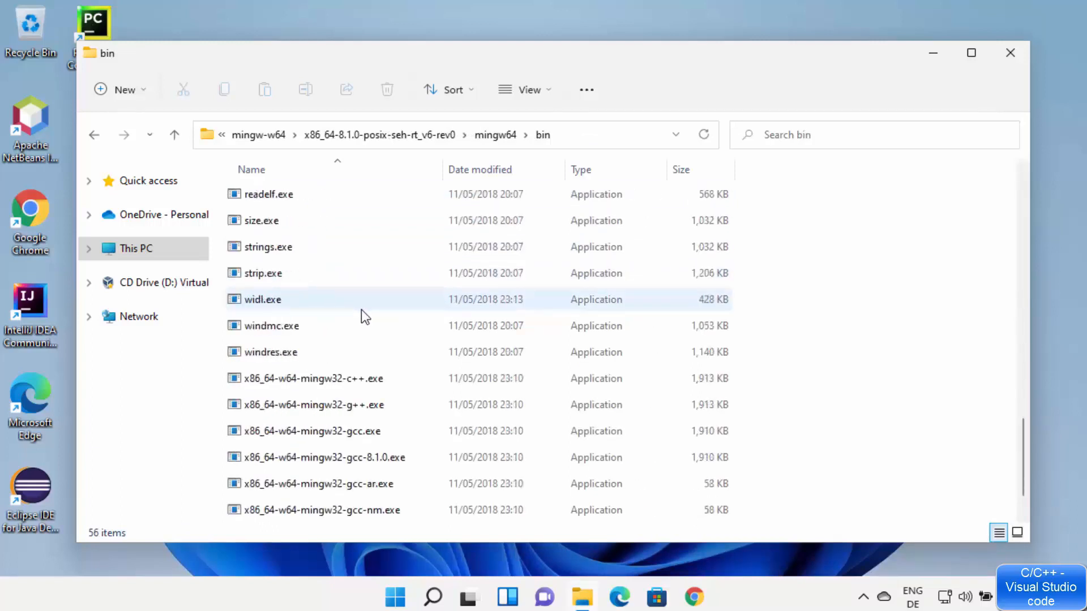
{"action": "scroll", "coordinate": [361, 310], "scroll_direction": "down", "scroll_amount": 1}
{"action": "scroll", "coordinate": [362, 310], "scroll_direction": "up", "scroll_amount": 10}
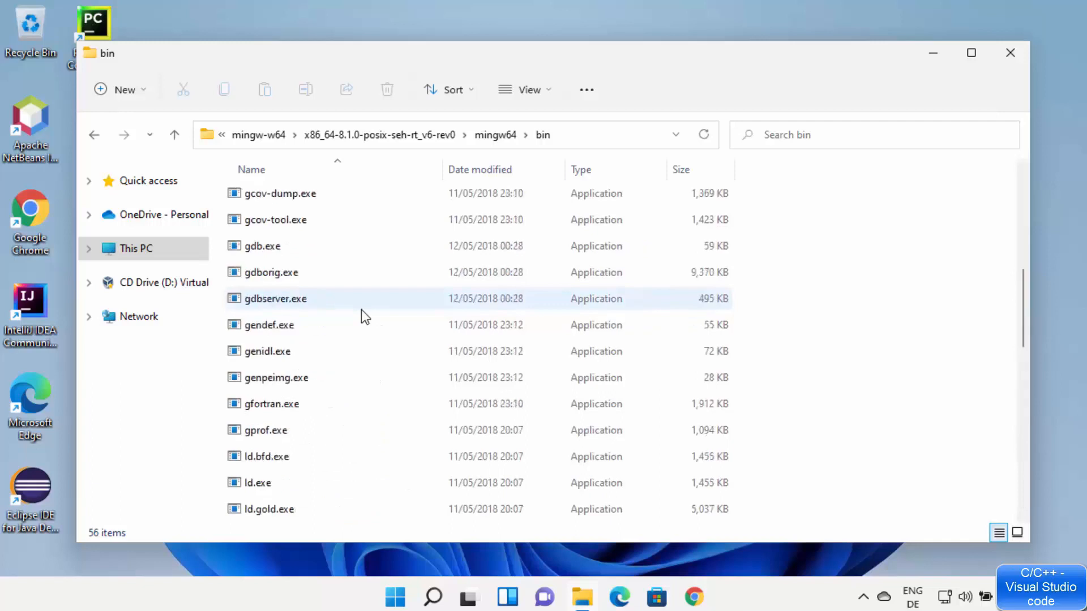
{"action": "left_click", "coordinate": [593, 136]}
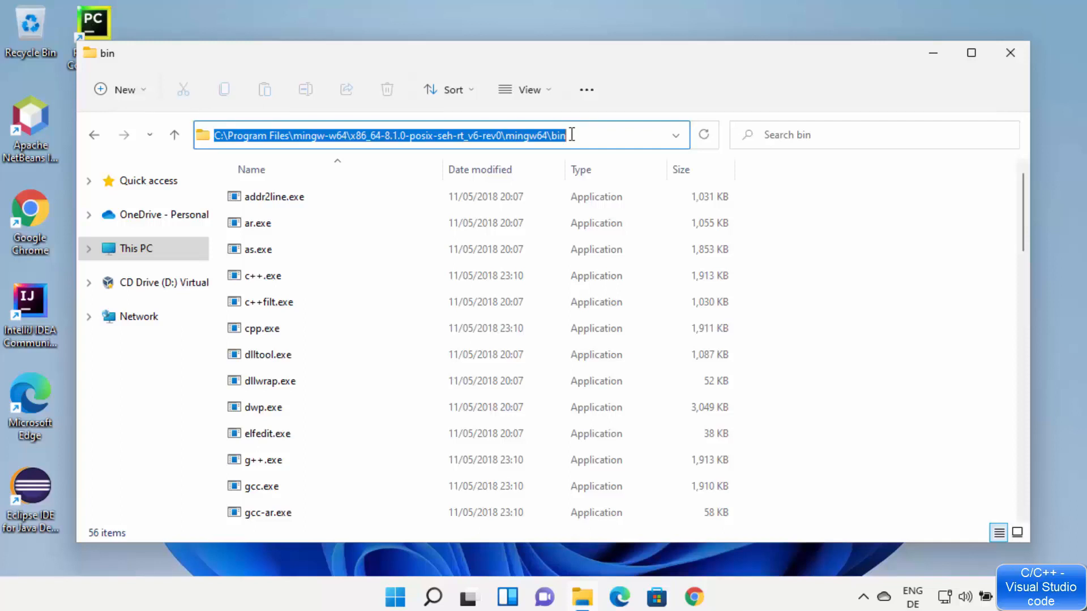
- Search Windows for "edit env" and open Edit environment variables for your account
{"action": "left_click", "coordinate": [436, 596]}
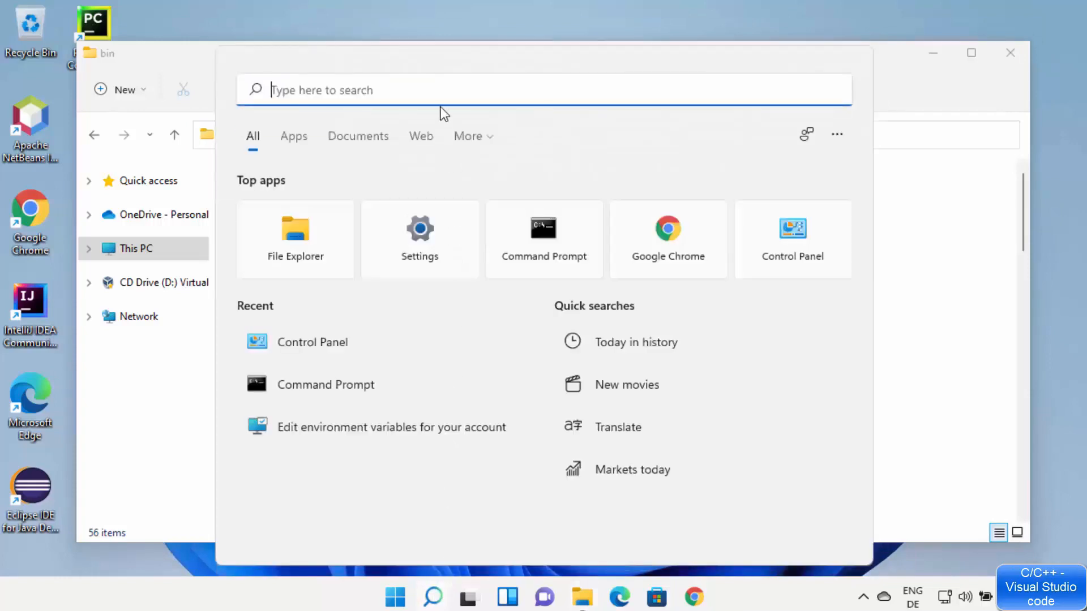
{"action": "type", "text": "edi"}
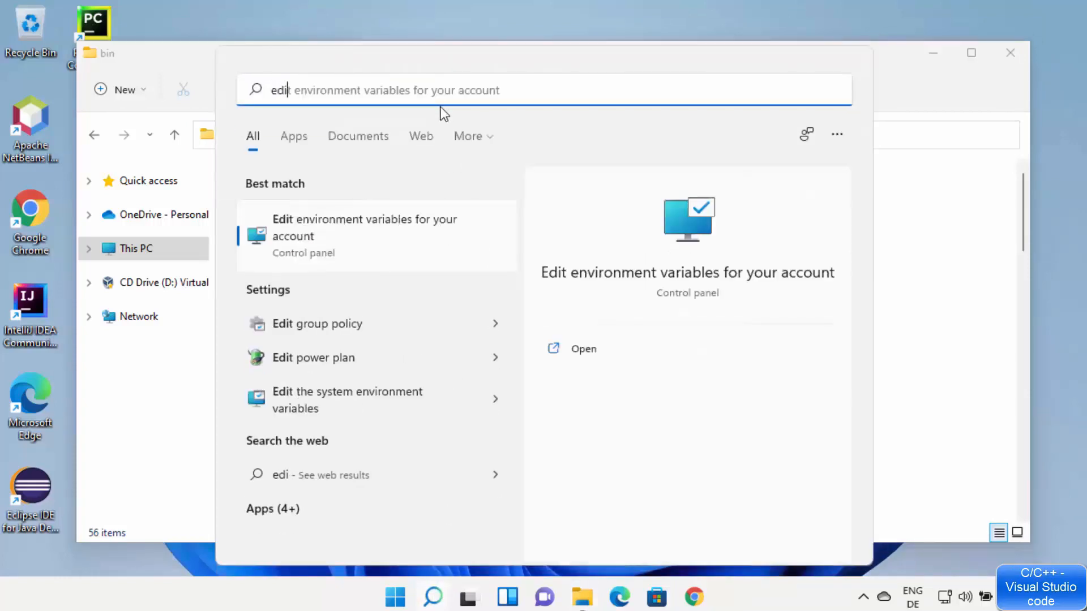
{"action": "type", "text": "t env"}
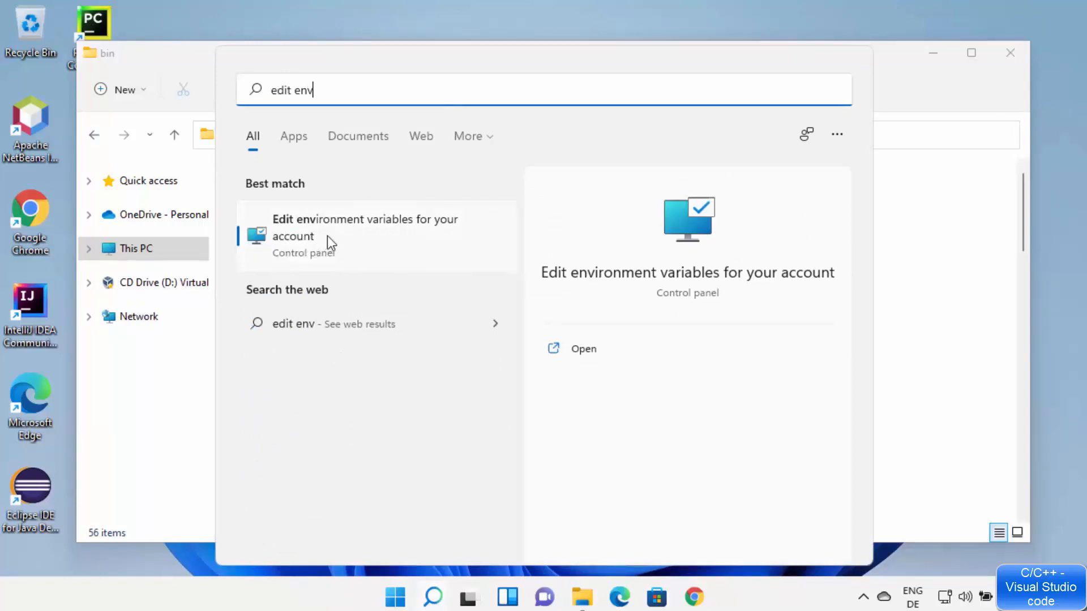
{"action": "left_click", "coordinate": [332, 242]}
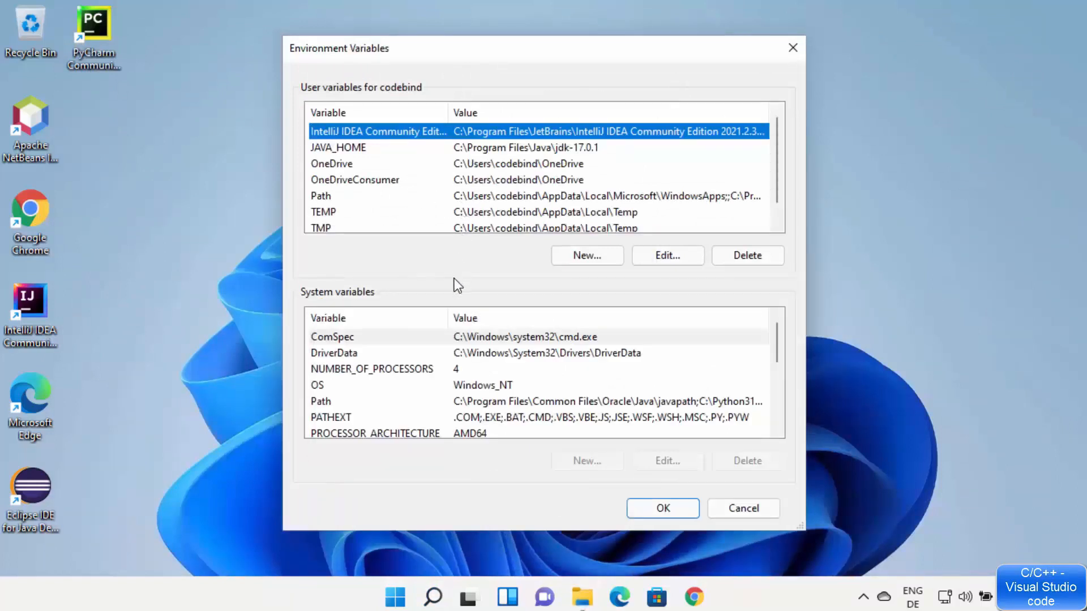
- Search Windows for "con", open Control Panel and keep it viewed by Category
{"action": "left_click", "coordinate": [432, 601]}
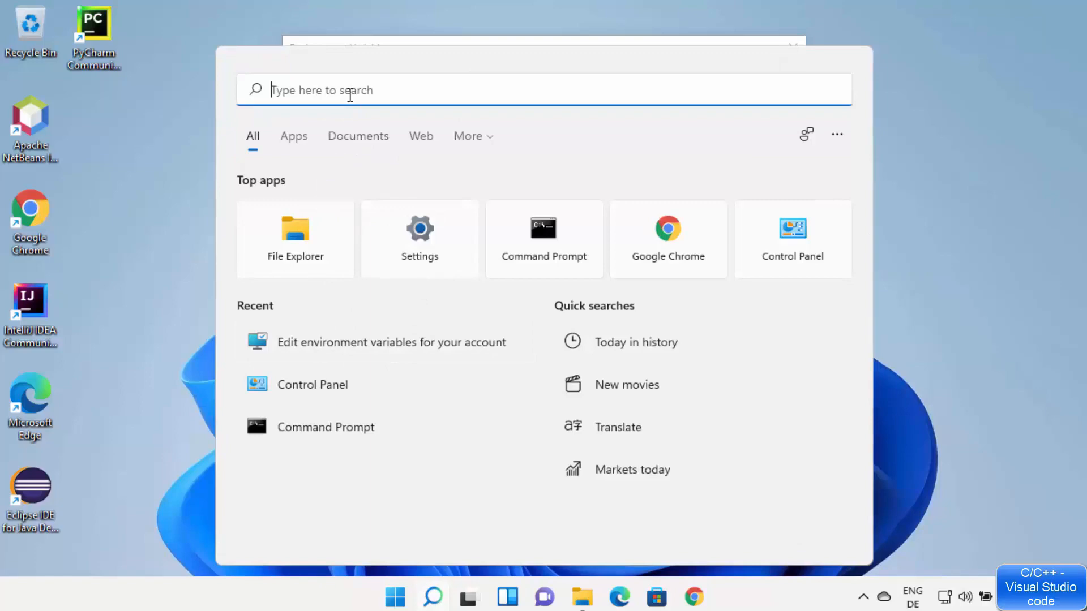
{"action": "type", "text": "con"}
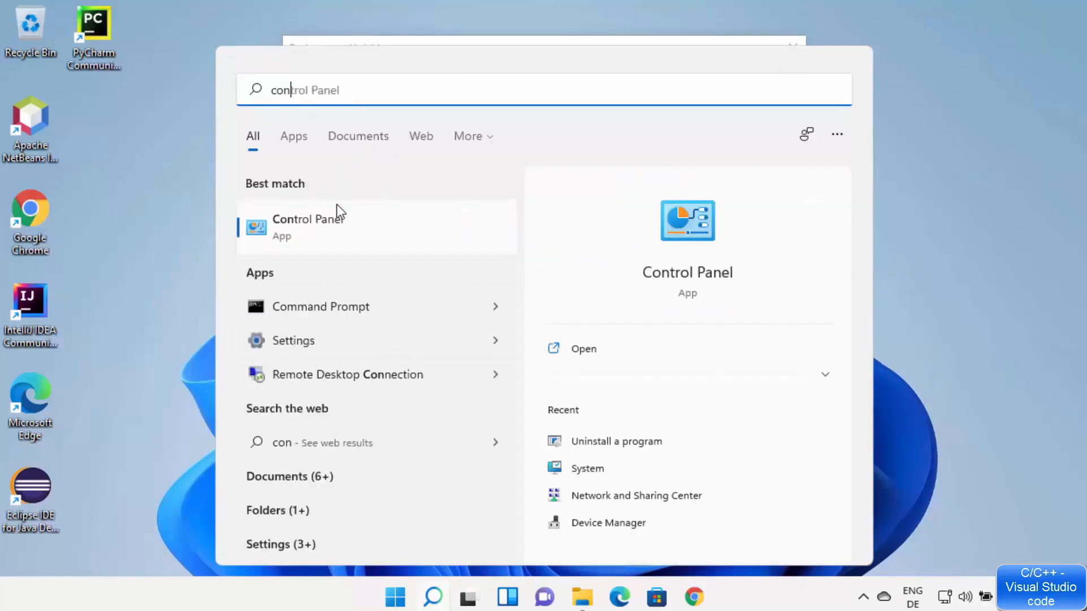
{"action": "left_click", "coordinate": [338, 216]}
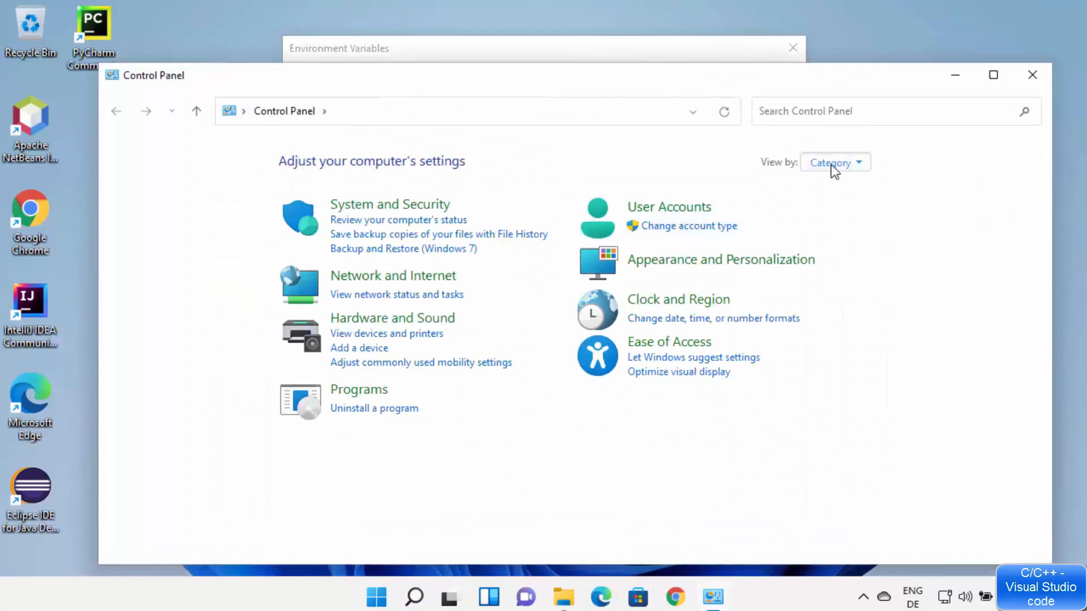
{"action": "left_click", "coordinate": [832, 163]}
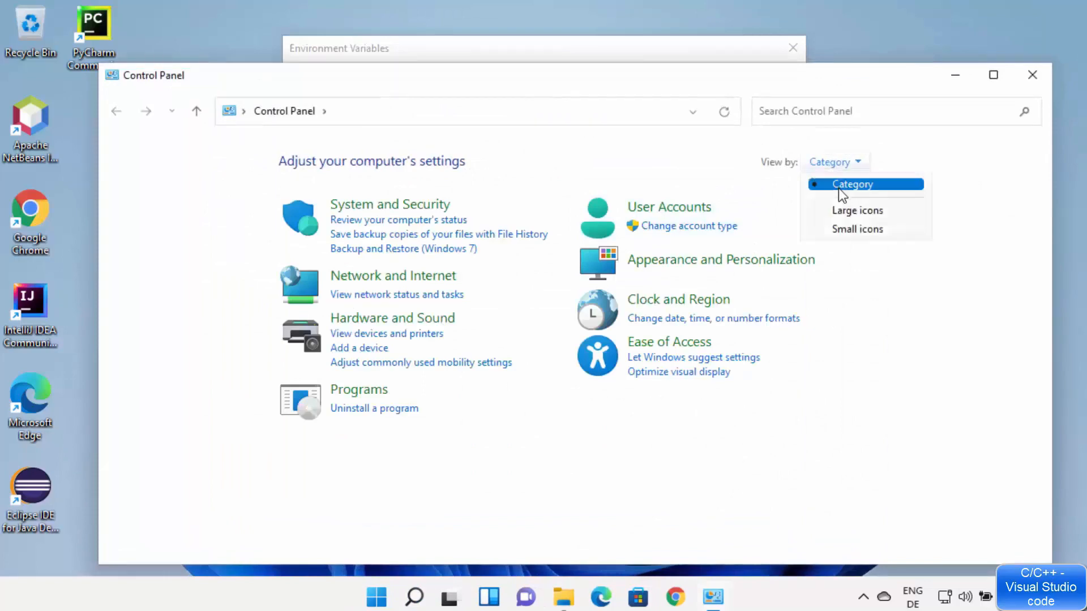
{"action": "left_click", "coordinate": [838, 189]}
- Open the System page under System and Security and bring up its Advanced system settings
{"action": "left_click", "coordinate": [400, 206]}
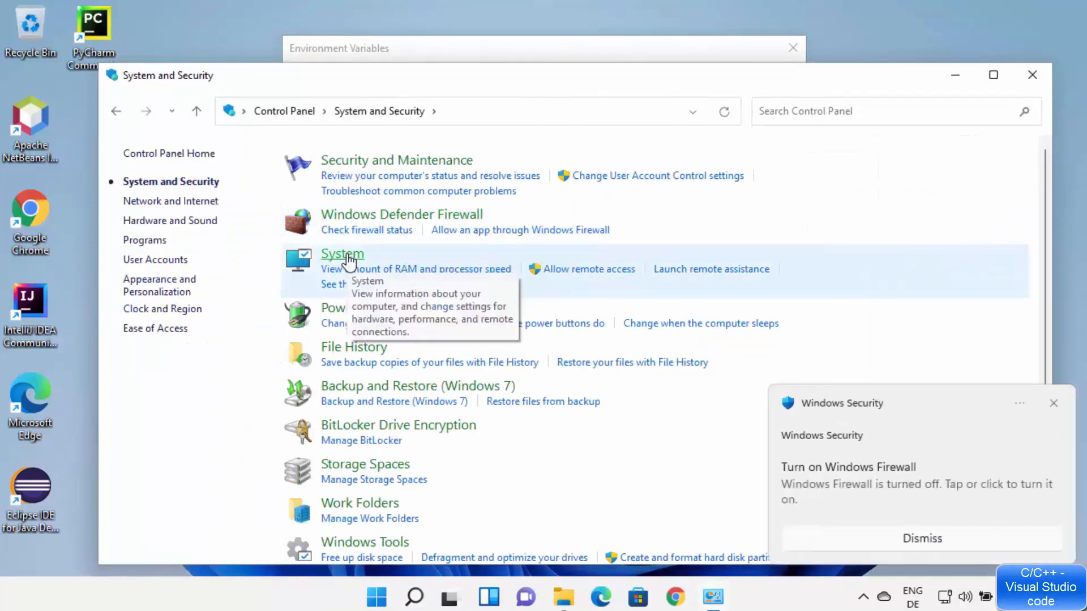
{"action": "left_click", "coordinate": [342, 255]}
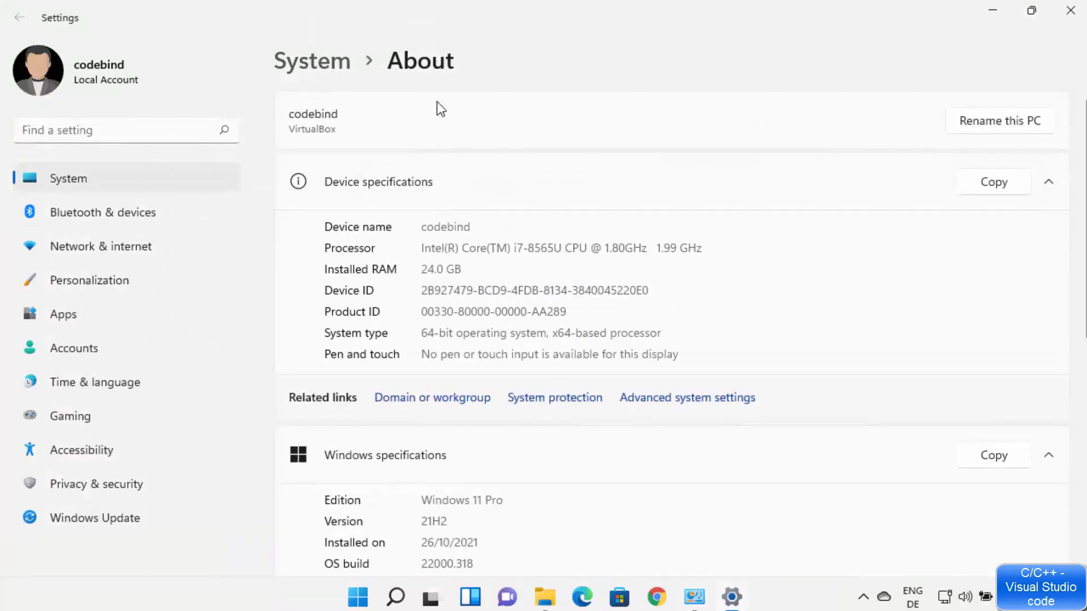
{"action": "left_click", "coordinate": [673, 403]}
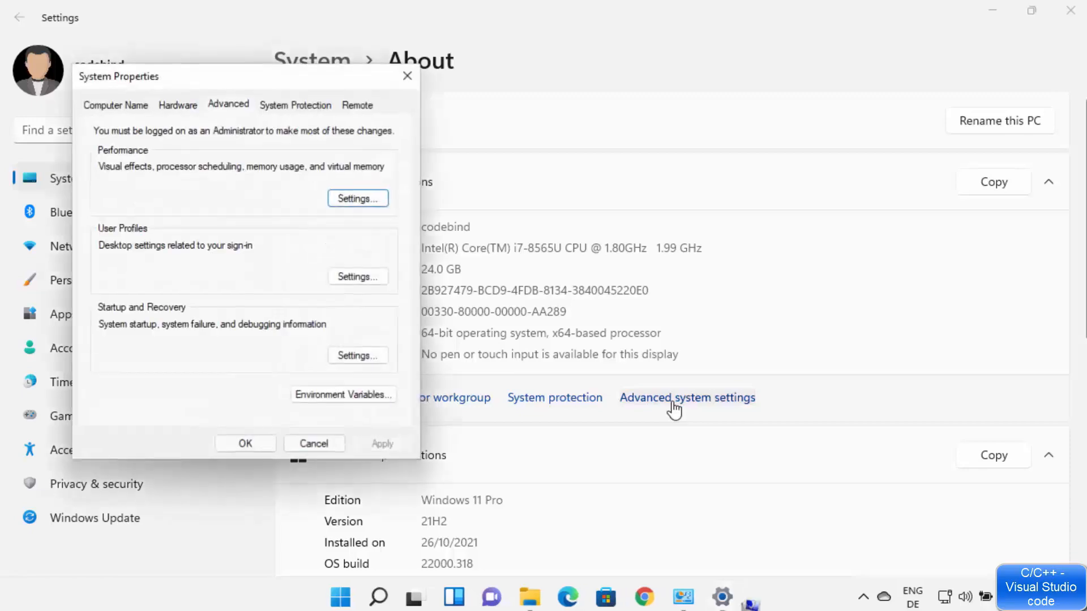
- Open the environment variables, edit the system Path variable and start a new entry in it
{"action": "left_click", "coordinate": [364, 400]}
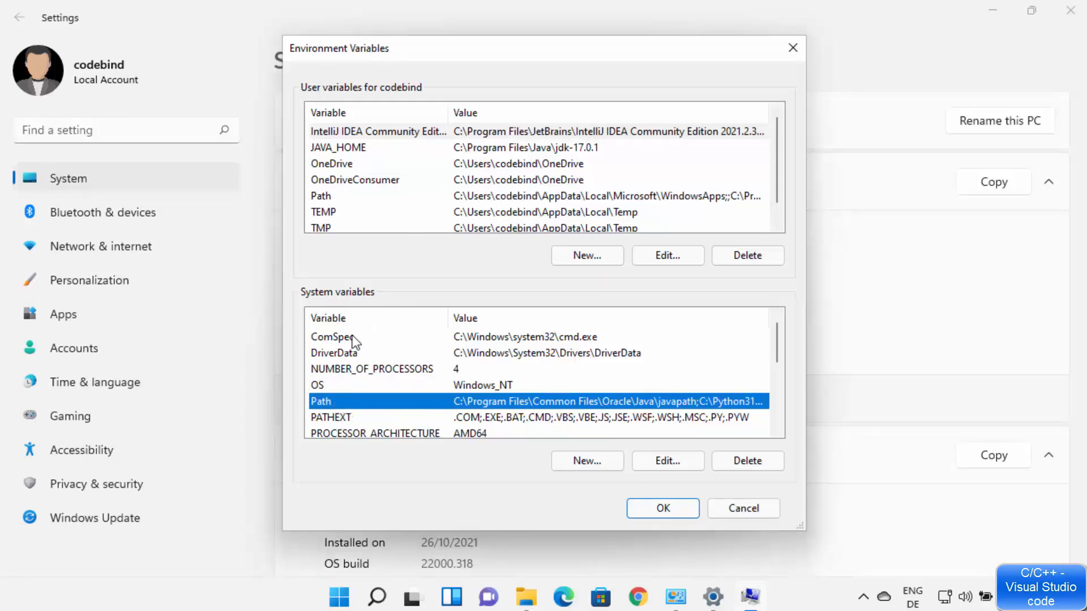
{"action": "left_click", "coordinate": [666, 460]}
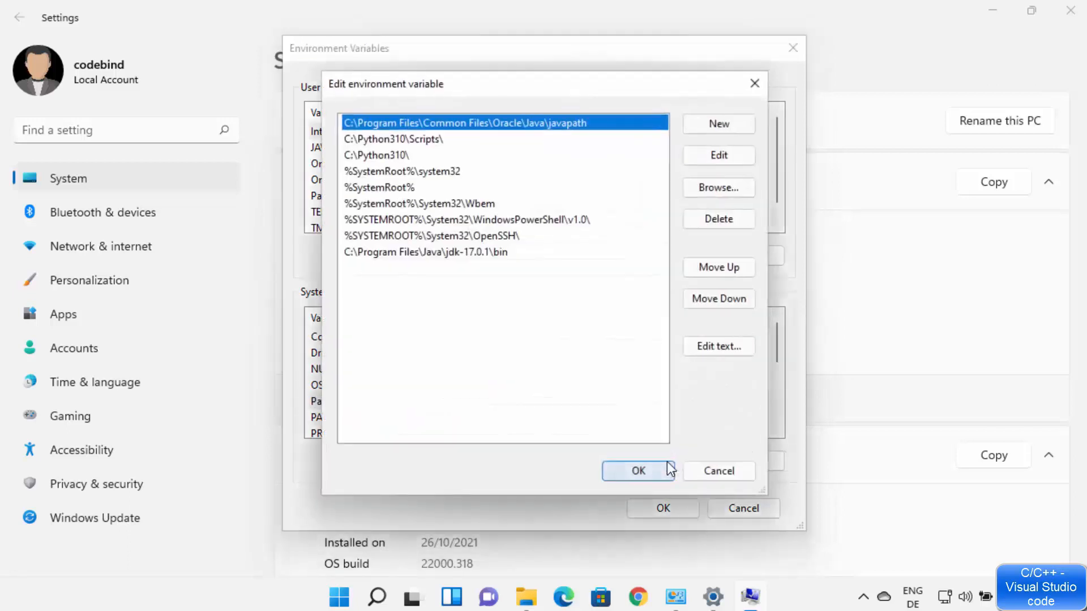
{"action": "left_click", "coordinate": [729, 123]}
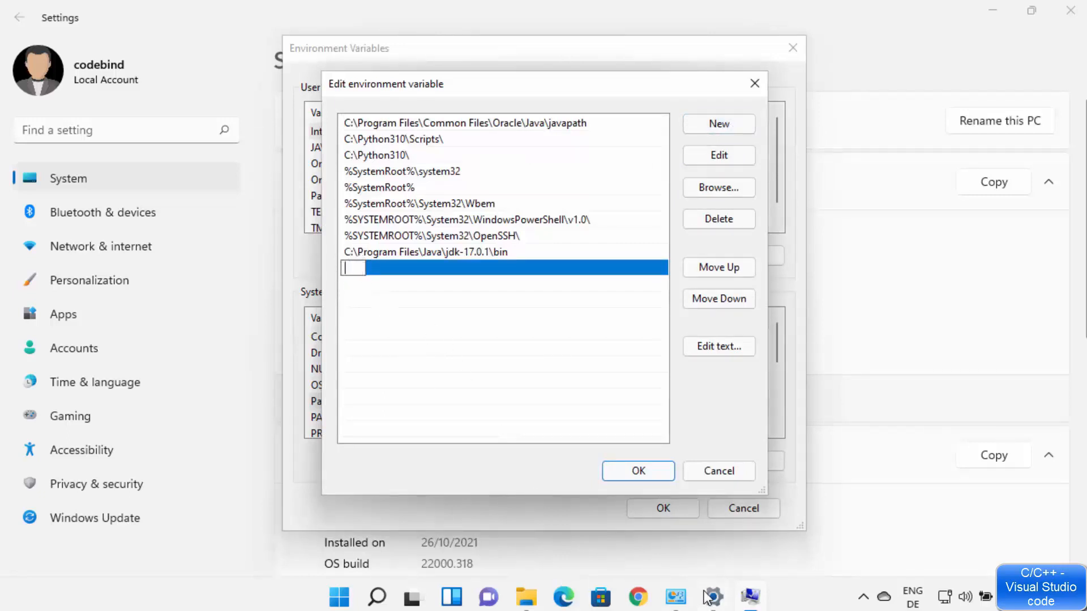
- Copy the full path of the mingw64 bin folder in File Explorer and minimize that window
{"action": "left_click", "coordinate": [526, 597]}
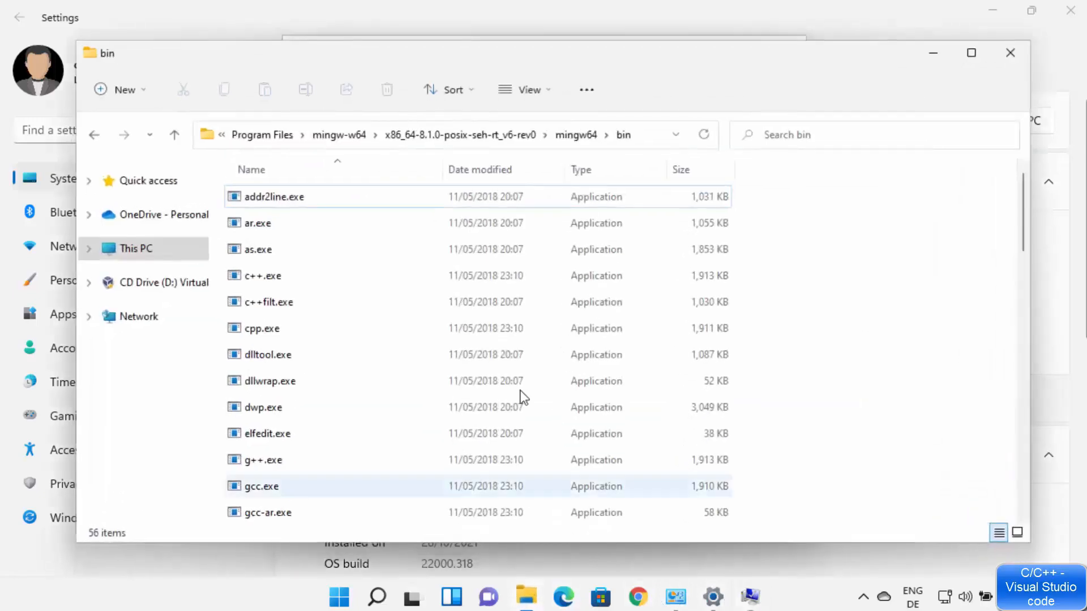
{"action": "left_click", "coordinate": [649, 141]}
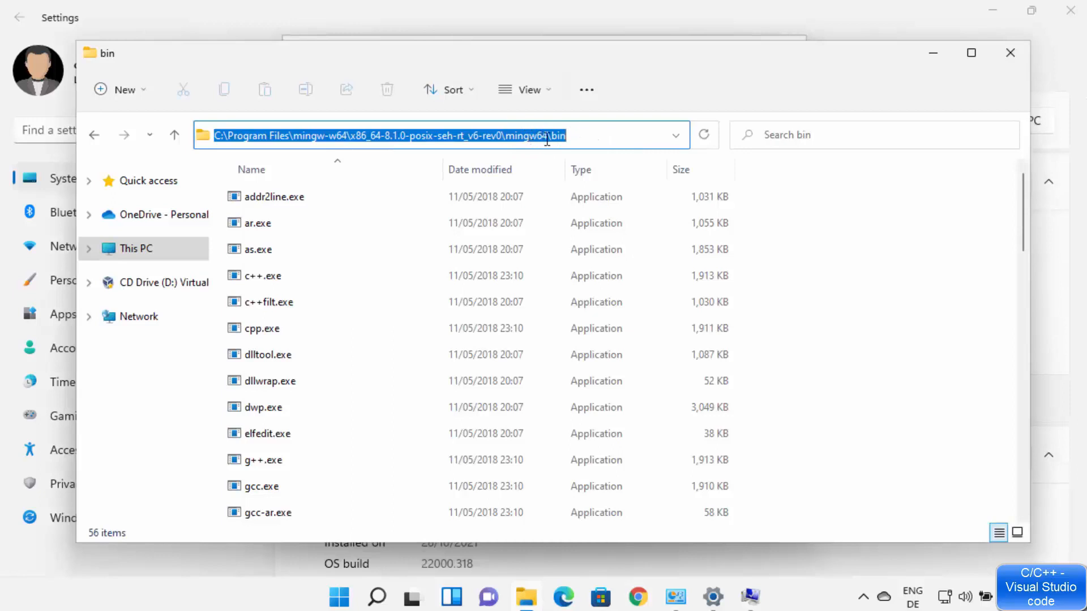
{"action": "left_click", "coordinate": [576, 136]}
{"action": "key", "text": "ctrl+a"}
{"action": "left_click", "coordinate": [577, 136]}
{"action": "key", "text": "ctrl+a"}
{"action": "key", "text": "ctrl+c"}
{"action": "left_click", "coordinate": [933, 54]}
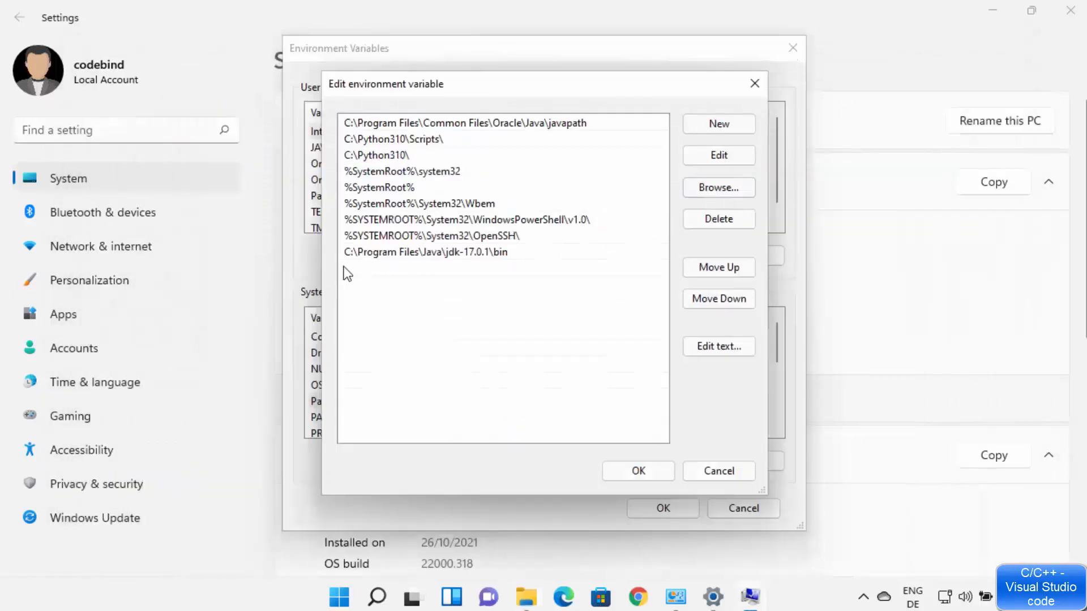
- Add C:\Program Files\mingw-w64\x86_64-8.1.0-posix-seh-rt_v6-rev0\mingw64\bin as a new entry in the system Path variable
{"action": "left_click", "coordinate": [730, 129]}
{"action": "key", "text": "ctrl+v"}
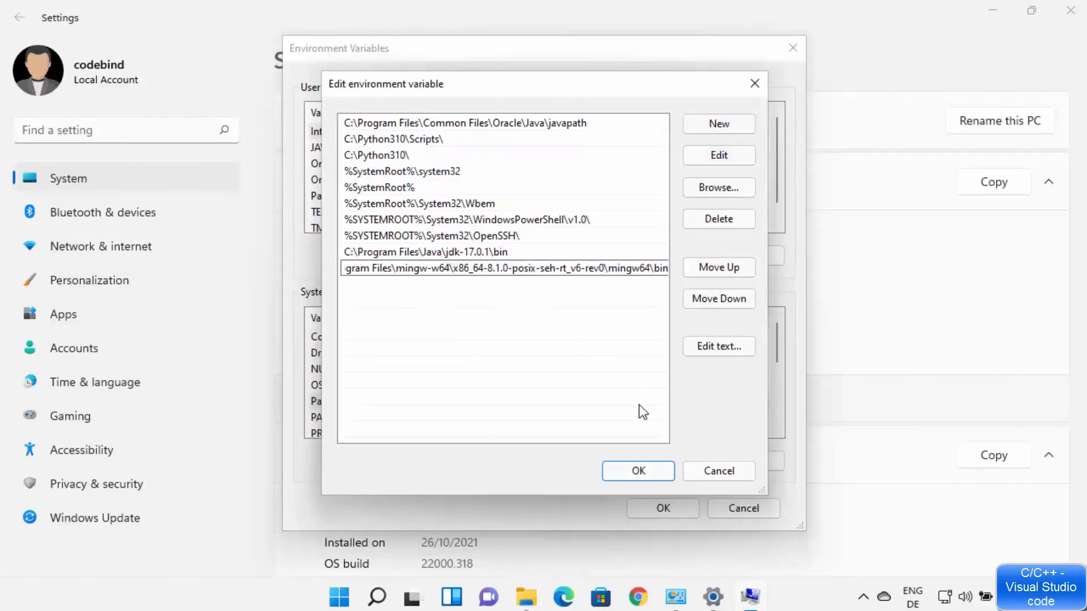
{"action": "key", "text": "Return"}
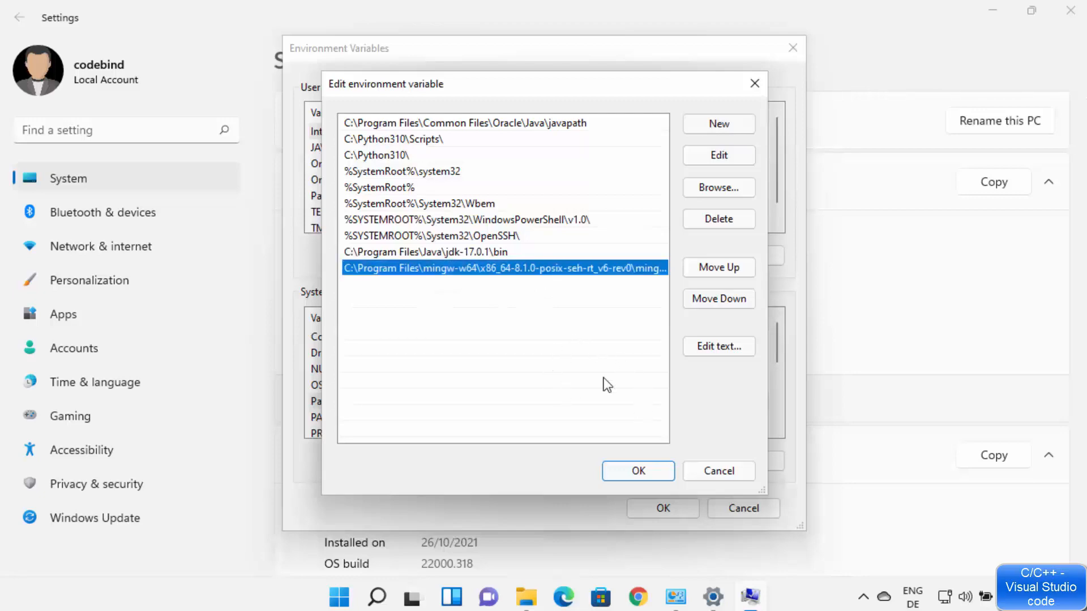
- Accept the Path change in the environment variable dialogs and close System Properties, Settings and Control Panel
{"action": "left_click", "coordinate": [639, 472]}
{"action": "left_click", "coordinate": [663, 509]}
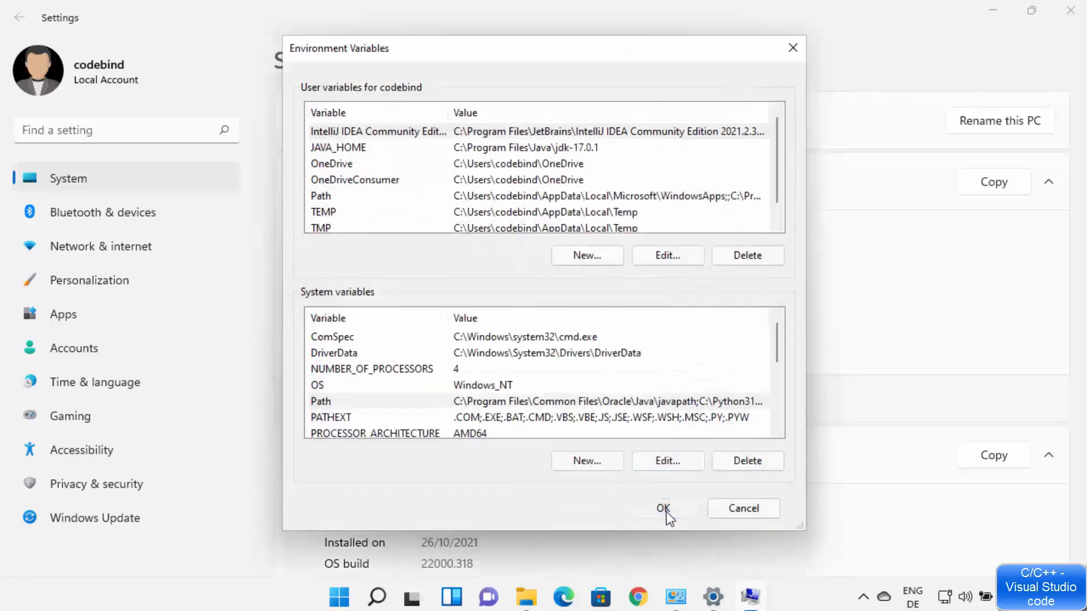
{"action": "left_click", "coordinate": [553, 471]}
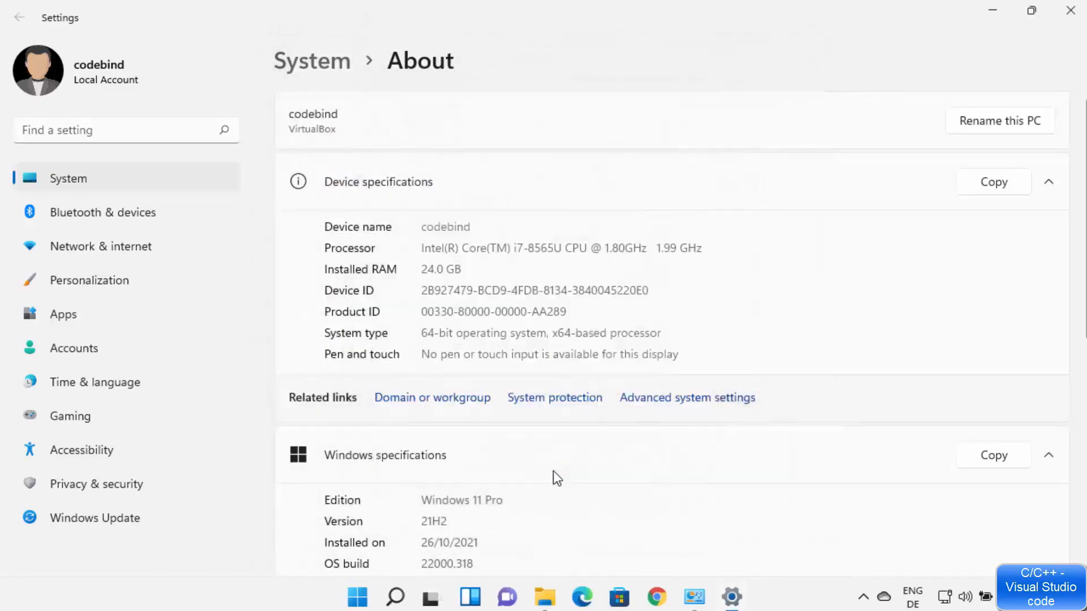
{"action": "left_click", "coordinate": [1069, 16]}
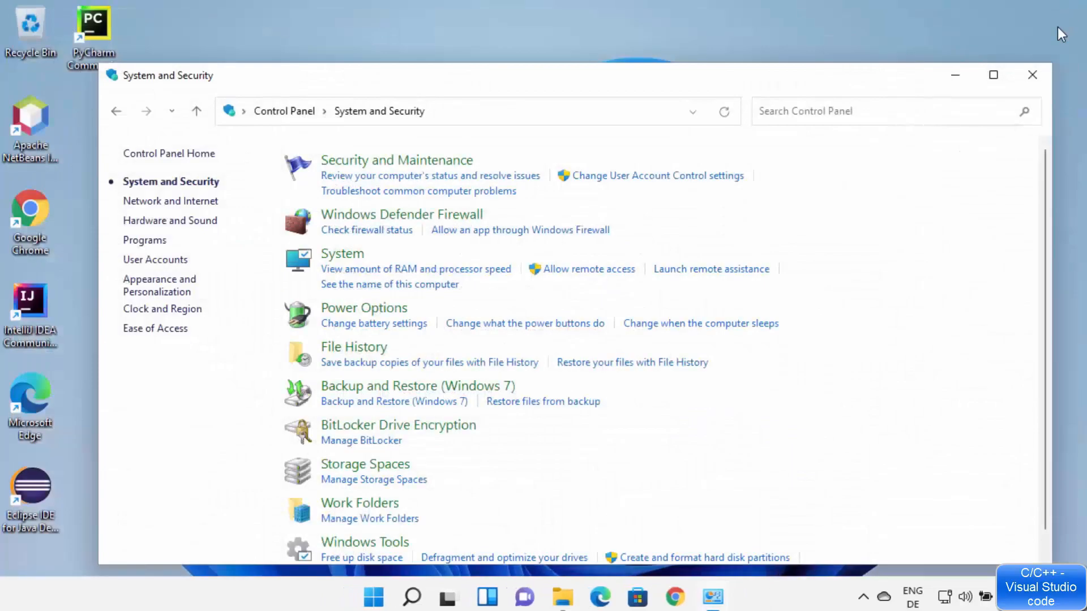
{"action": "left_click", "coordinate": [1035, 72]}
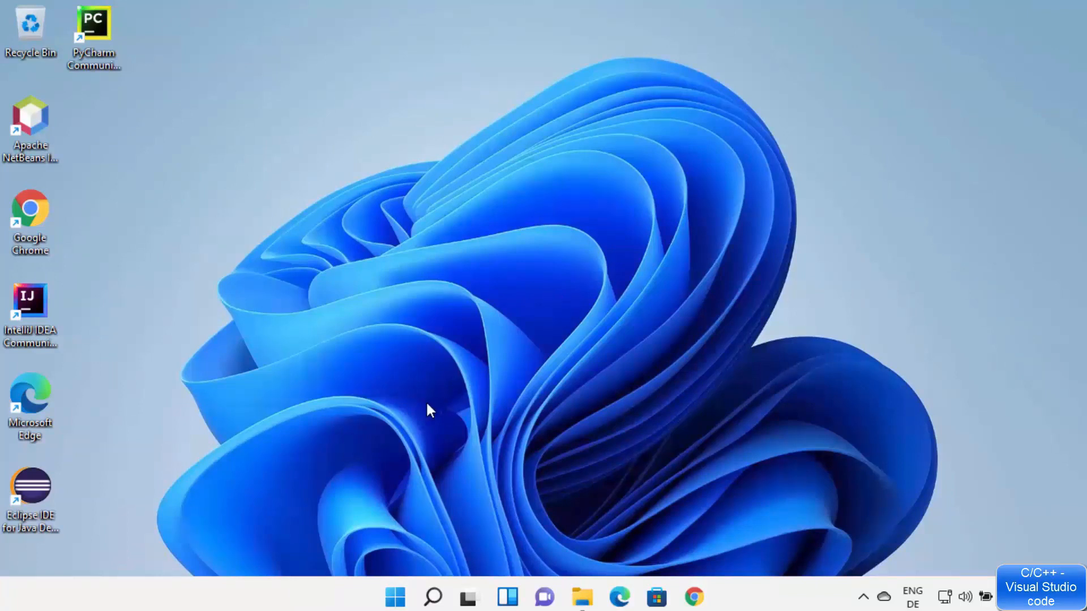
- Search Windows for "cmd", open Command Prompt and maximize its window
{"action": "left_click", "coordinate": [433, 597]}
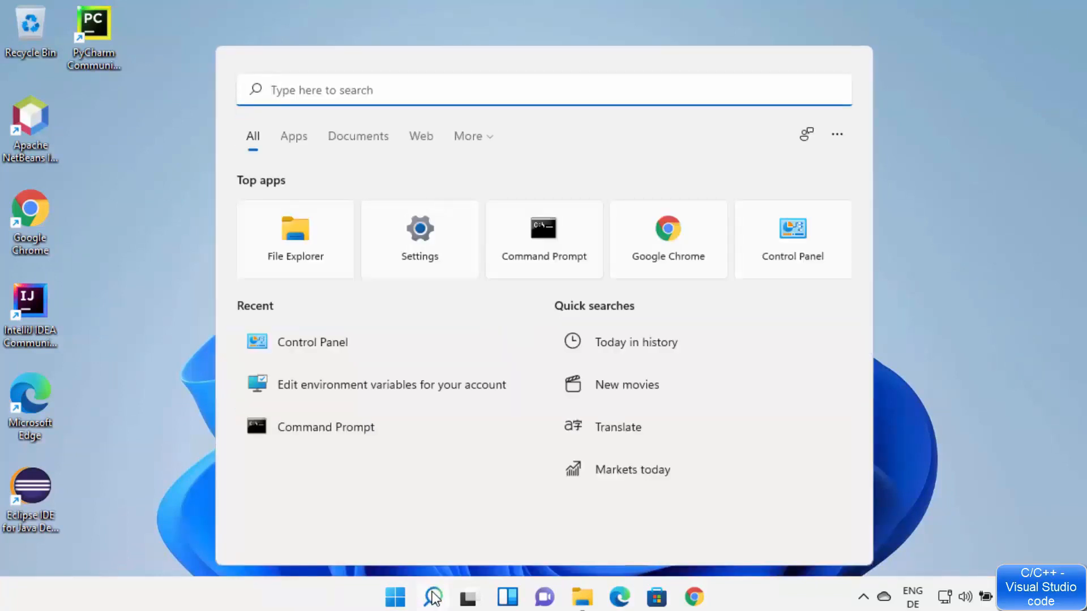
{"action": "type", "text": "cmd"}
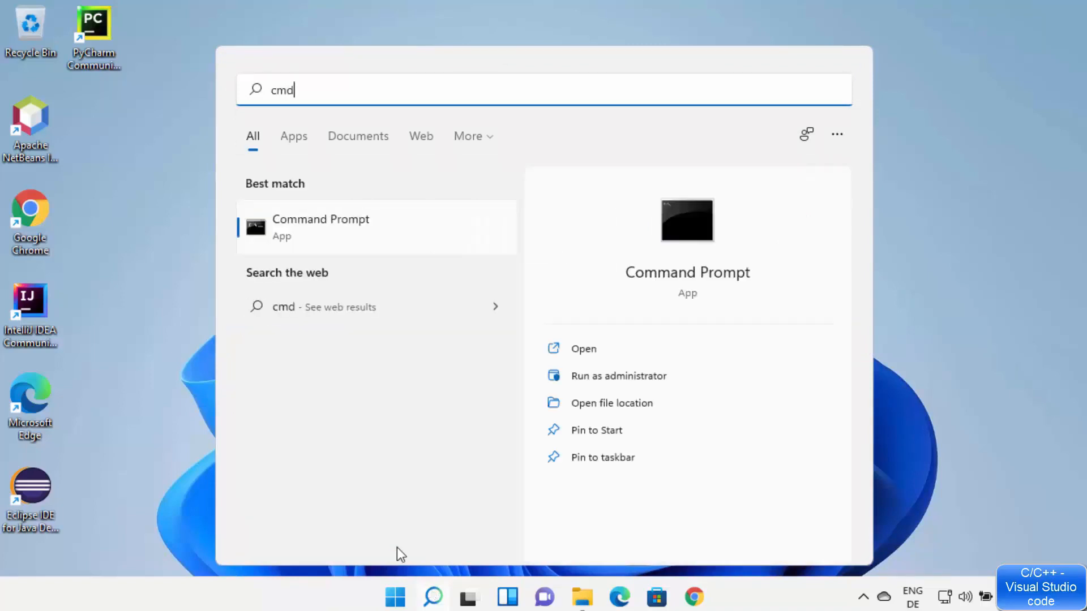
{"action": "left_click", "coordinate": [312, 232]}
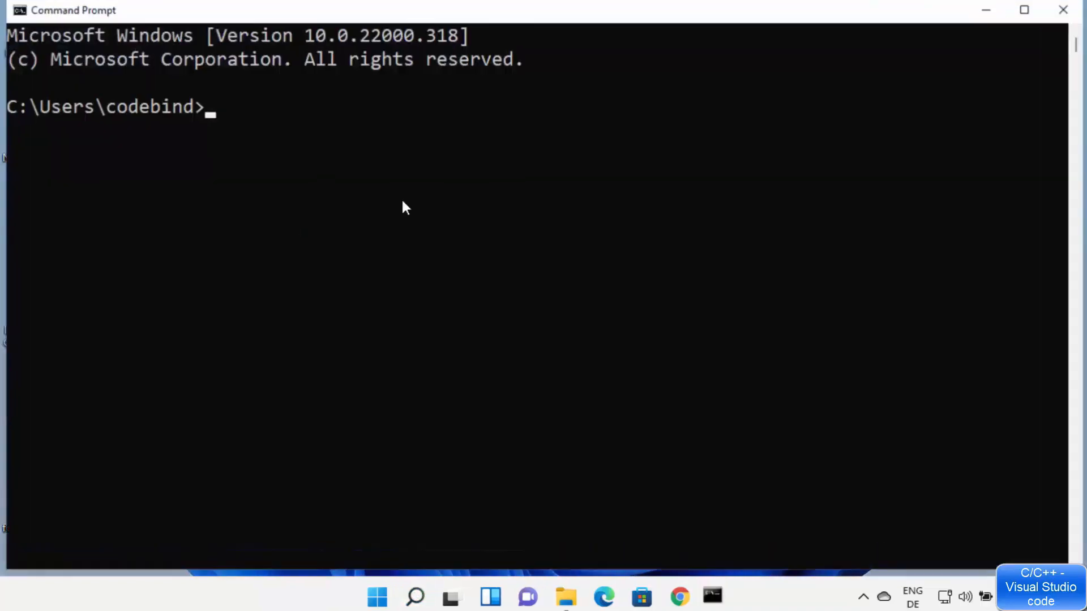
{"action": "left_click", "coordinate": [1025, 9]}
{"action": "left_click", "coordinate": [424, 123]}
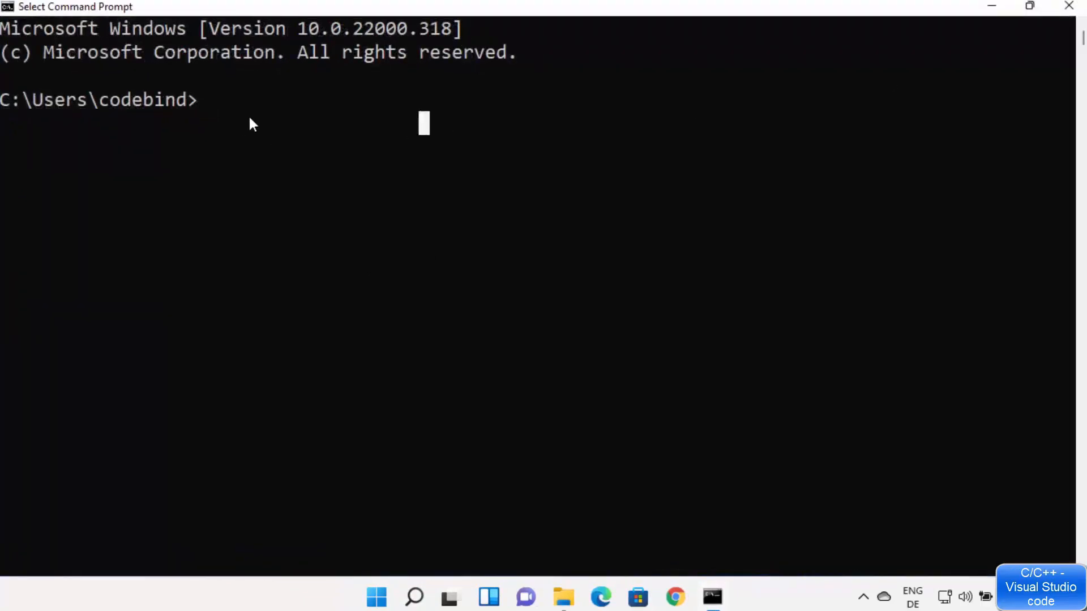
- Check the installed C compiler by running gcc --version
{"action": "type", "text": "gcc"}
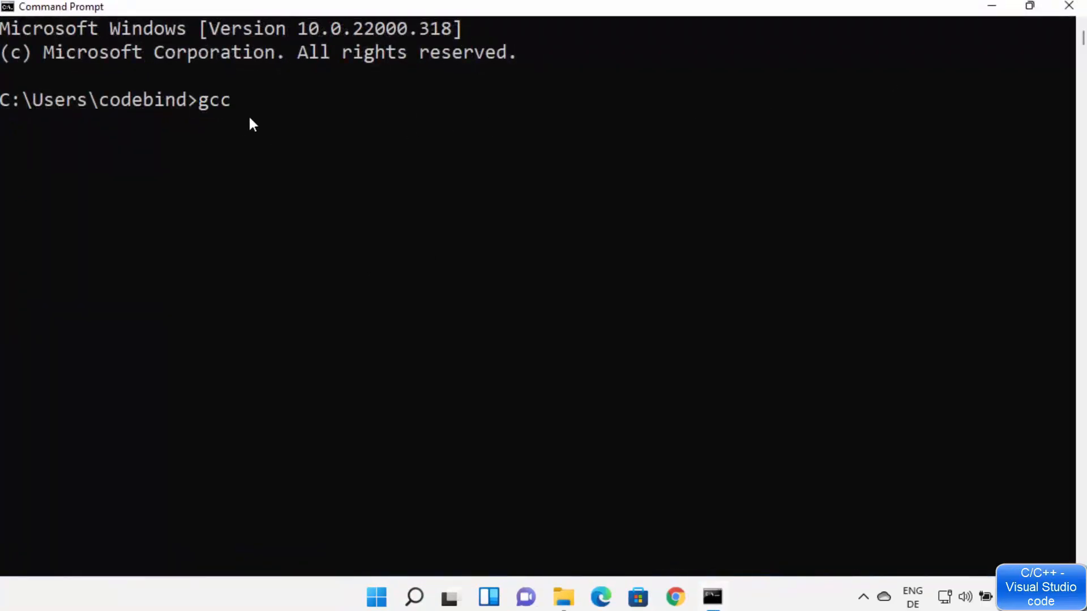
{"action": "type", "text": " --version"}
{"action": "key", "text": "Return"}
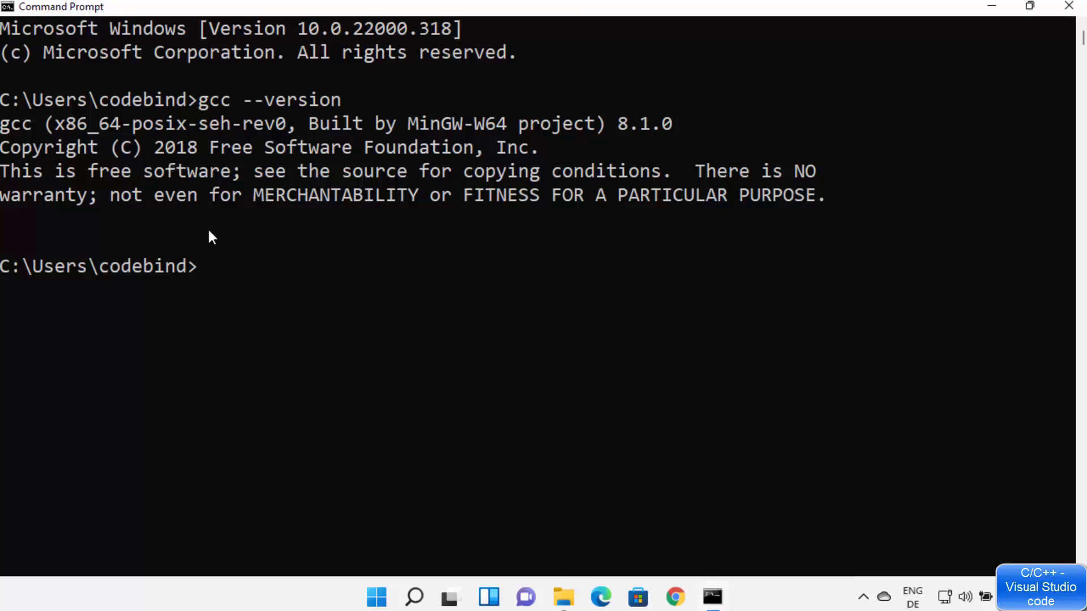
- Recall the gcc version command, change gcc to g++ and run g++ --version
{"action": "key", "text": "Up"}
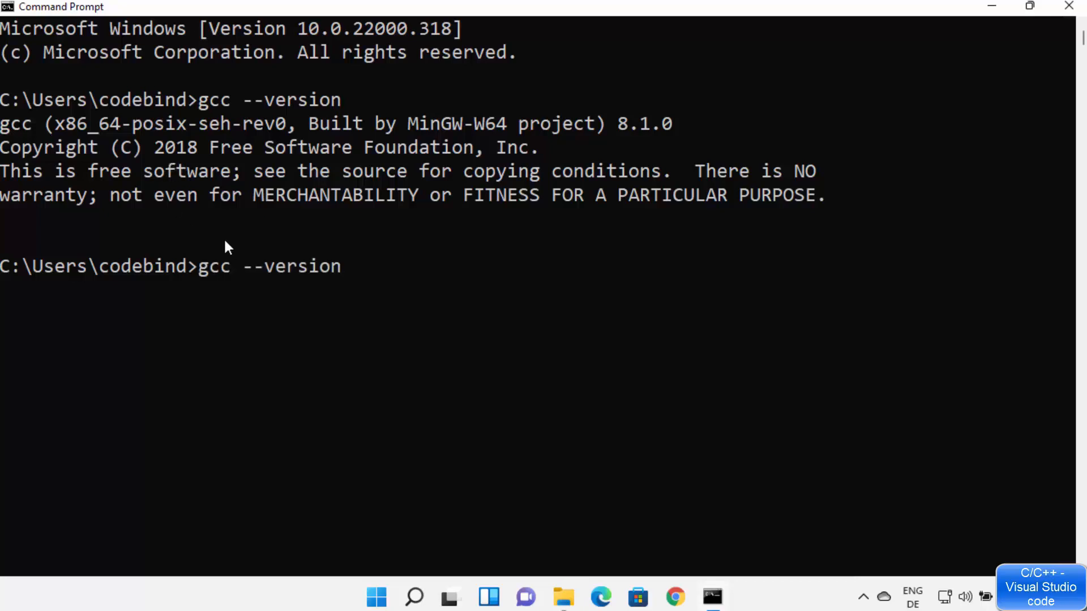
{"action": "key", "text": "Left"}
{"action": "key", "text": "Left"}
{"action": "key", "text": "Left"}
{"action": "key", "text": "Left"}
{"action": "key", "text": "Left"}
{"action": "key", "text": "Left"}
{"action": "key", "text": "Left"}
{"action": "key", "text": "Left"}
{"action": "key", "text": "Left"}
{"action": "key", "text": "Left"}
{"action": "key", "text": "BackSpace"}
{"action": "key", "text": "BackSpace"}
{"action": "type", "text": "++"}
{"action": "key", "text": "Return"}
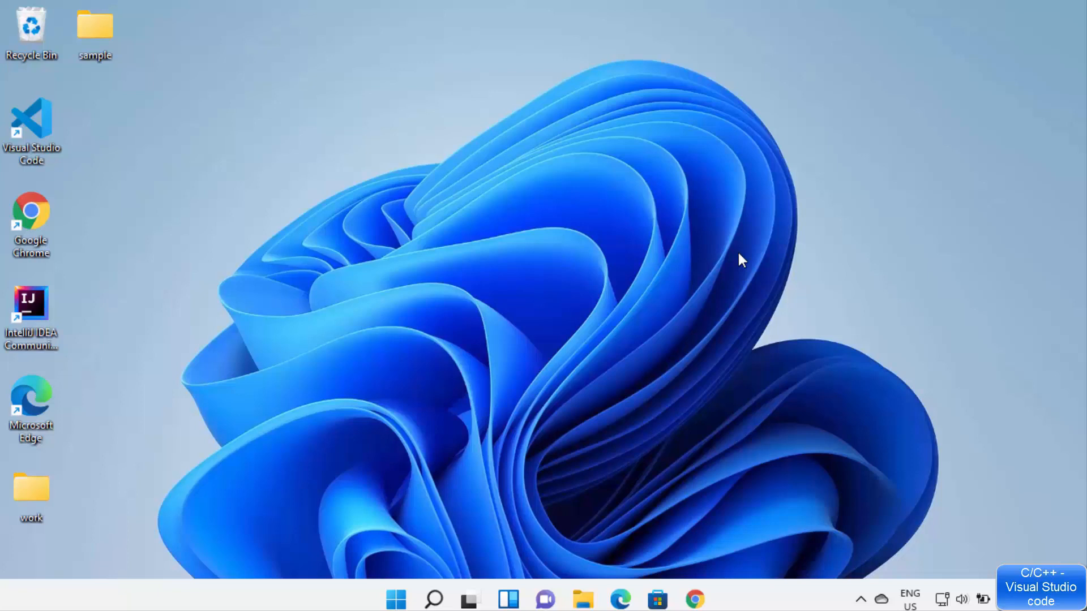
- Open a new Command Prompt by searching Windows for "cmd" and move its window aside to uncover the desktop icons
{"action": "left_click", "coordinate": [435, 599]}
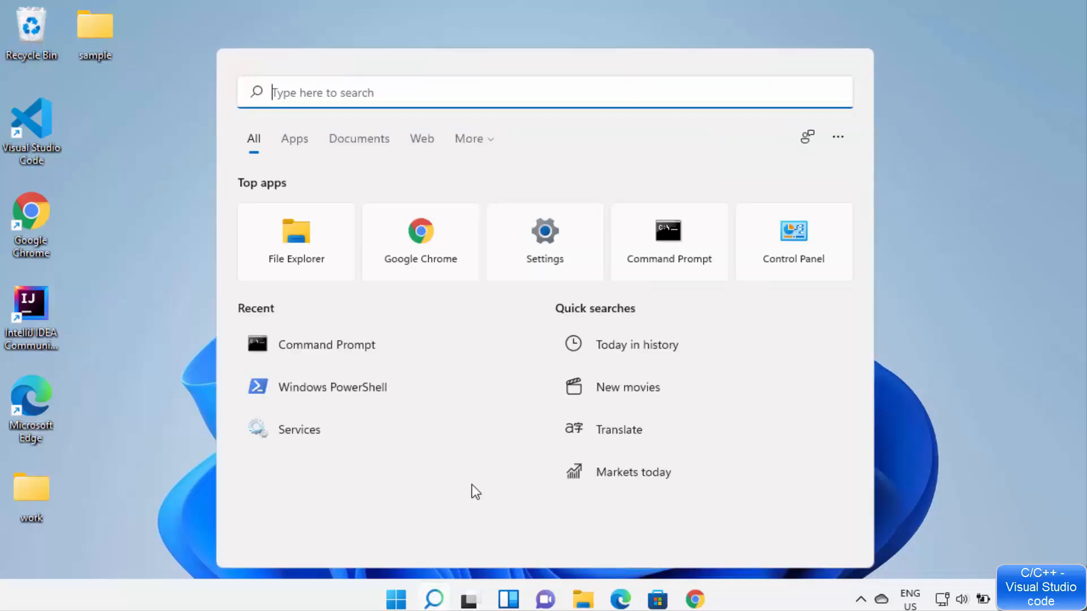
{"action": "type", "text": "cmd"}
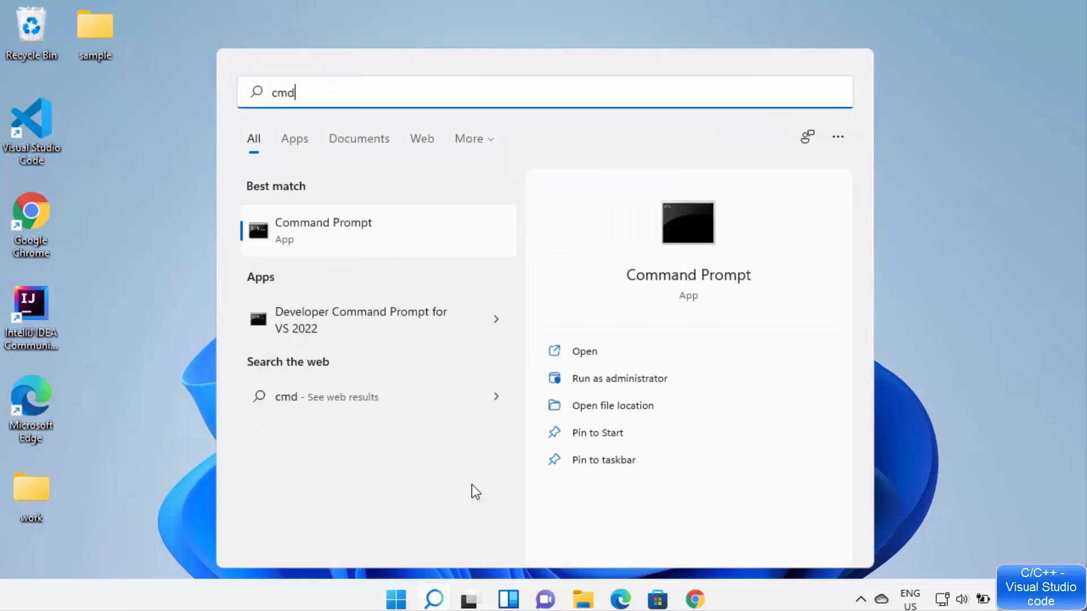
{"action": "key", "text": "Return"}
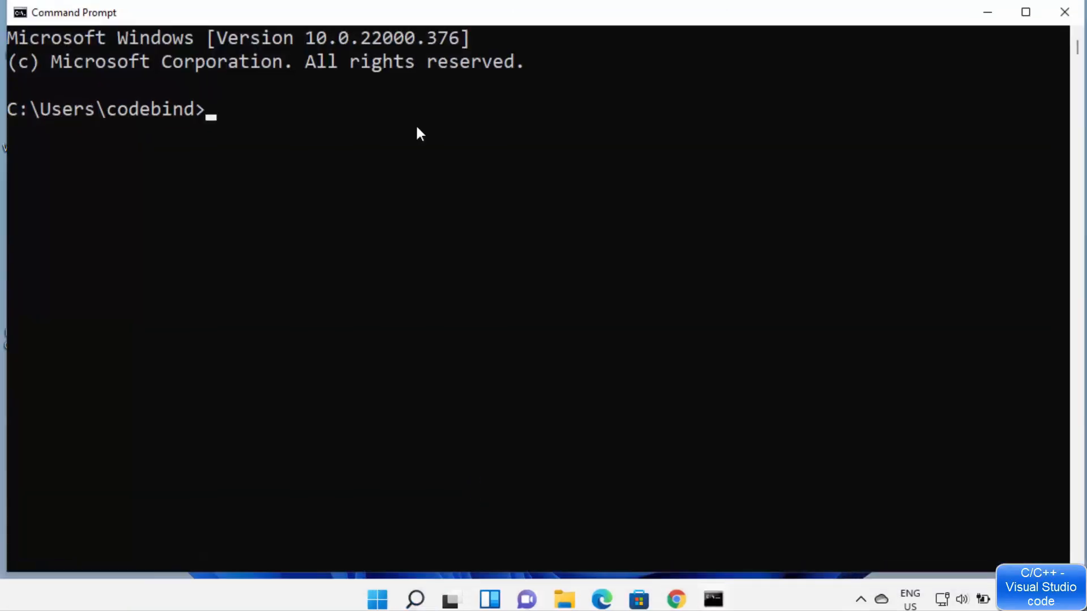
{"action": "left_click_drag", "start_coordinate": [412, 8], "coordinate": [577, 15]}
{"action": "left_click", "coordinate": [527, 141]}
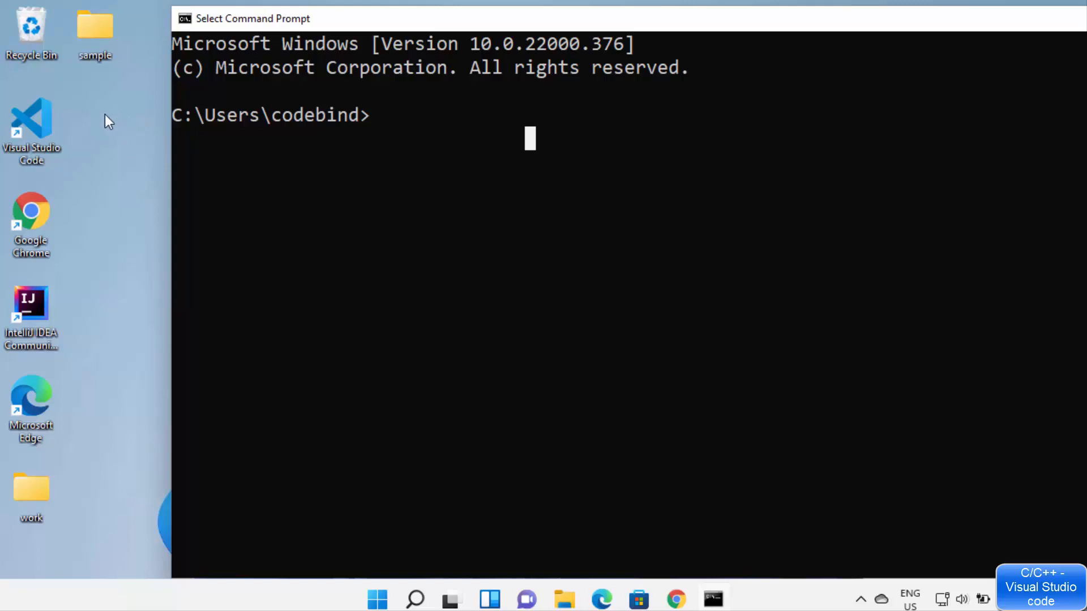
{"action": "left_click", "coordinate": [400, 145]}
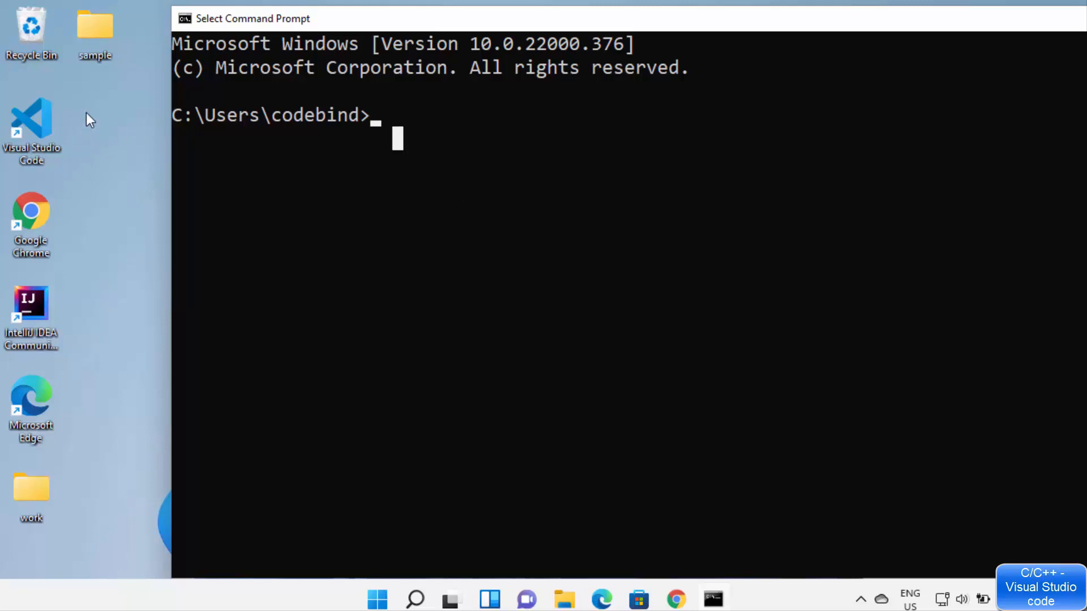
- Change the Command Prompt's current directory to Desktop with cd
{"action": "left_click", "coordinate": [474, 117]}
{"action": "type", "text": "cd "}
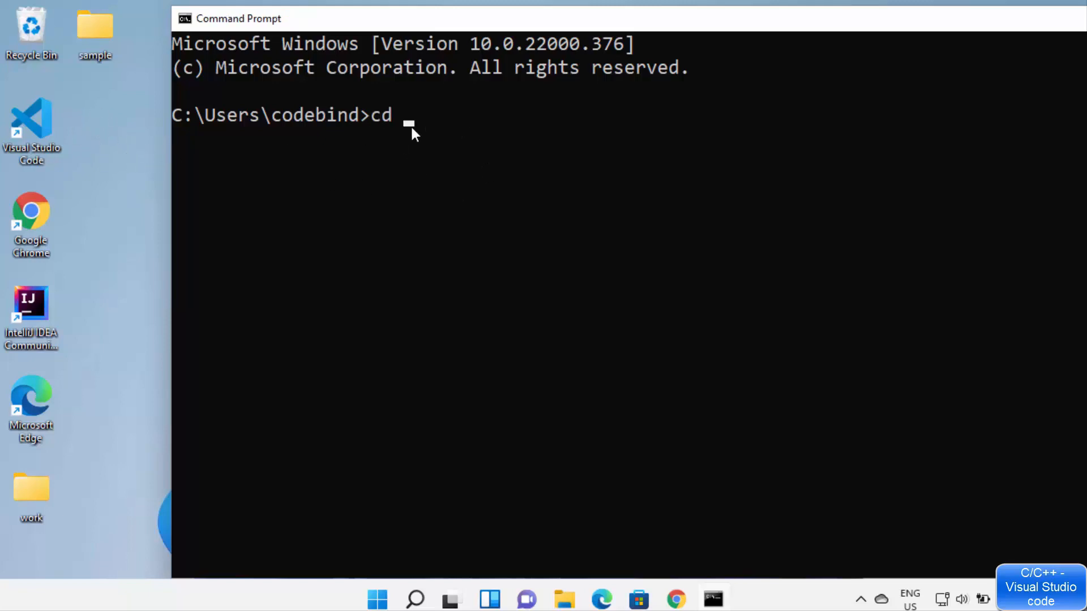
{"action": "type", "text": "De"}
{"action": "key", "text": "Tab"}
{"action": "key", "text": "Return"}
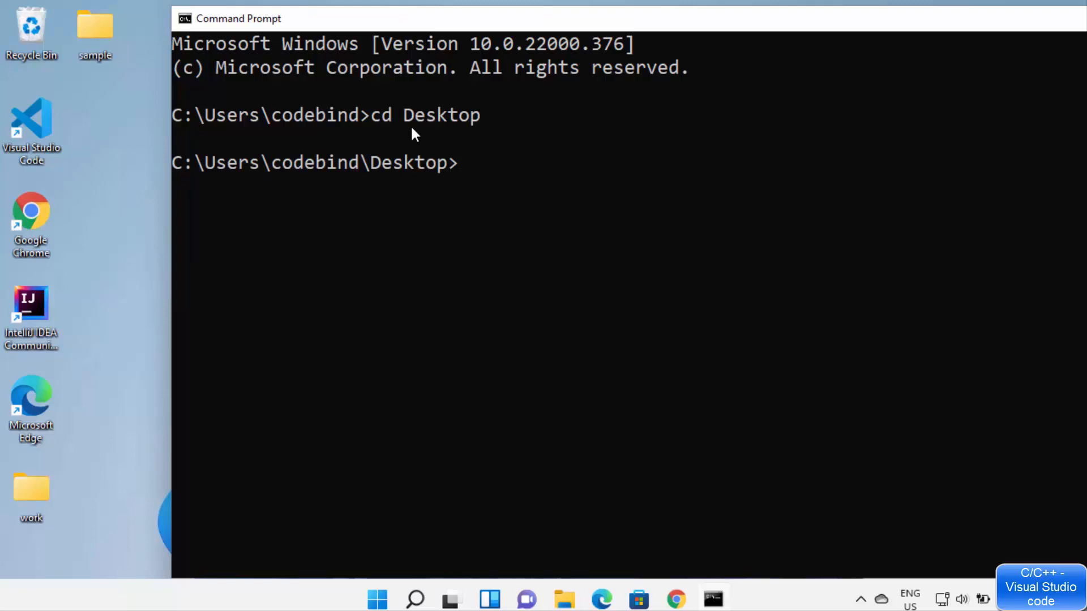
- Create a folder named MyCppApp on the desktop with the mkdir command
{"action": "type", "text": "mkdir"}
{"action": "left_click", "coordinate": [542, 179]}
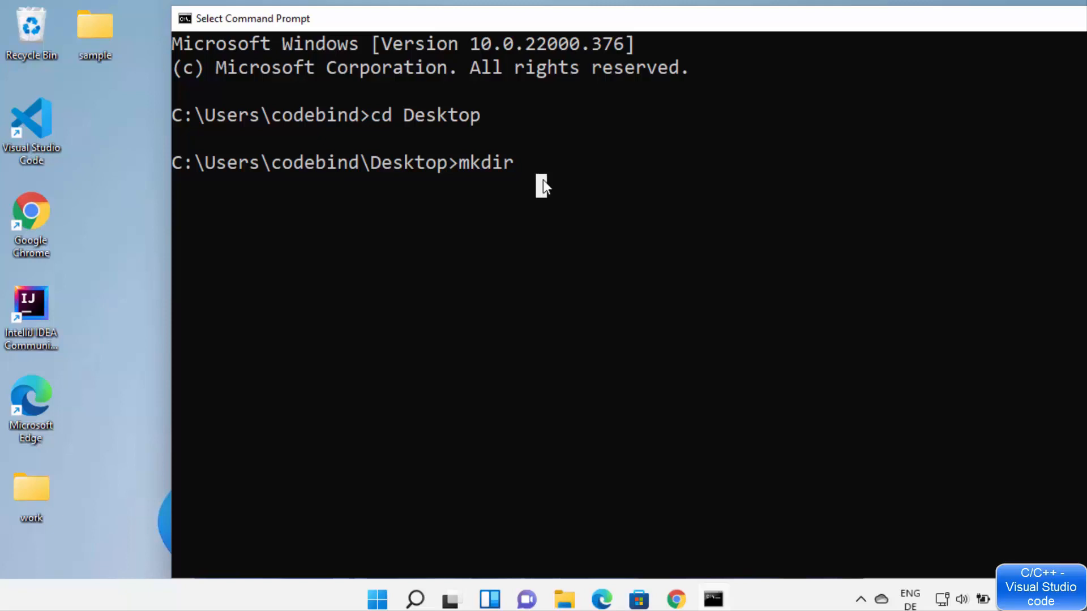
{"action": "type", "text": "My"}
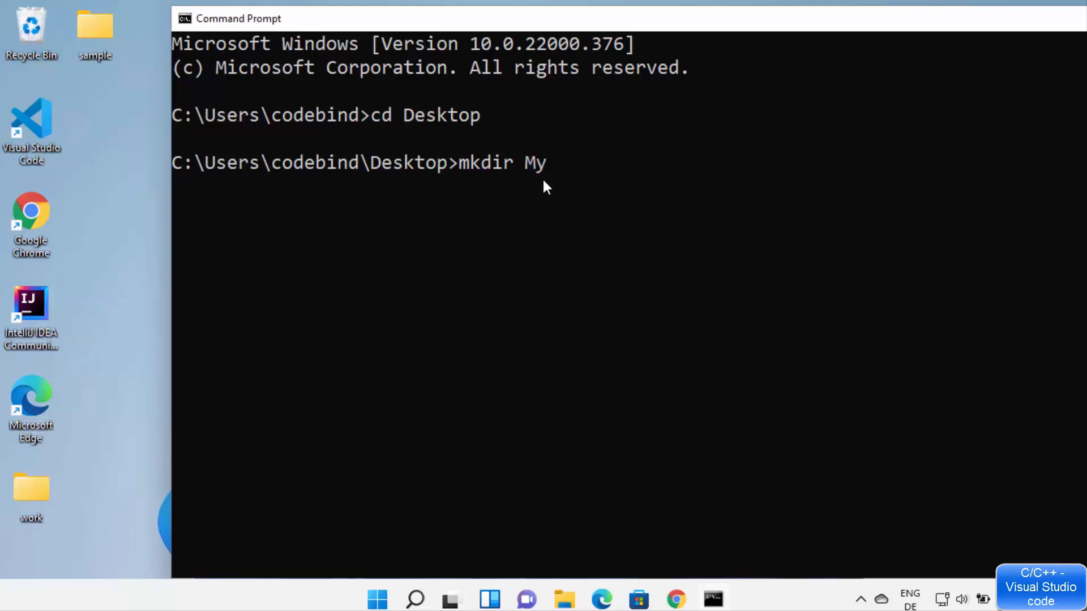
{"action": "type", "text": "CppApp"}
{"action": "key", "text": "Return"}
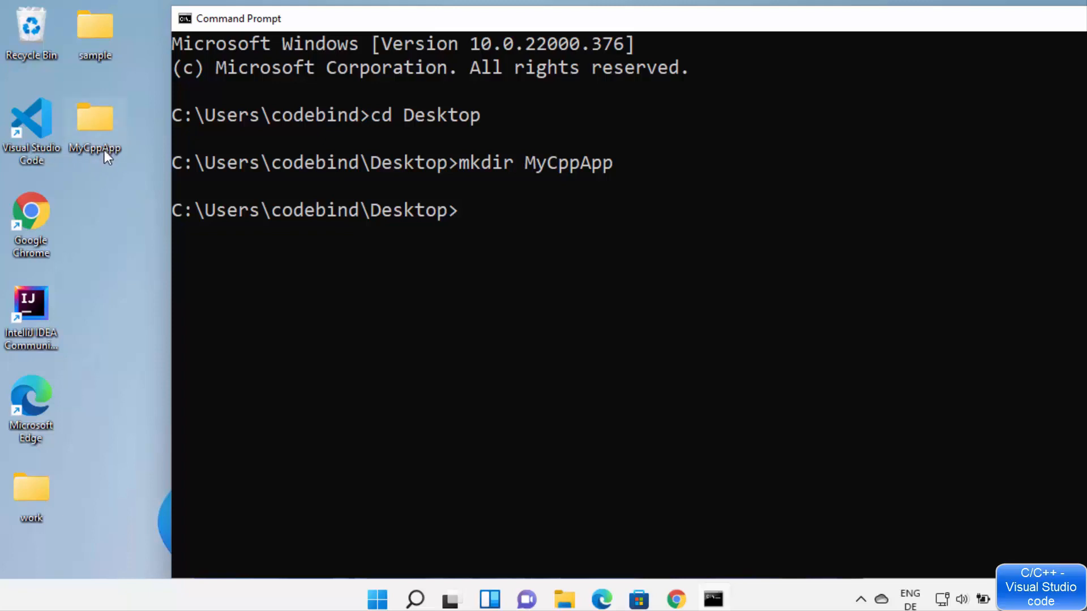
{"action": "left_click", "coordinate": [106, 204]}
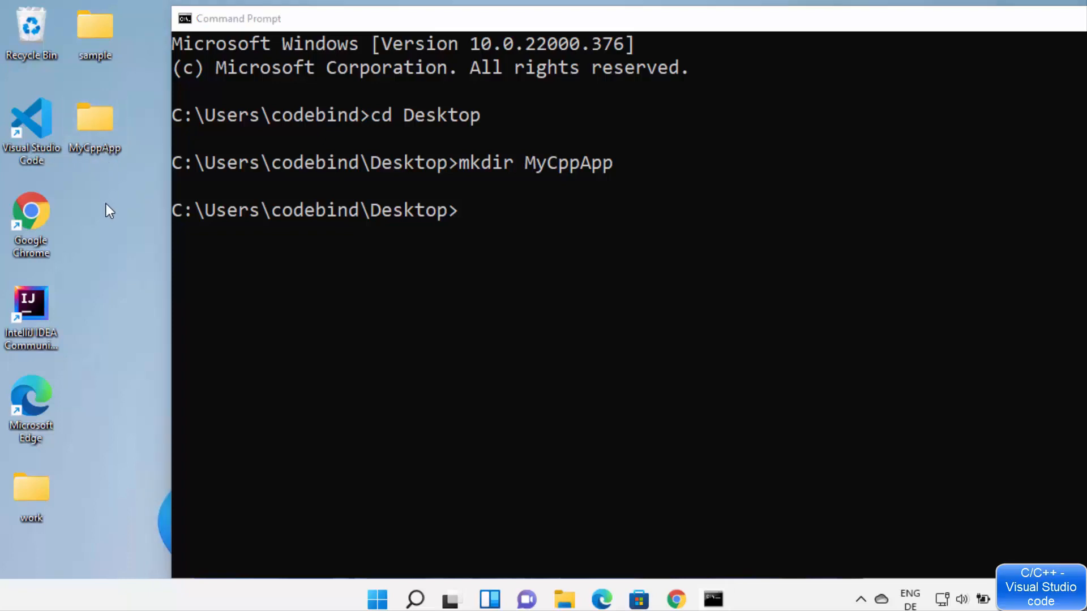
{"action": "right_click", "coordinate": [107, 205]}
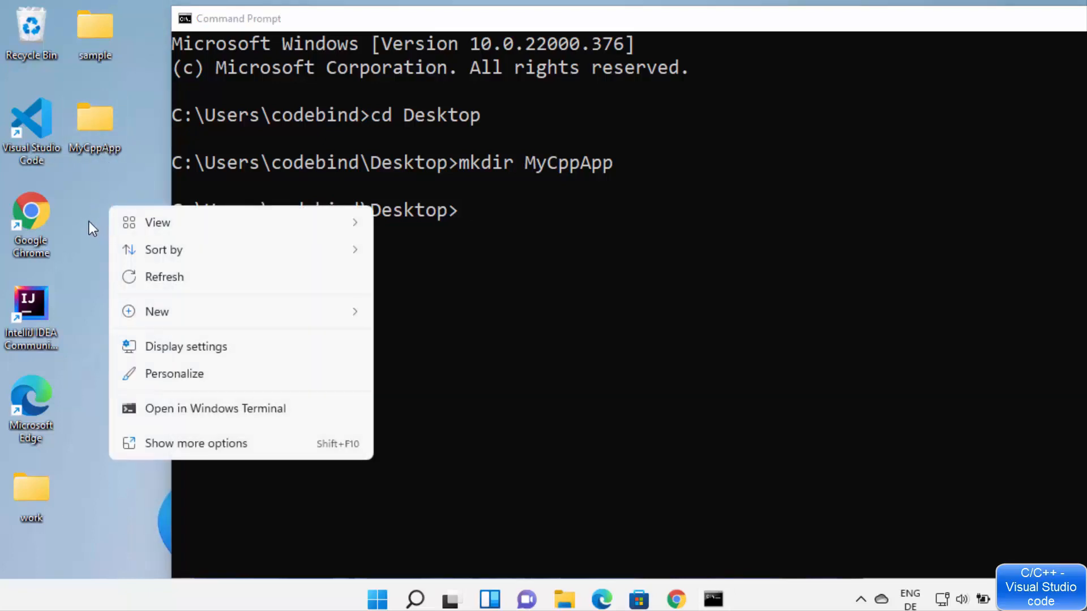
{"action": "left_click", "coordinate": [707, 290]}
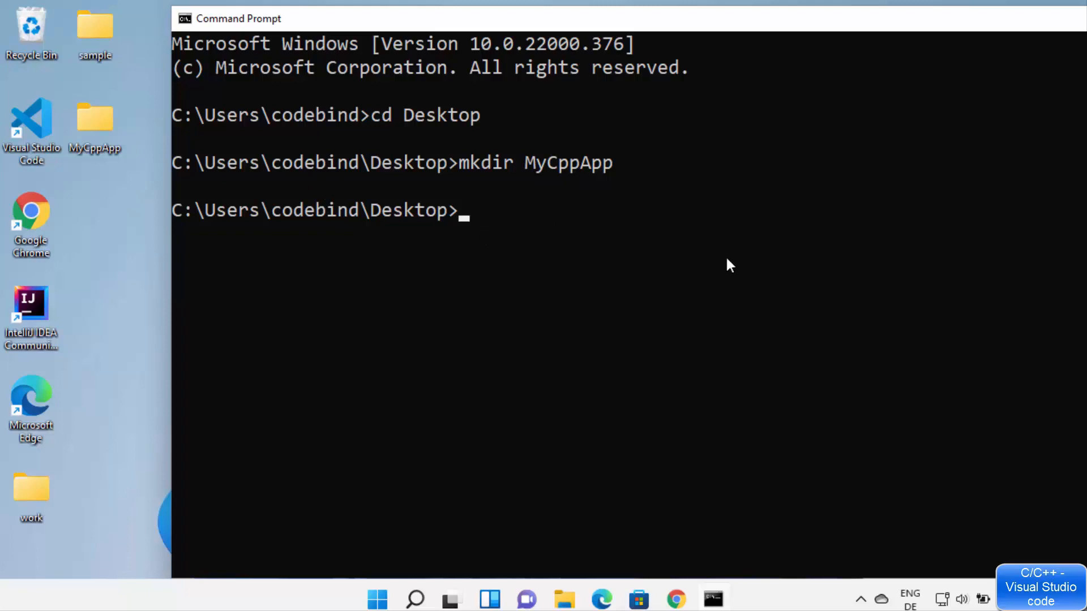
- Change the current directory to the MyCppApp folder with cd MyCppApp
{"action": "type", "text": "cd MyCppApp"}
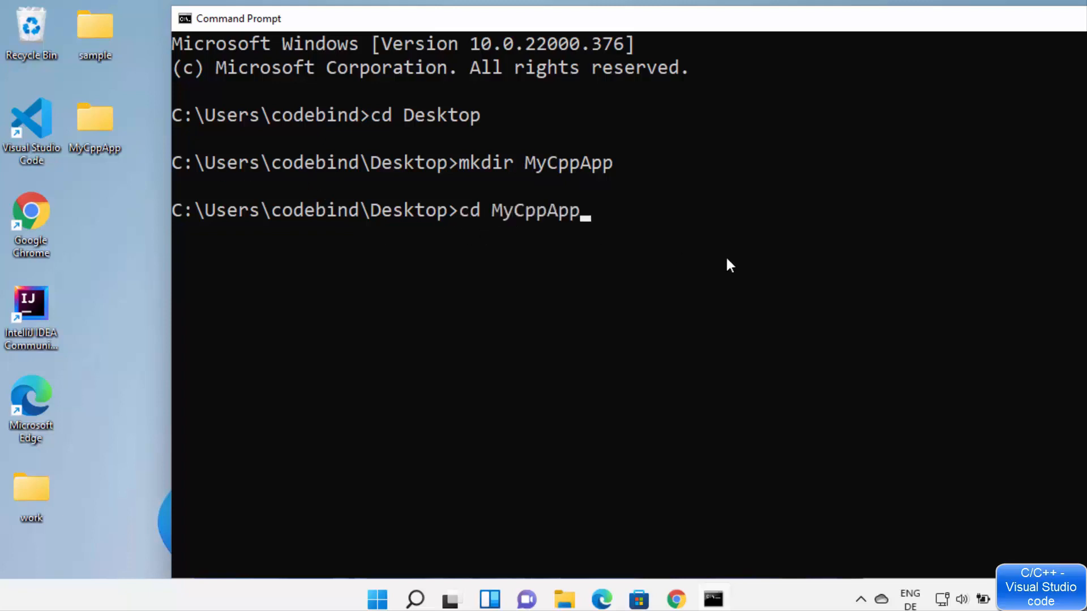
{"action": "key", "text": "Return"}
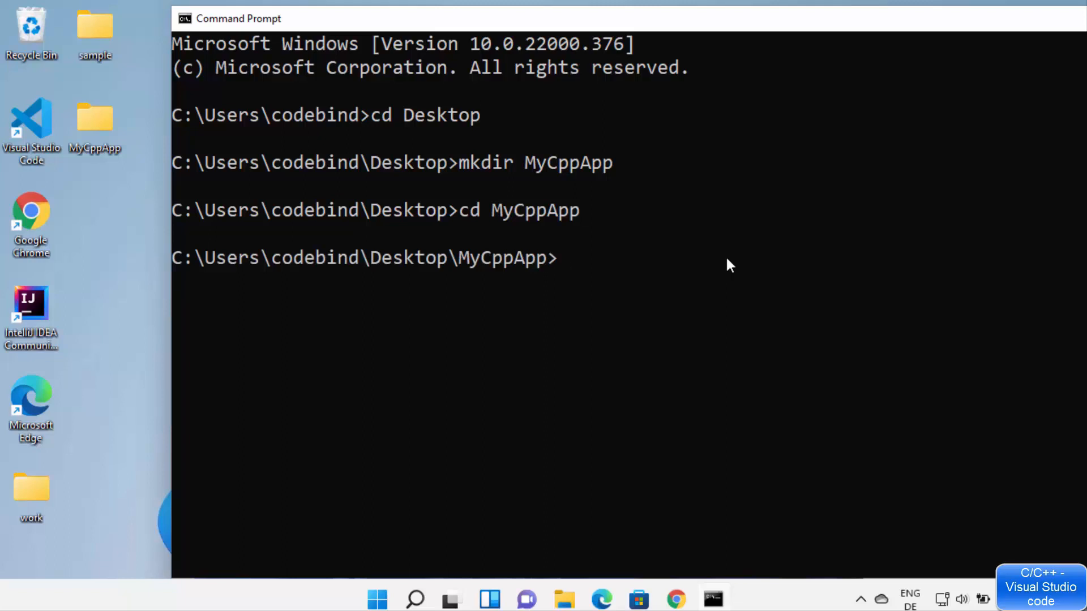
- Open the MyCppApp folder in Visual Studio Code with the command code . and trust the authors of its files
{"action": "type", "text": "code ."}
{"action": "key", "text": "Return"}
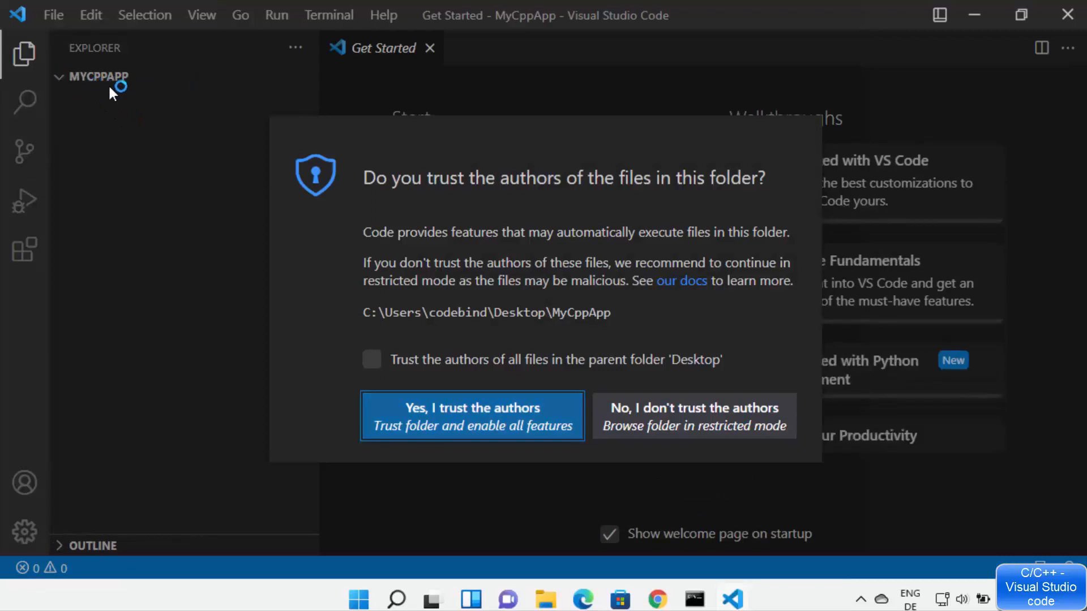
{"action": "left_click", "coordinate": [500, 424]}
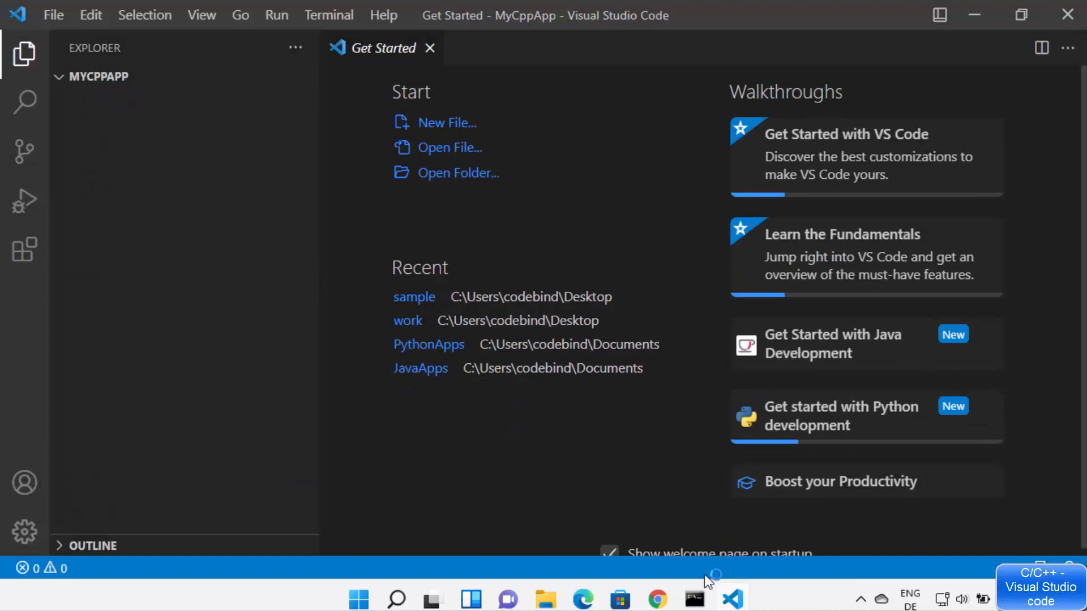
- Switch to the Command Prompt to review the code . command and current folder name, and return to Visual Studio Code
{"action": "left_click", "coordinate": [696, 599]}
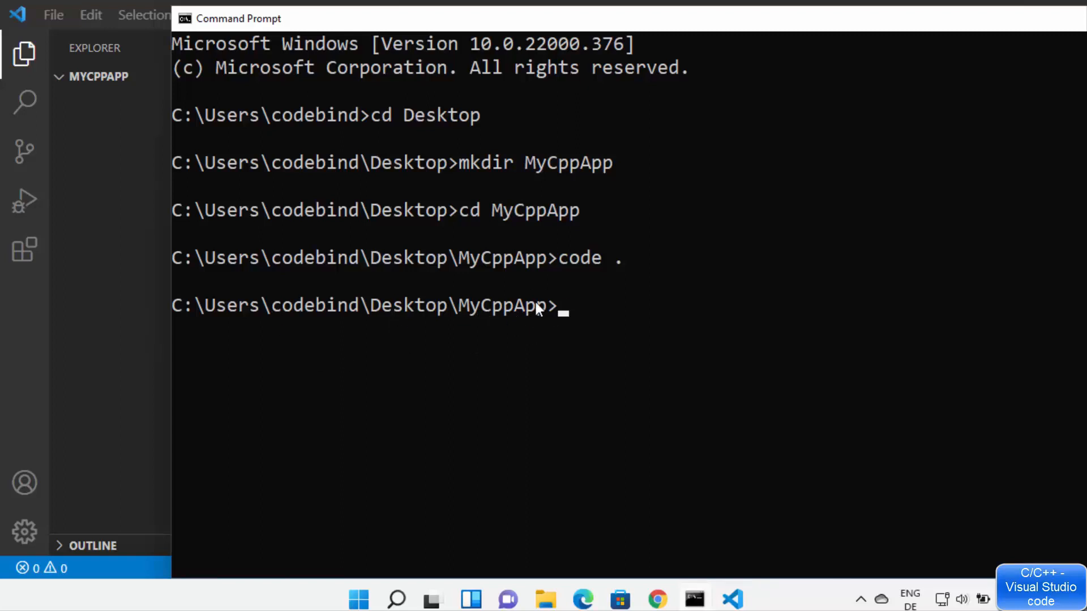
{"action": "left_click_drag", "start_coordinate": [559, 256], "coordinate": [621, 259]}
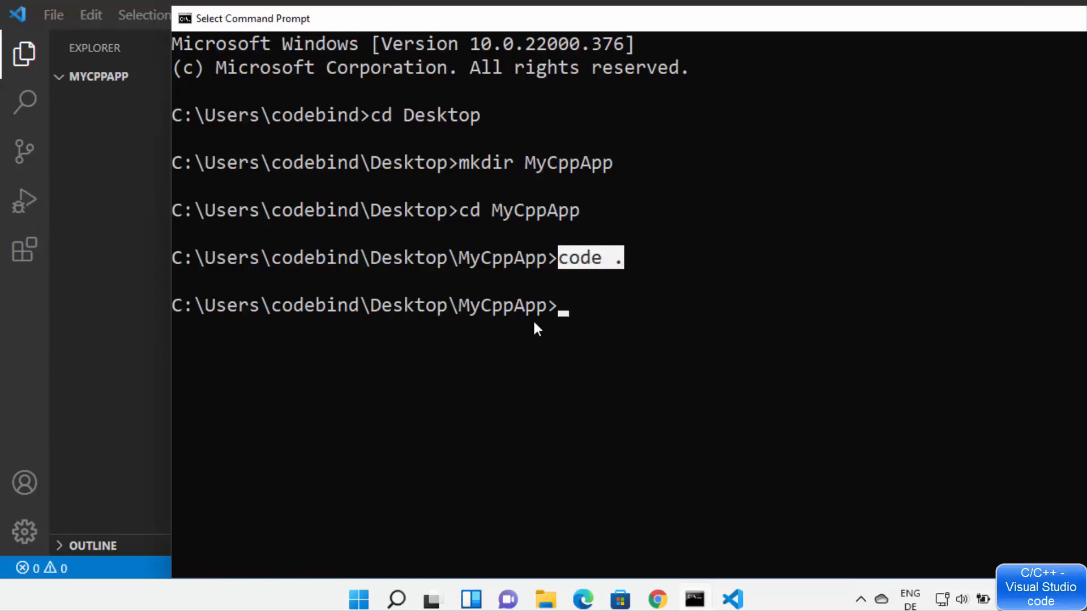
{"action": "double_click", "coordinate": [486, 306]}
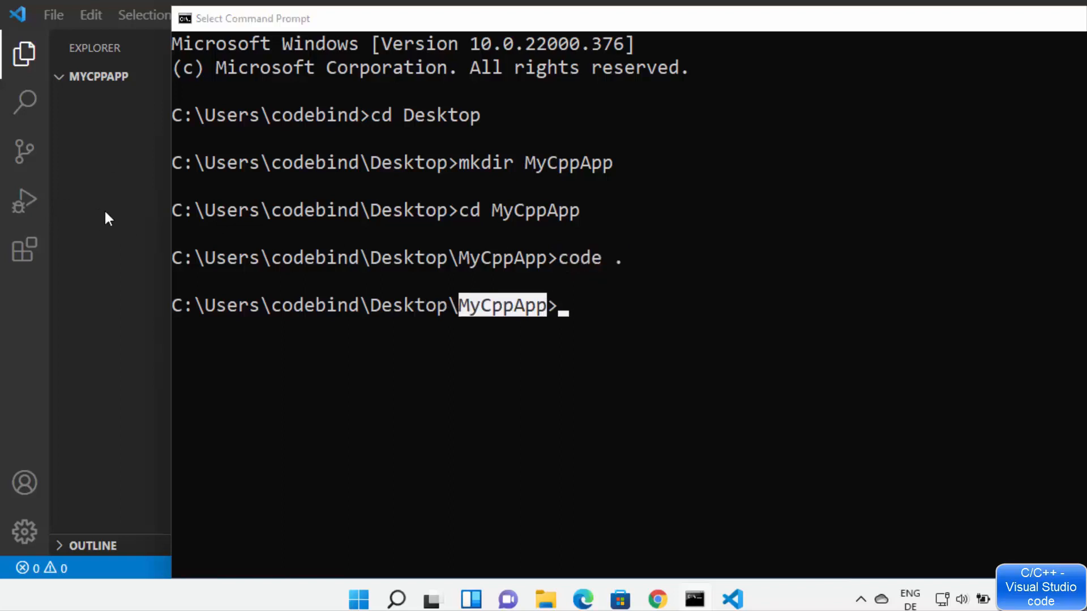
{"action": "left_click", "coordinate": [130, 142]}
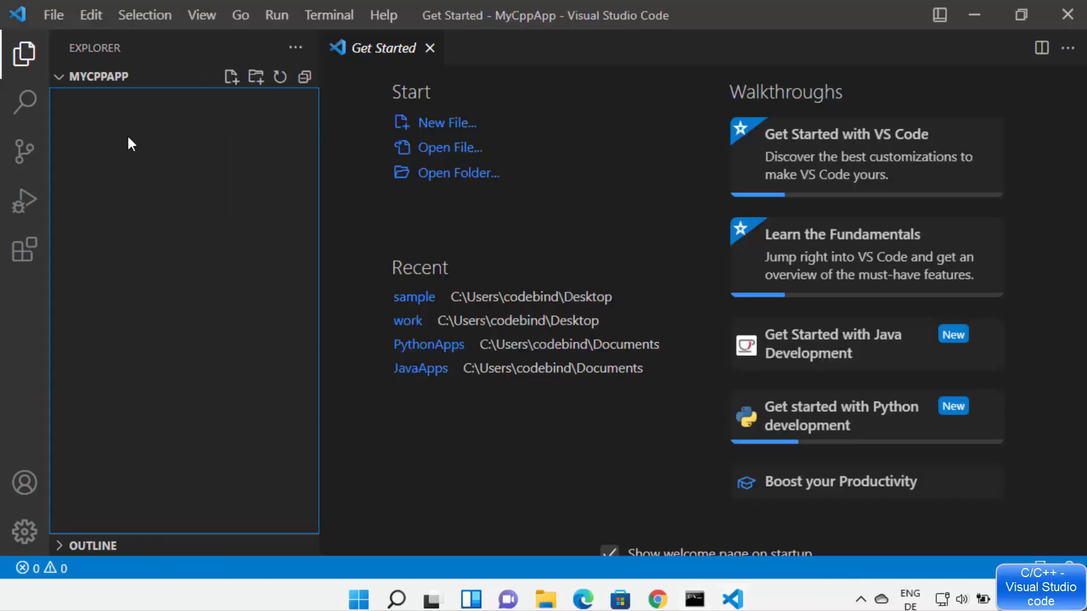
- Create a new file named main.cpp in the MyCppApp folder
{"action": "right_click", "coordinate": [167, 141]}
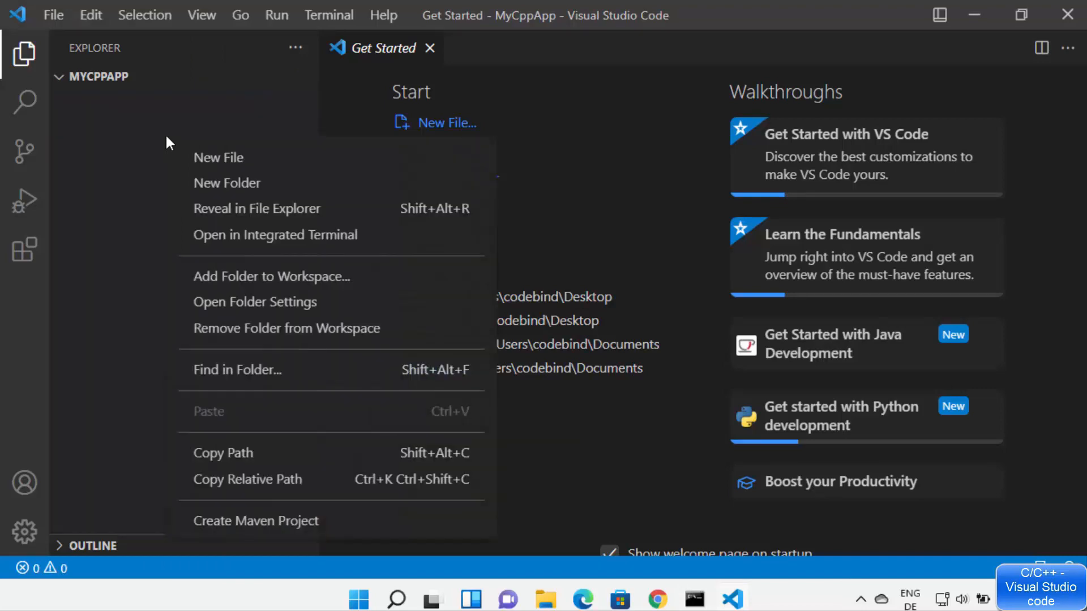
{"action": "left_click", "coordinate": [205, 158]}
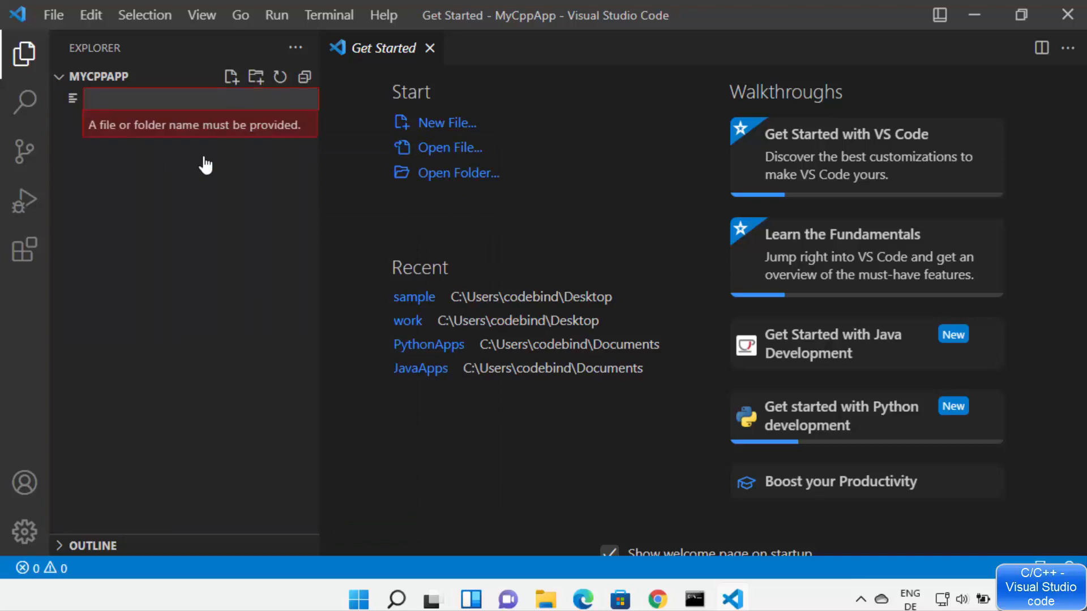
{"action": "type", "text": "main.cpp"}
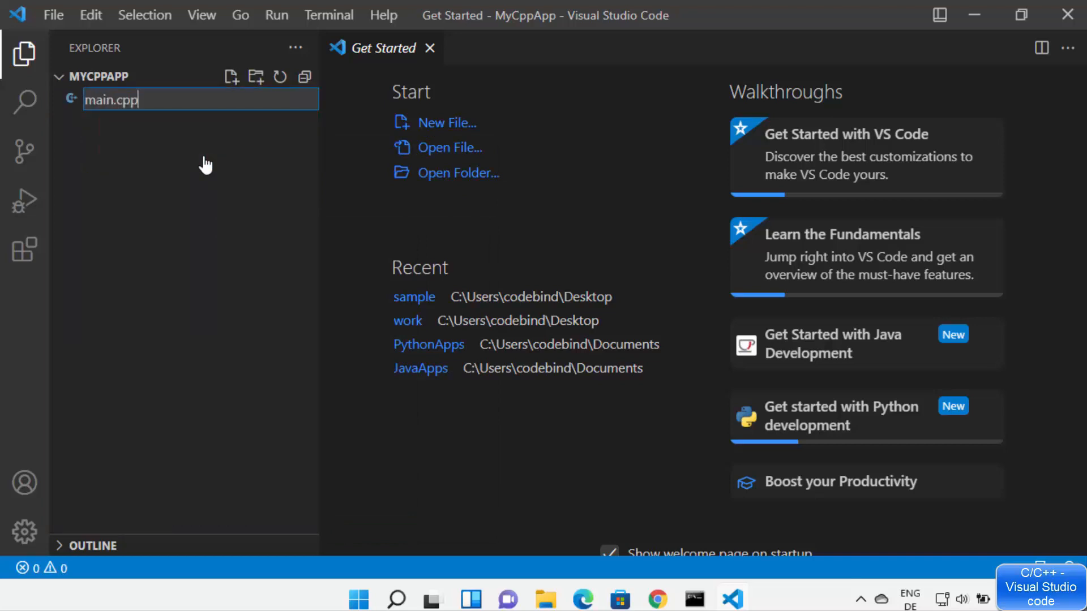
{"action": "key", "text": "Return"}
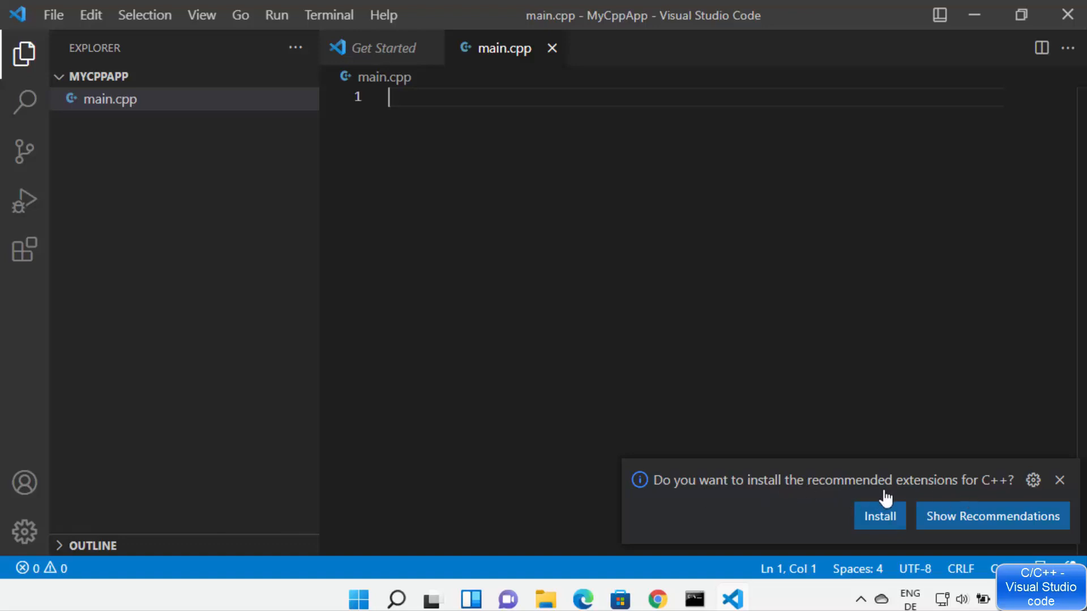
- Show the recommended extensions for C++ and examine the publisher and download count of the C/C++ Extension Pack
{"action": "left_click", "coordinate": [966, 523]}
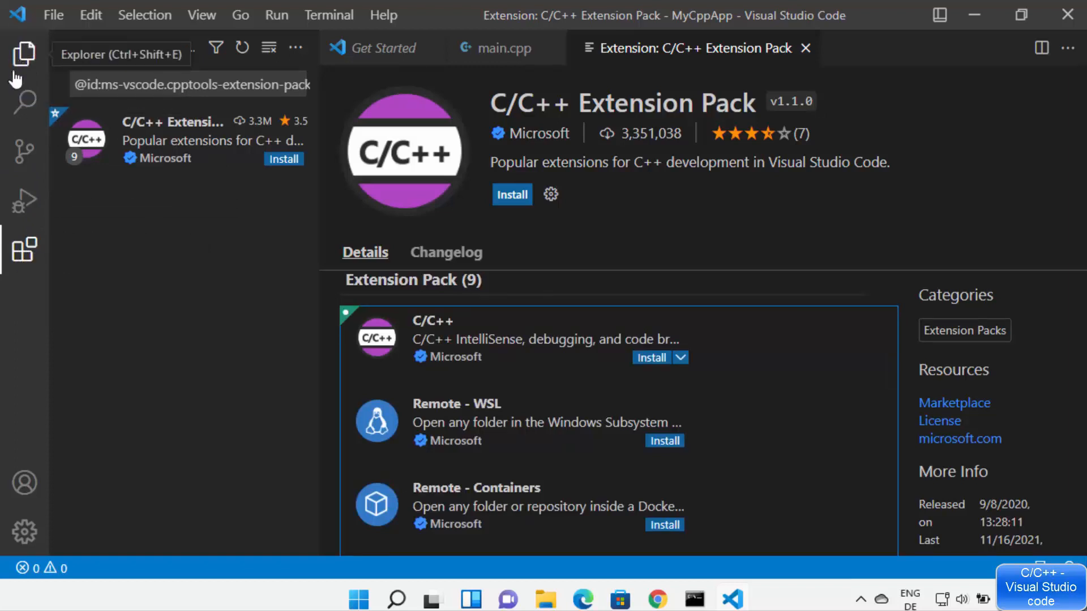
{"action": "left_click", "coordinate": [24, 261]}
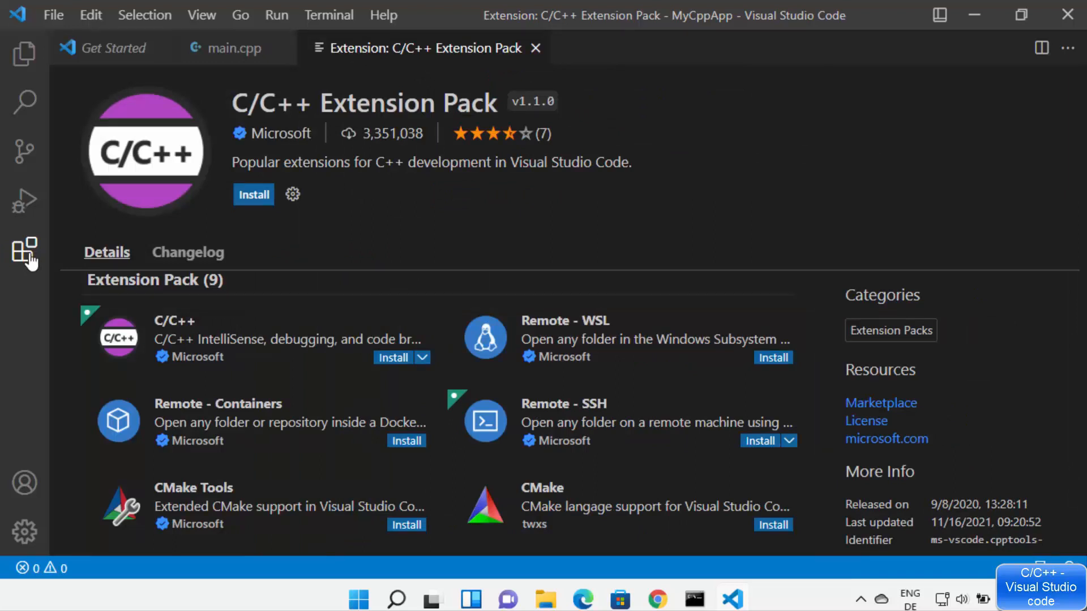
{"action": "left_click", "coordinate": [30, 260]}
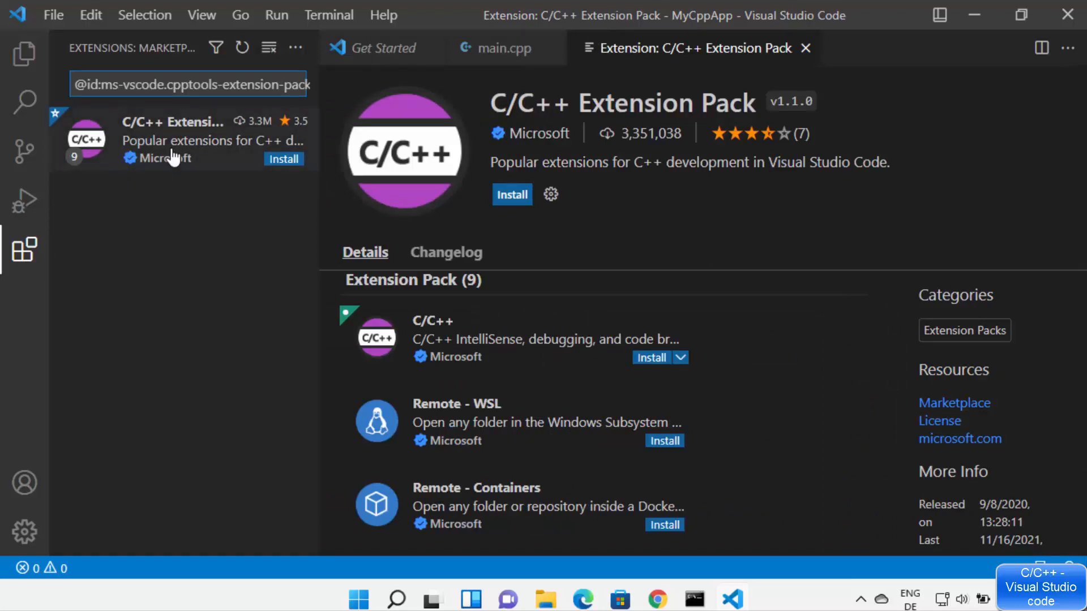
{"action": "mouse_move", "coordinate": [169, 167]}
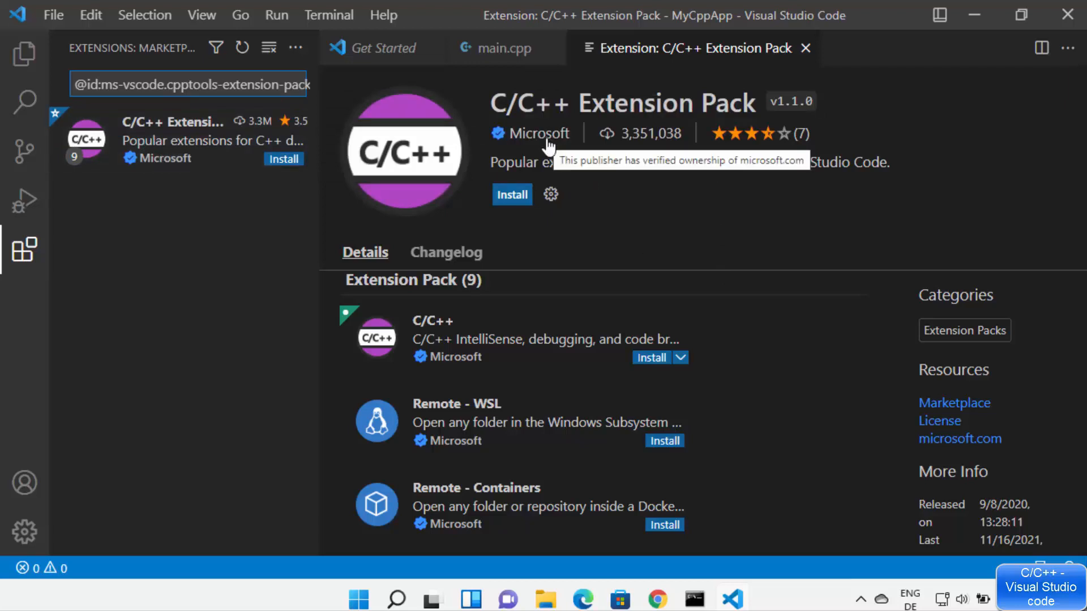
{"action": "left_click", "coordinate": [623, 135]}
{"action": "left_click_drag", "start_coordinate": [621, 135], "coordinate": [683, 135]}
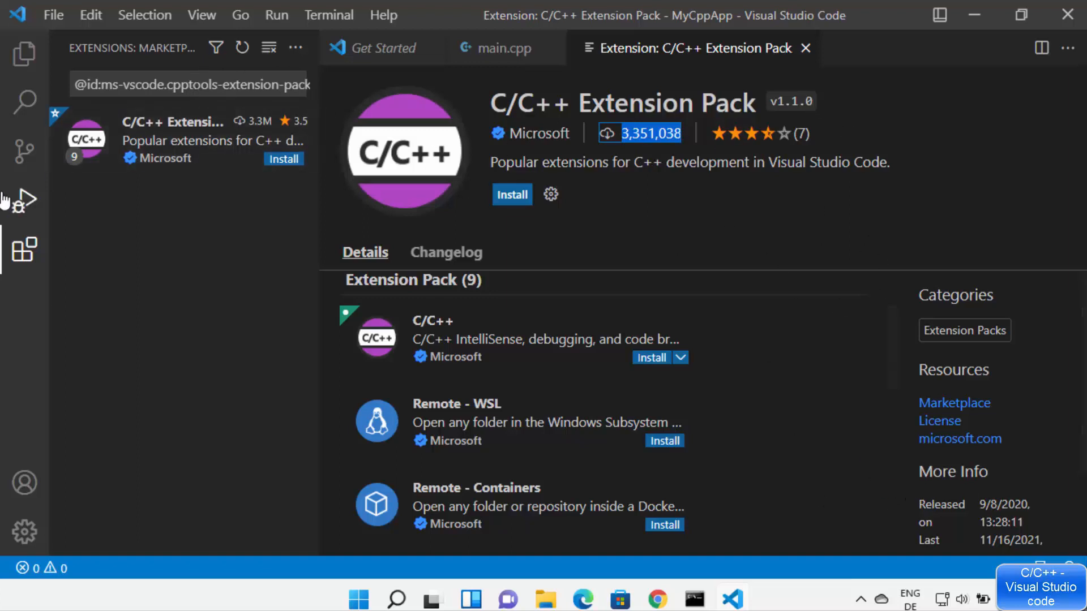
- Replace the current query in the extensions marketplace with a search for c++
{"action": "left_click", "coordinate": [25, 253]}
{"action": "left_click", "coordinate": [25, 254]}
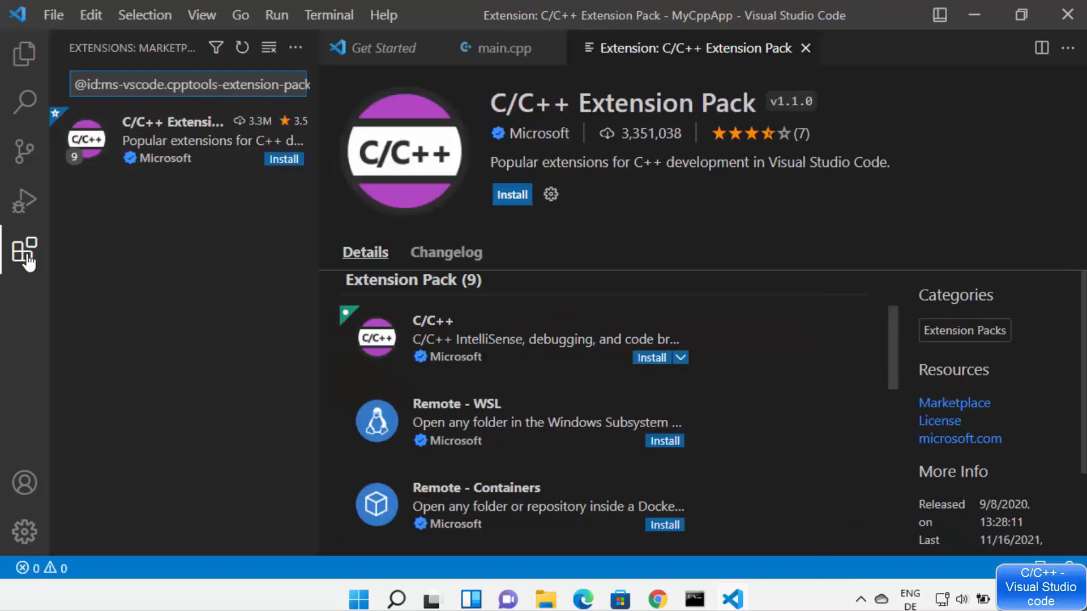
{"action": "triple_click", "coordinate": [185, 84]}
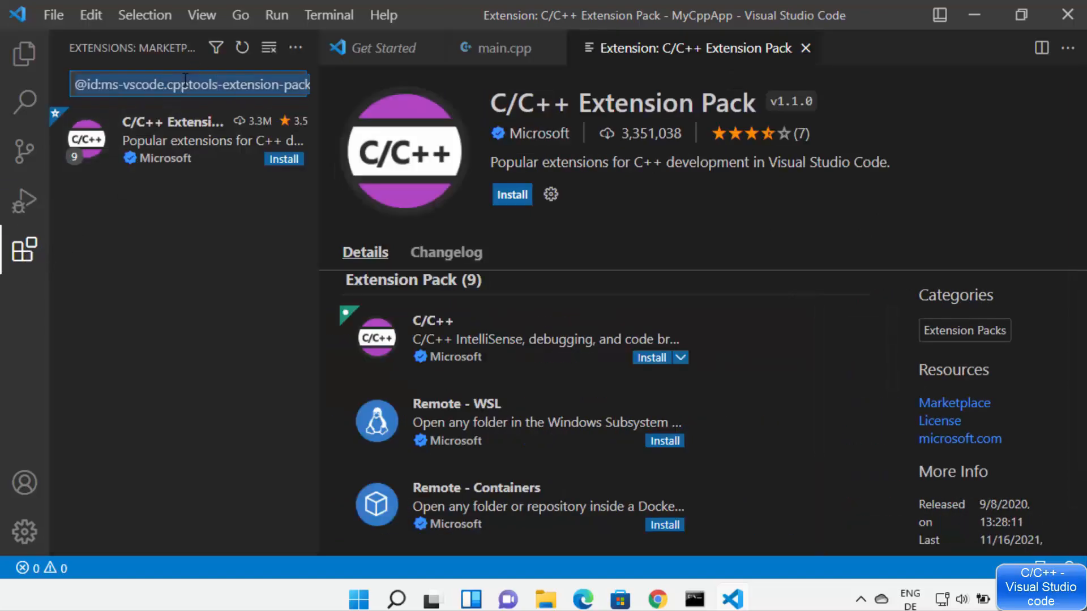
{"action": "key", "text": "BackSpace"}
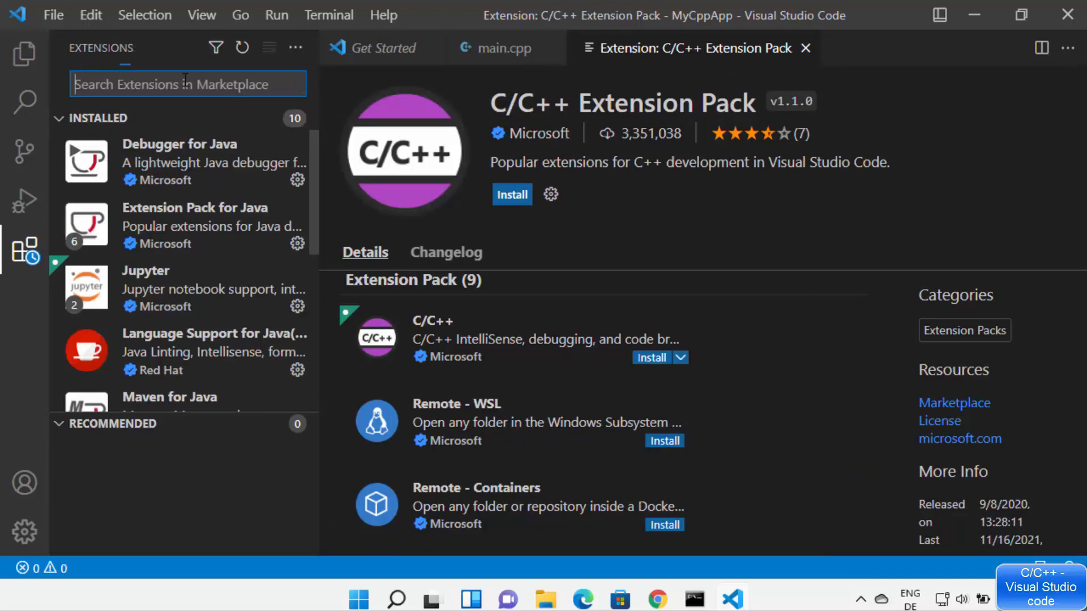
{"action": "type", "text": "c++"}
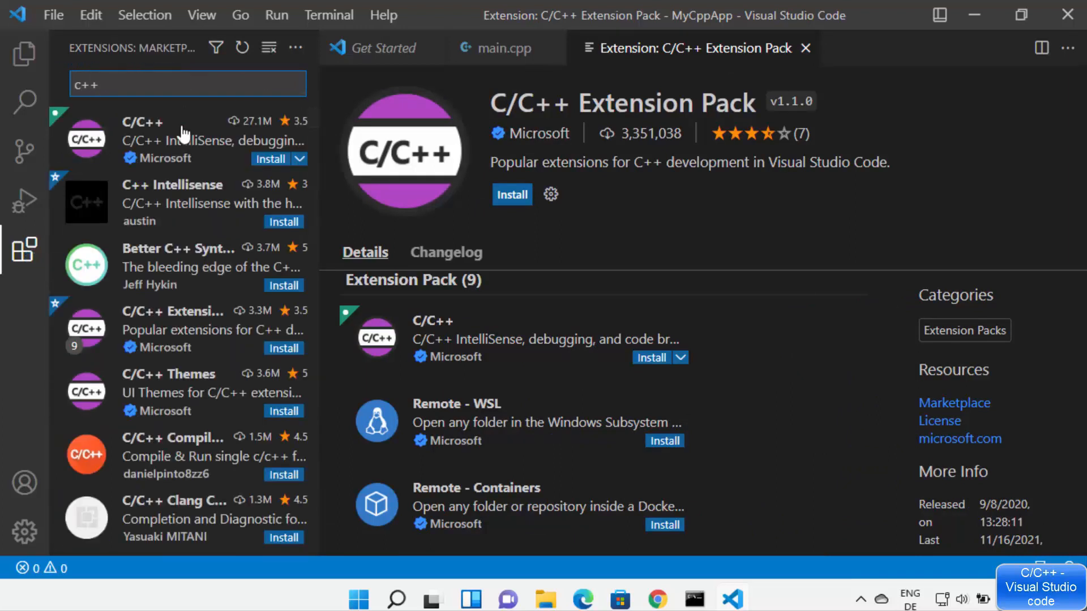
- Open the details of Microsoft's C/C++ extension and install it
{"action": "mouse_move", "coordinate": [204, 148]}
{"action": "mouse_move", "coordinate": [68, 134]}
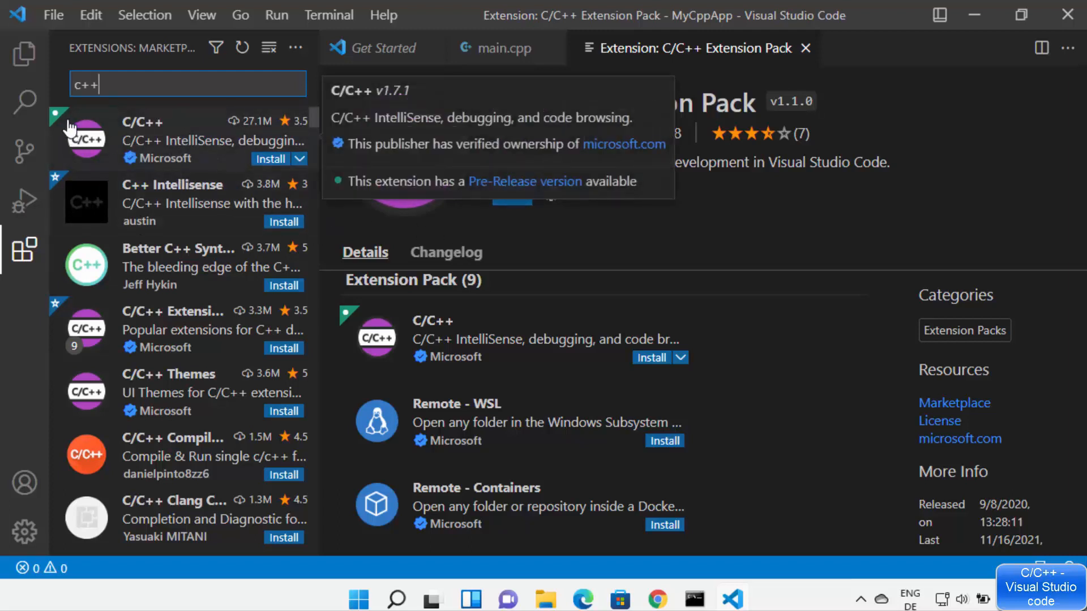
{"action": "left_click", "coordinate": [161, 148]}
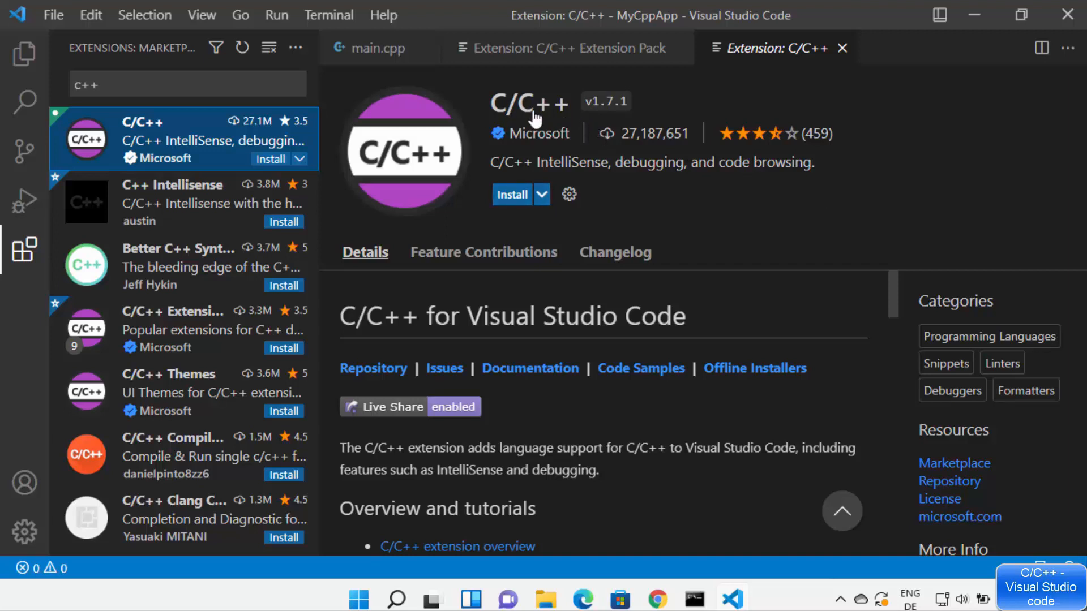
{"action": "left_click", "coordinate": [514, 196]}
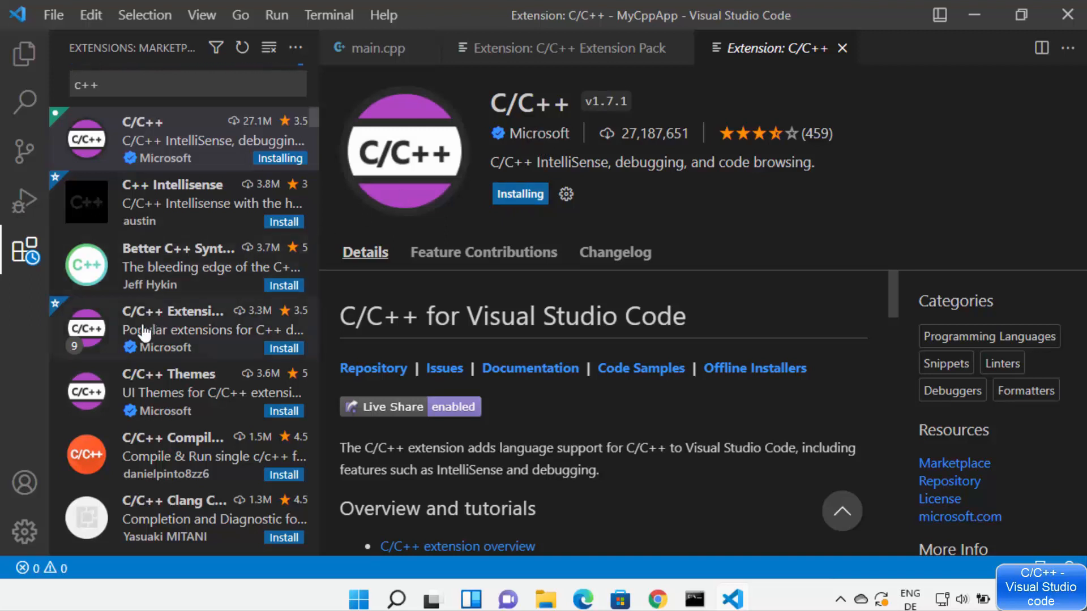
- Open the details of Microsoft's C/C++ Extension Pack and install it
{"action": "mouse_move", "coordinate": [136, 320]}
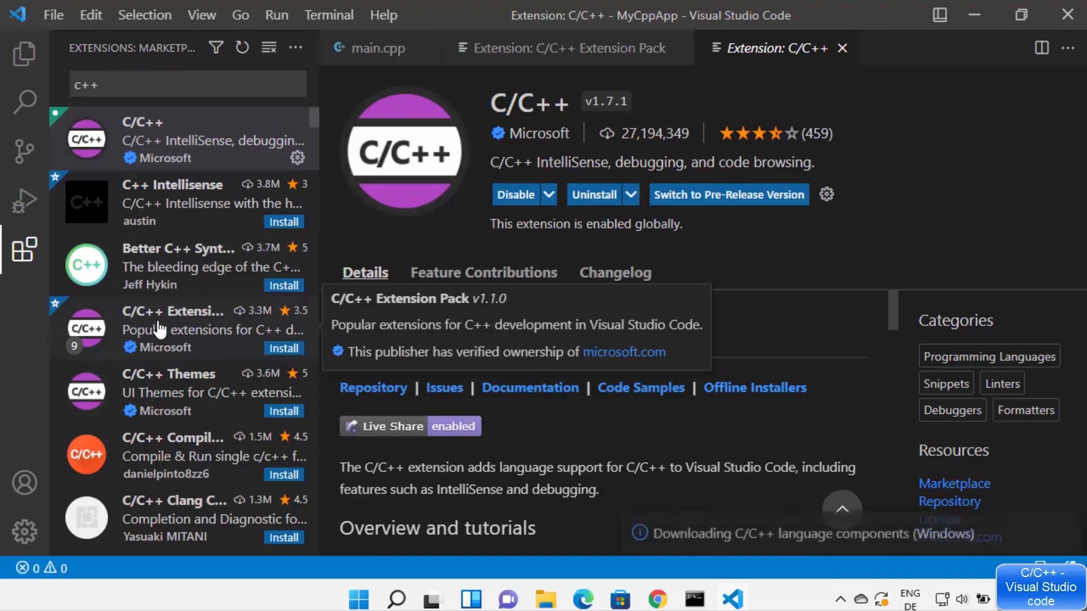
{"action": "left_click", "coordinate": [158, 329]}
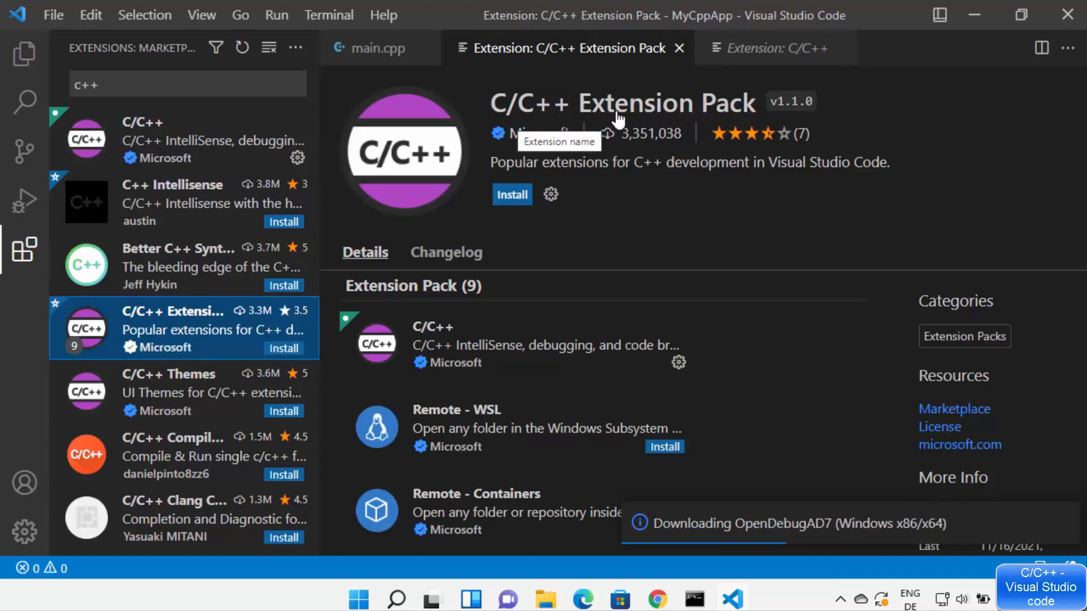
{"action": "left_click", "coordinate": [512, 195]}
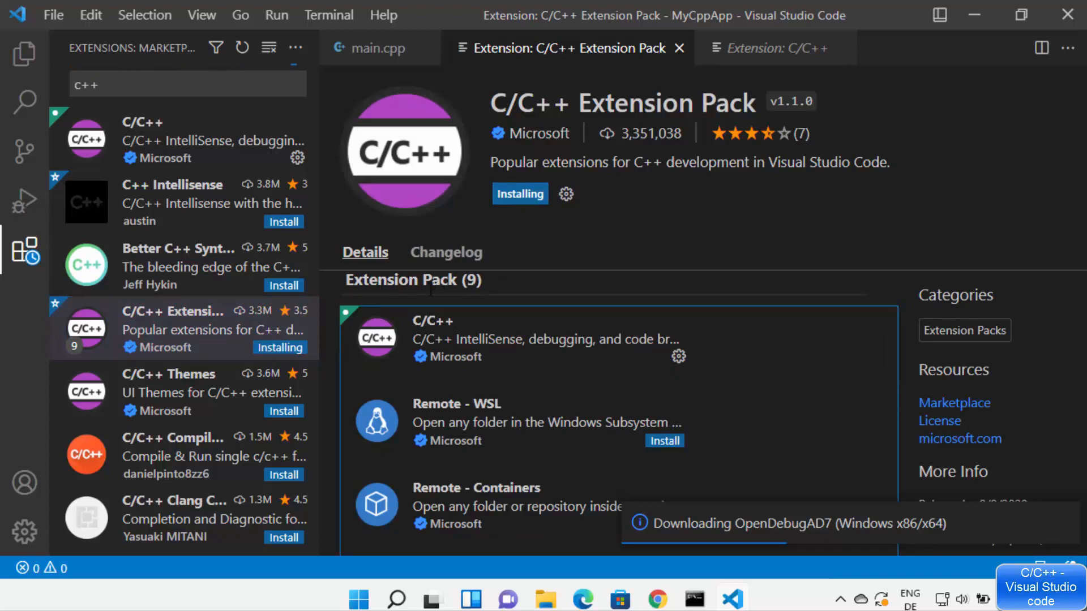
- Examine the extensions bundled in the C/C++ Extension Pack and their installation status
{"action": "mouse_move", "coordinate": [496, 335]}
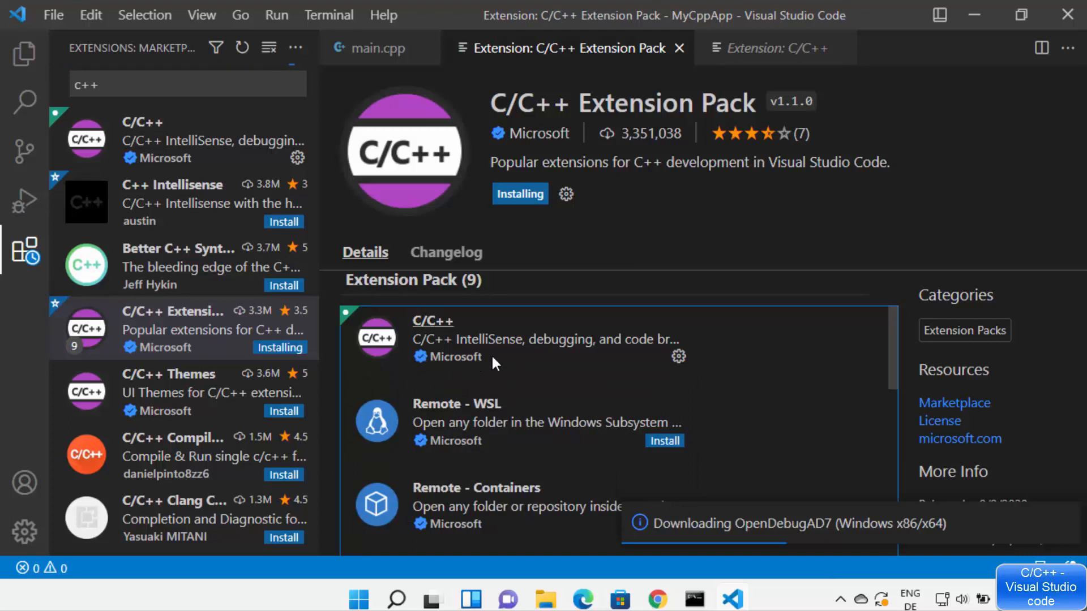
{"action": "mouse_move", "coordinate": [469, 363]}
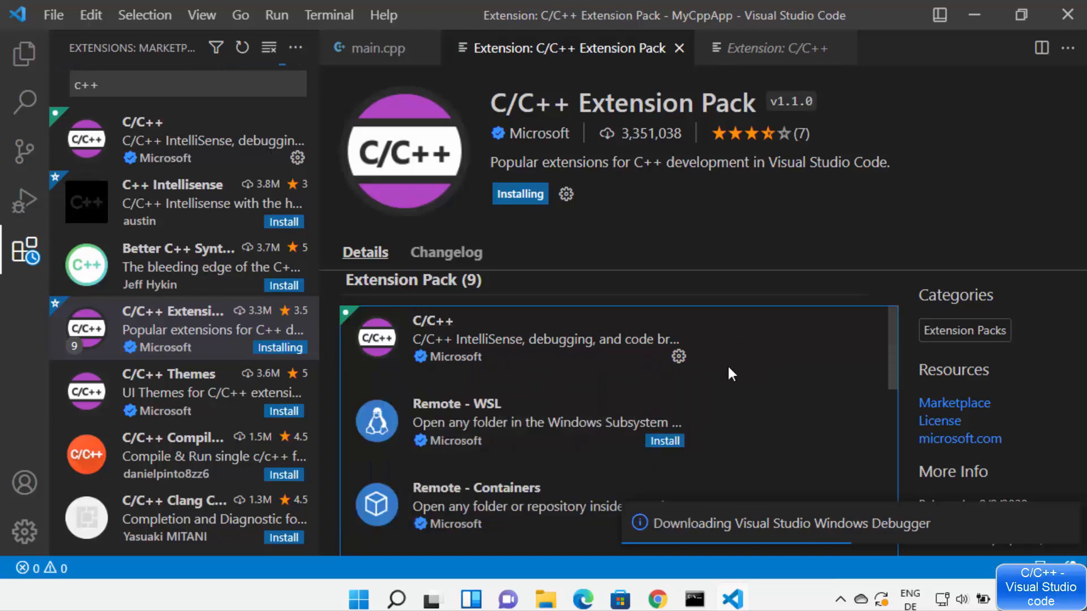
{"action": "scroll", "coordinate": [721, 354], "scroll_direction": "down", "scroll_amount": 2}
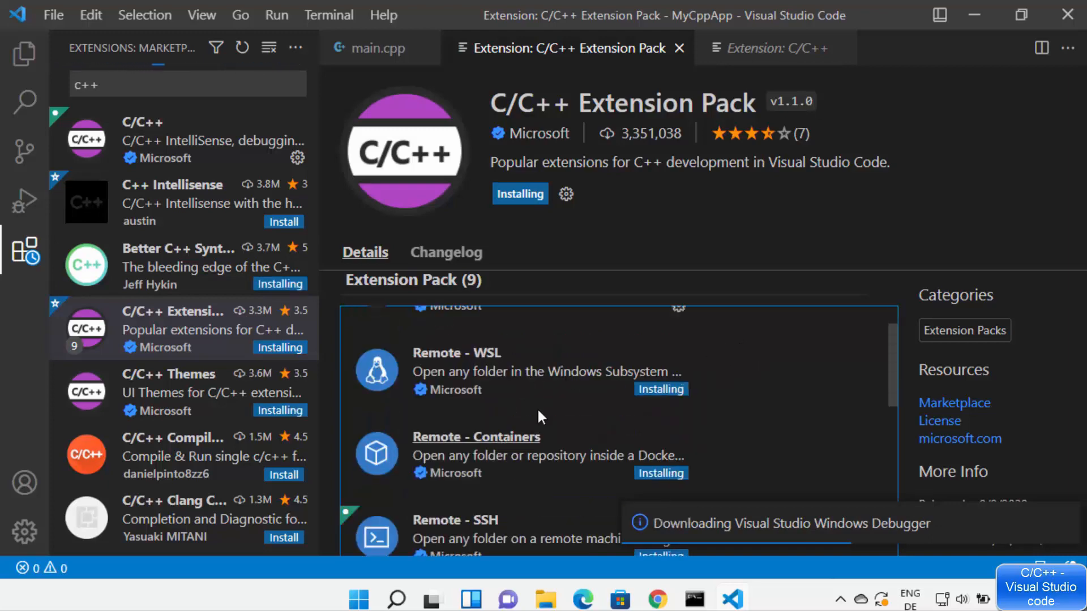
{"action": "scroll", "coordinate": [537, 410], "scroll_direction": "down", "scroll_amount": 1}
{"action": "scroll", "coordinate": [537, 420], "scroll_direction": "down", "scroll_amount": 1}
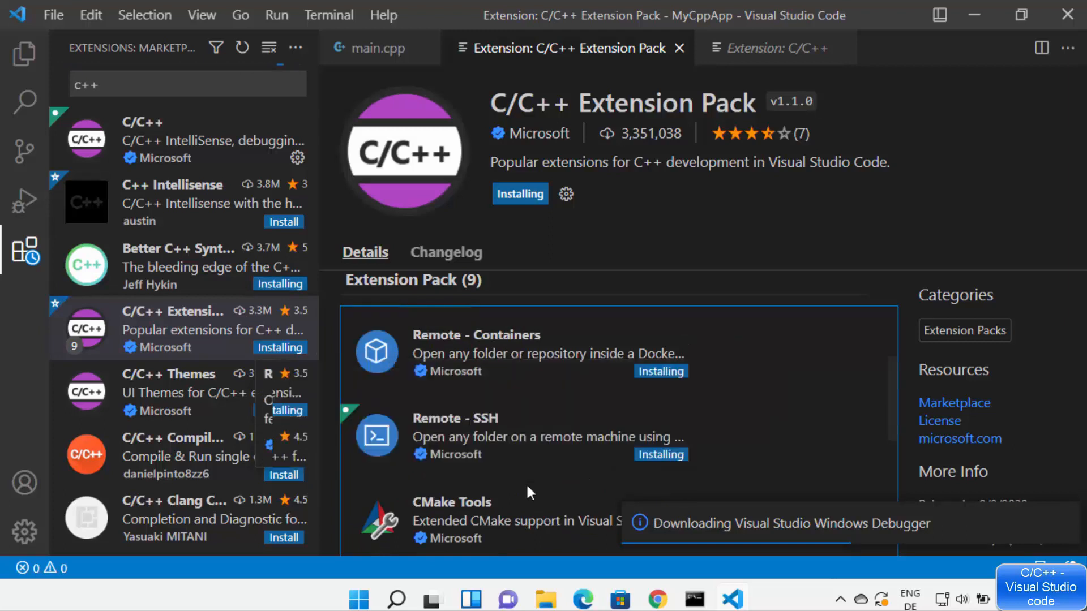
{"action": "scroll", "coordinate": [532, 482], "scroll_direction": "down", "scroll_amount": 1}
{"action": "mouse_move", "coordinate": [559, 384]}
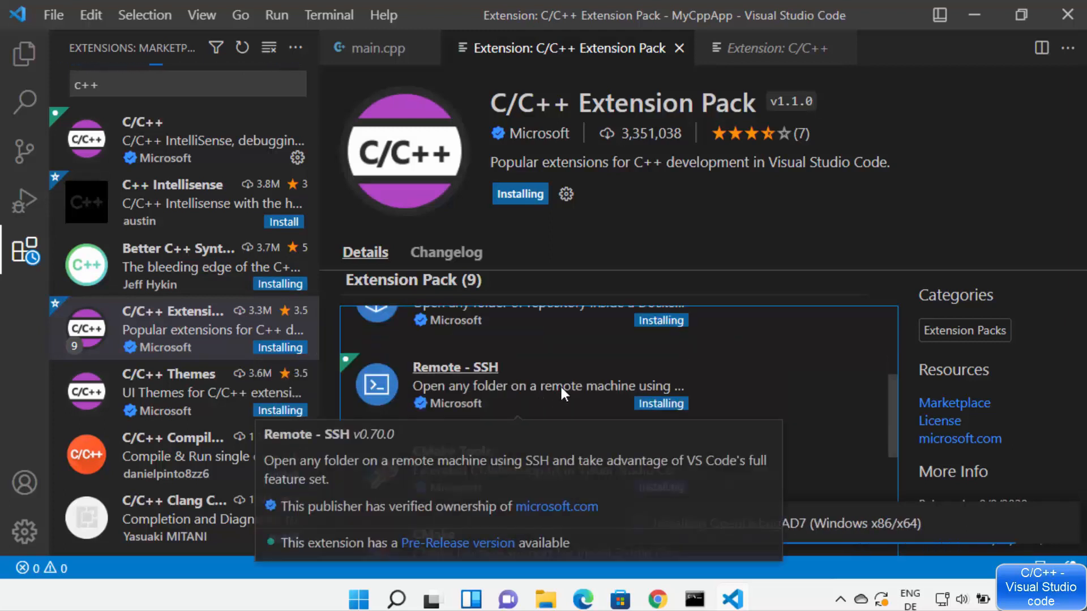
{"action": "scroll", "coordinate": [569, 363], "scroll_direction": "down", "scroll_amount": 1}
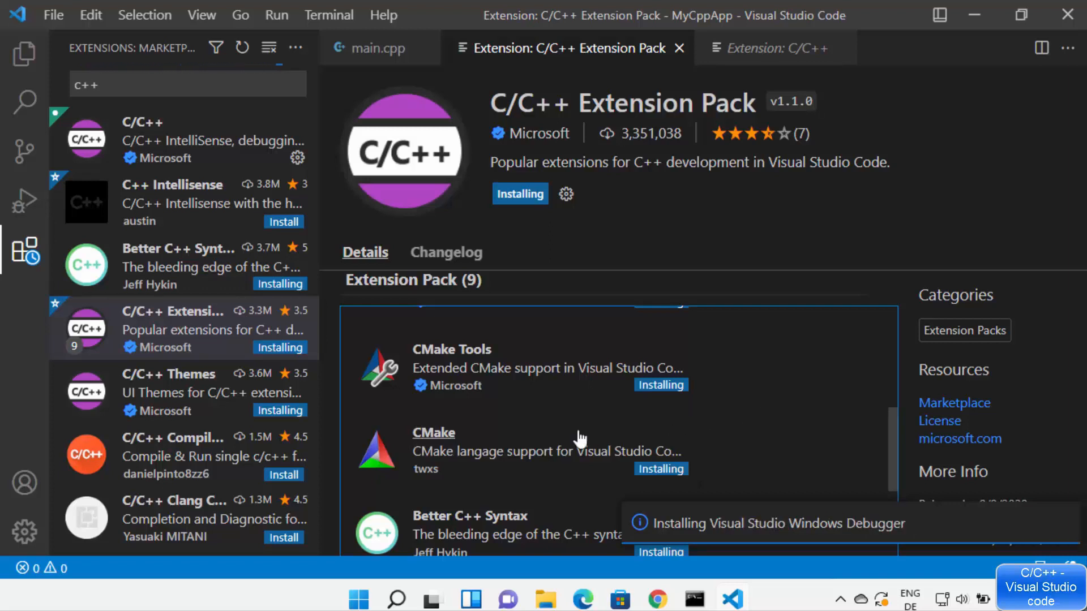
{"action": "mouse_move", "coordinate": [542, 433]}
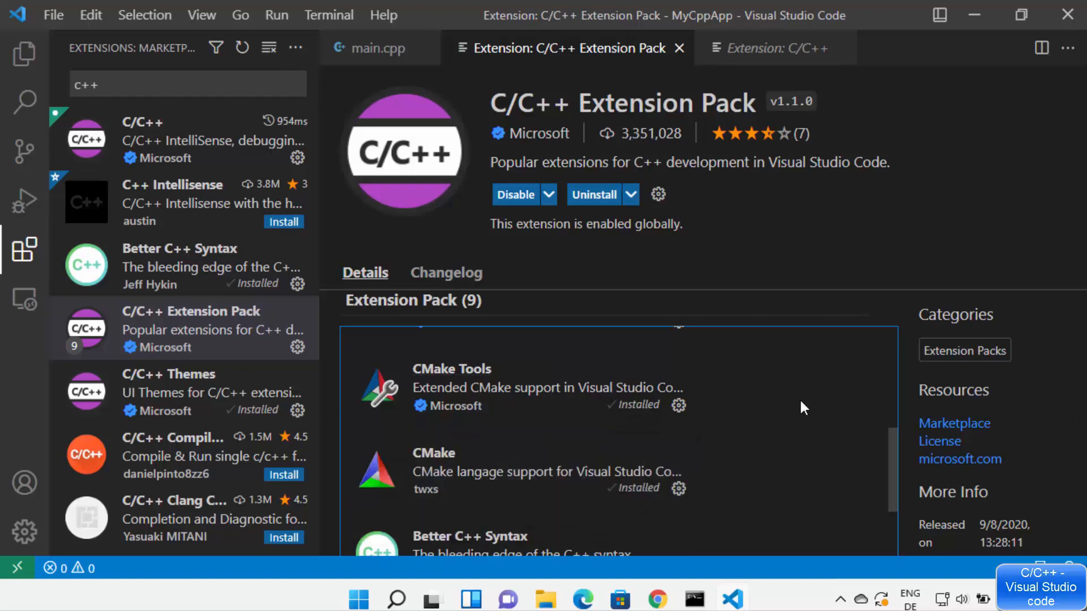
{"action": "scroll", "coordinate": [643, 360], "scroll_direction": "up", "scroll_amount": 2}
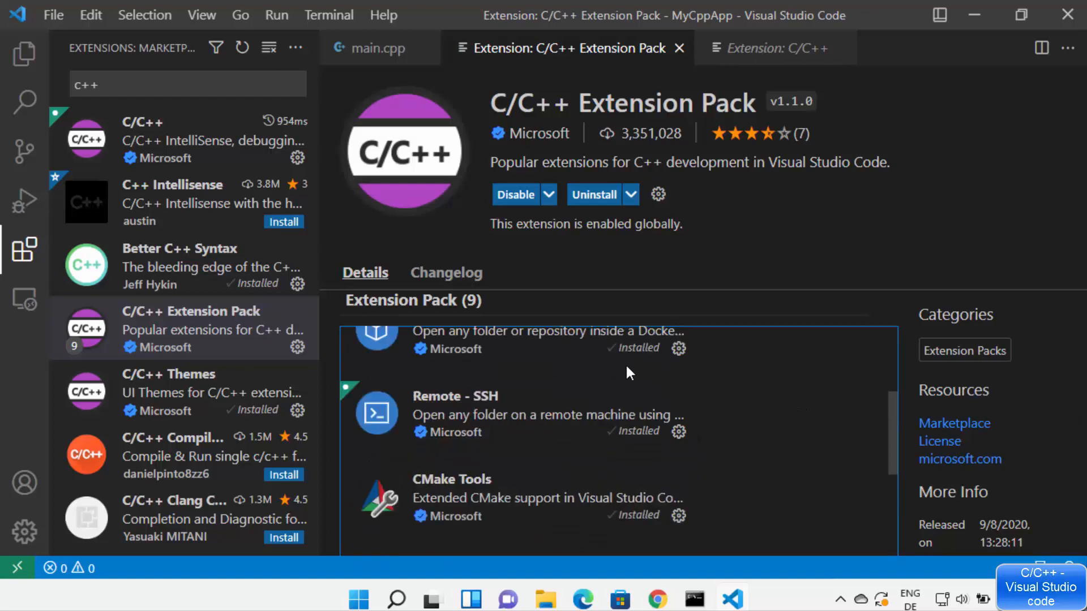
{"action": "scroll", "coordinate": [627, 372], "scroll_direction": "down", "scroll_amount": 4}
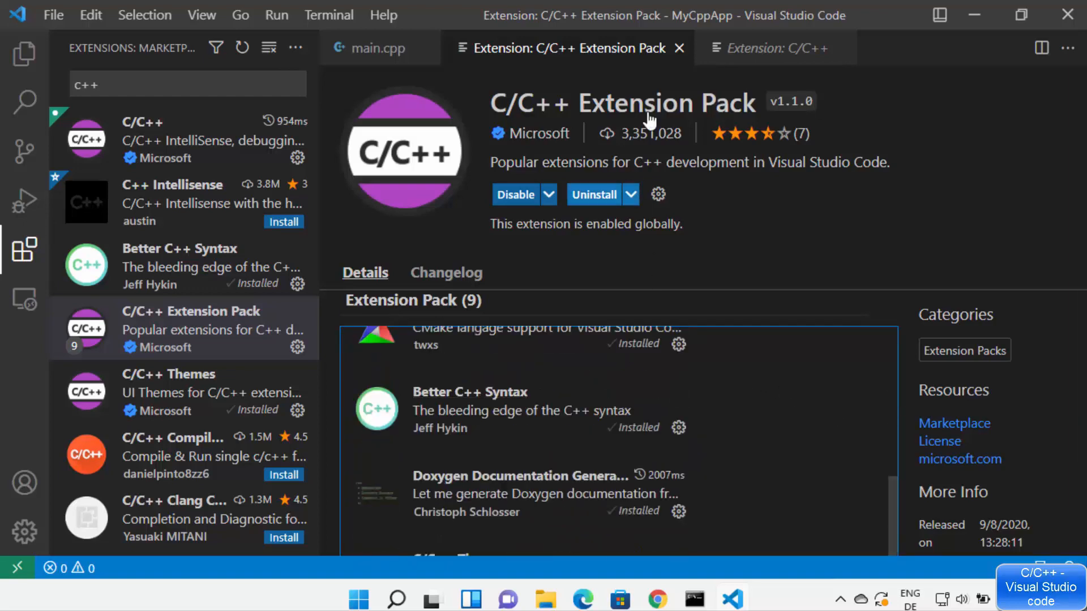
{"action": "scroll", "coordinate": [668, 362], "scroll_direction": "down", "scroll_amount": 1}
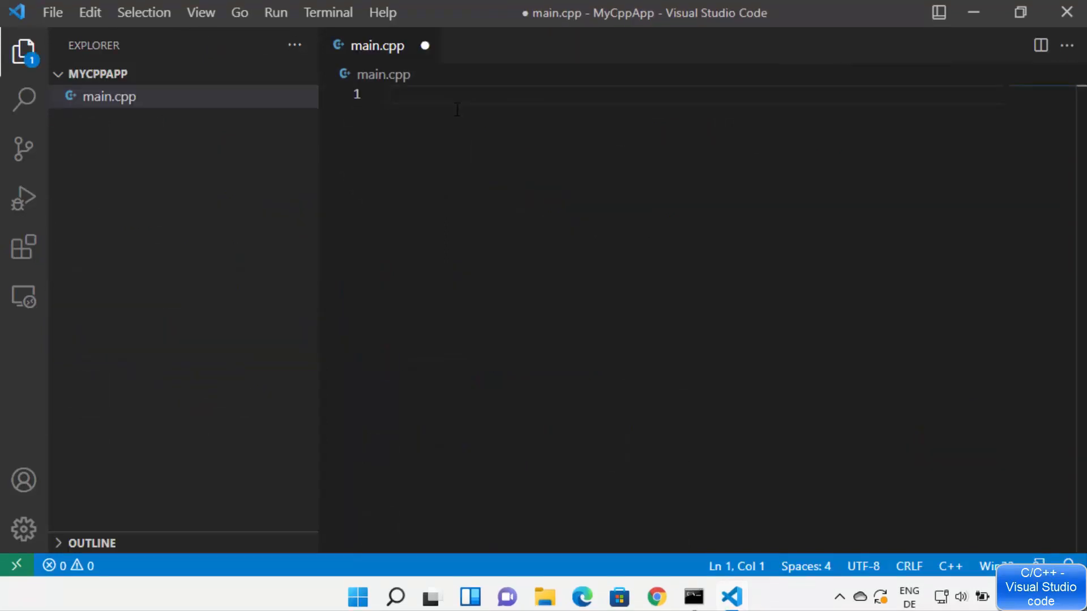
- Add an #include <iostream> directive on the first line of main.cpp, using the code completion suggestions
{"action": "type", "text": "#in"}
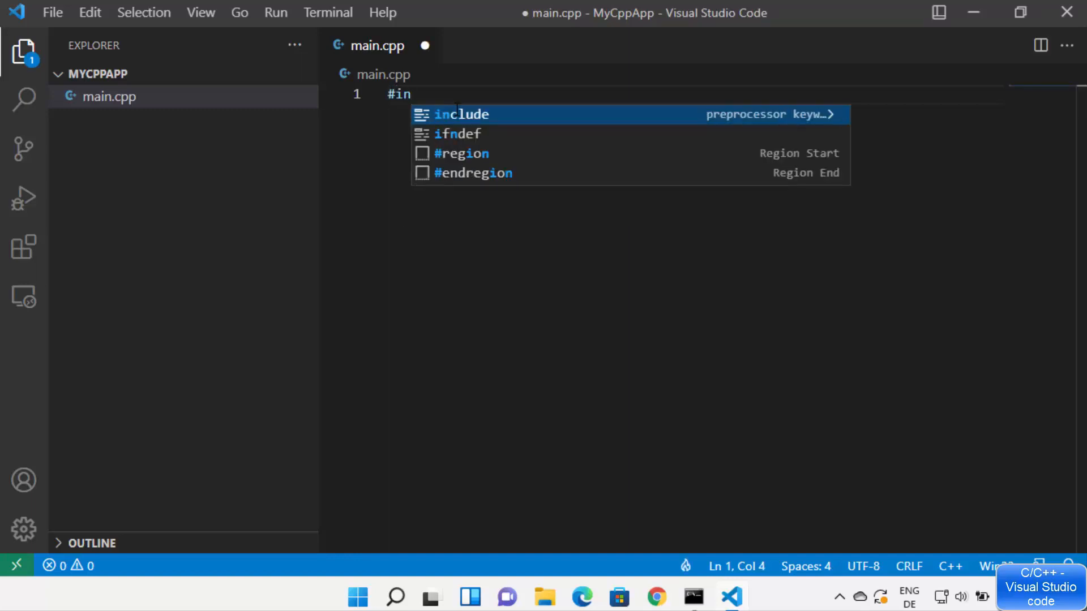
{"action": "key", "text": "Return"}
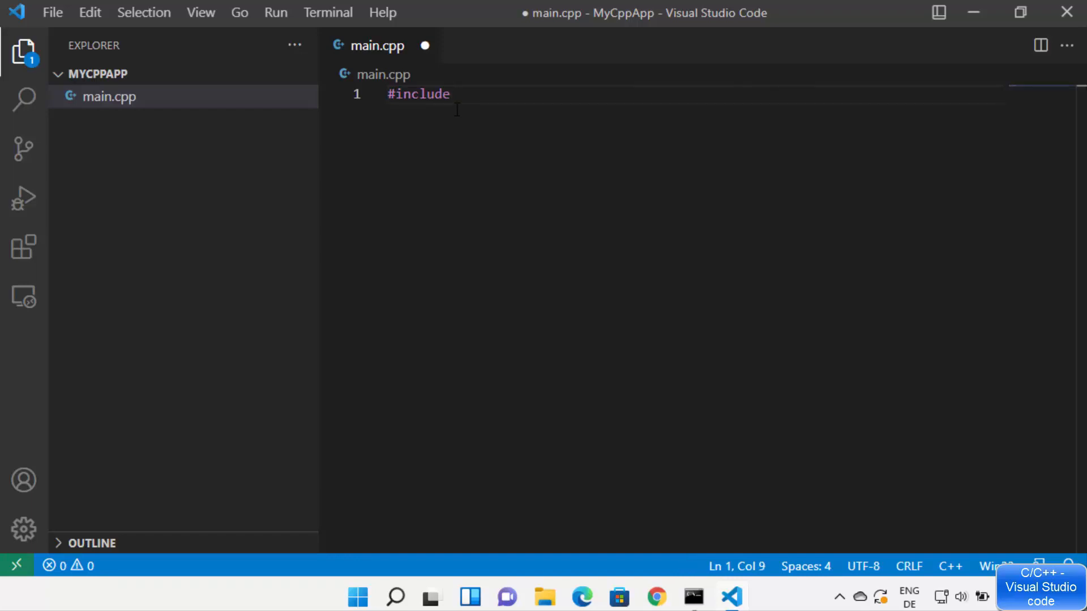
{"action": "type", "text": "<"}
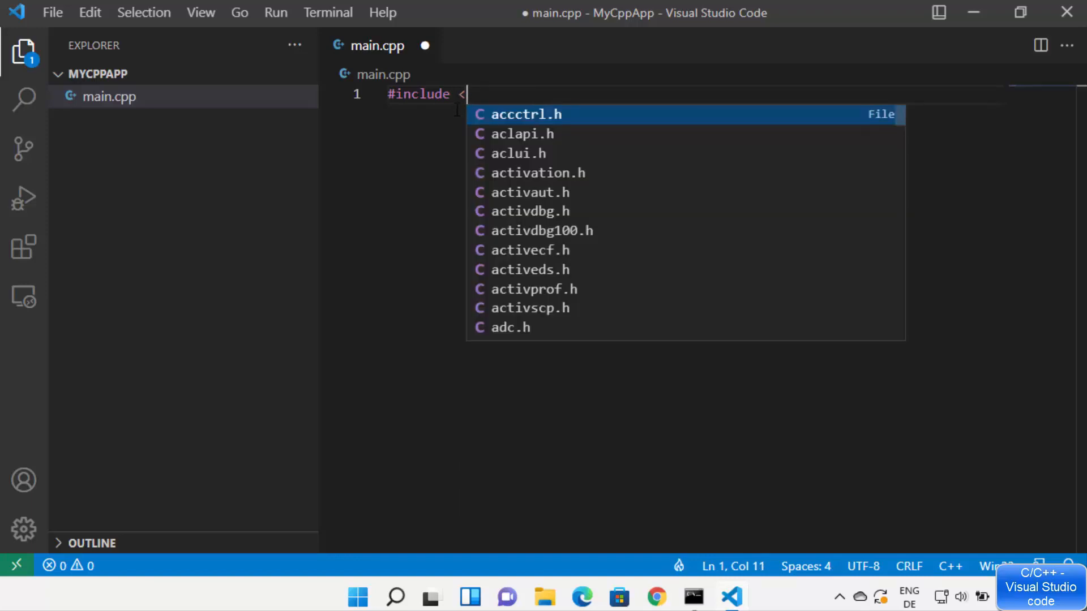
{"action": "type", "text": "io"}
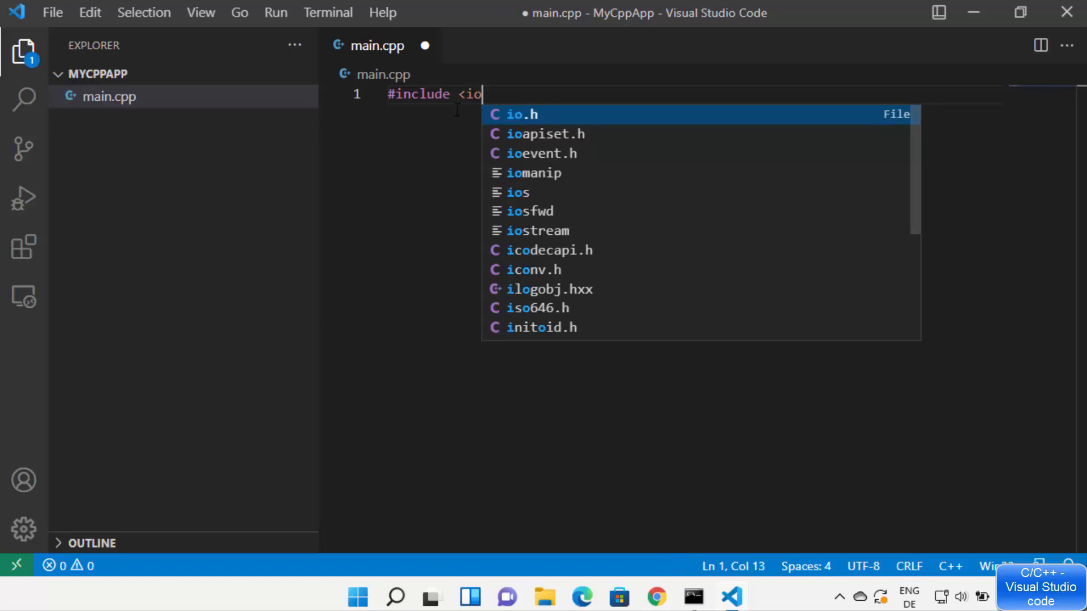
{"action": "key", "text": "Down"}
{"action": "key", "text": "Down"}
{"action": "key", "text": "Down"}
{"action": "key", "text": "Down"}
{"action": "key", "text": "Down"}
{"action": "key", "text": "Down"}
{"action": "key", "text": "Down"}
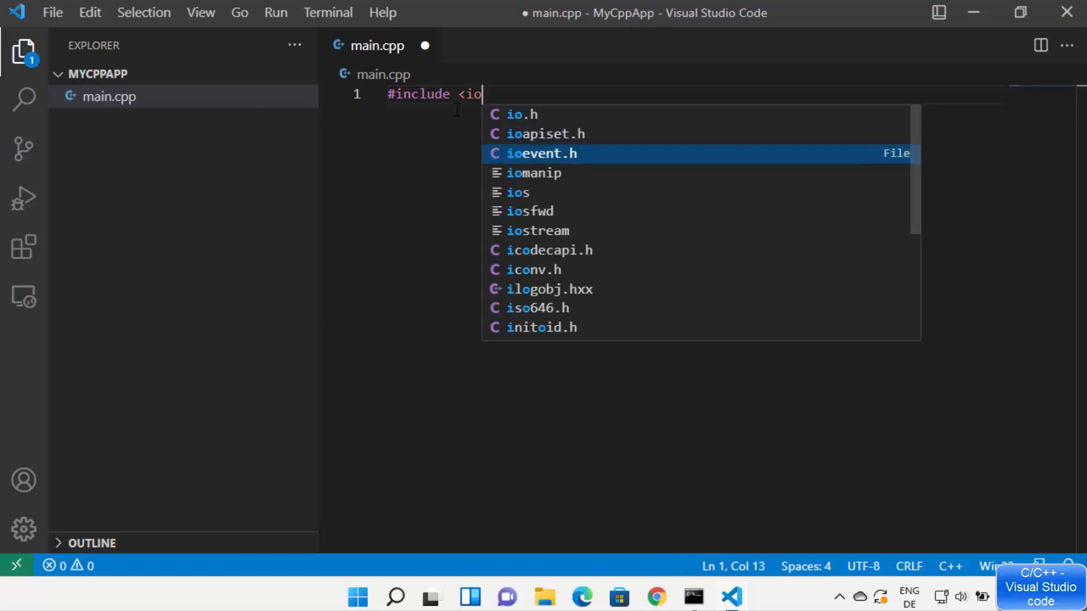
{"action": "key", "text": "Up"}
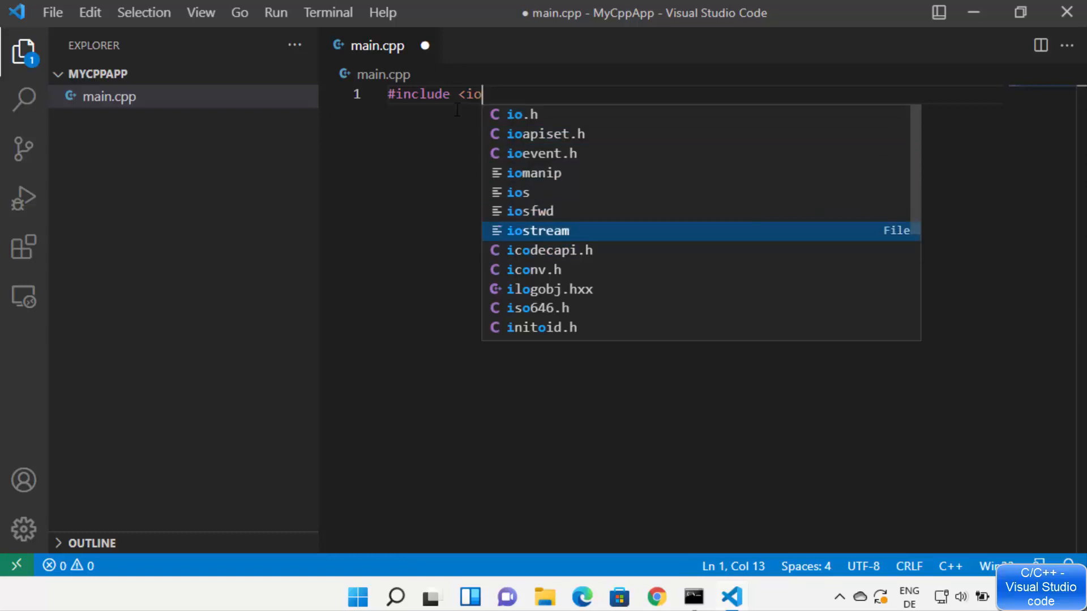
{"action": "key", "text": "Return"}
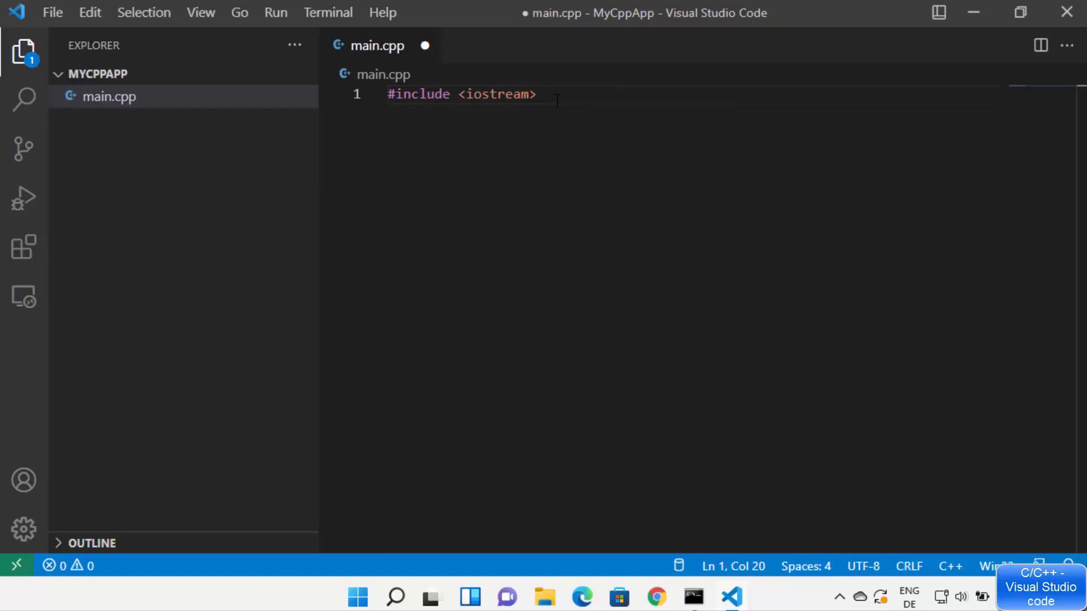
- Add an empty int main() function with braces, separated from the include by a blank line
{"action": "key", "text": "Return"}
{"action": "key", "text": "Return"}
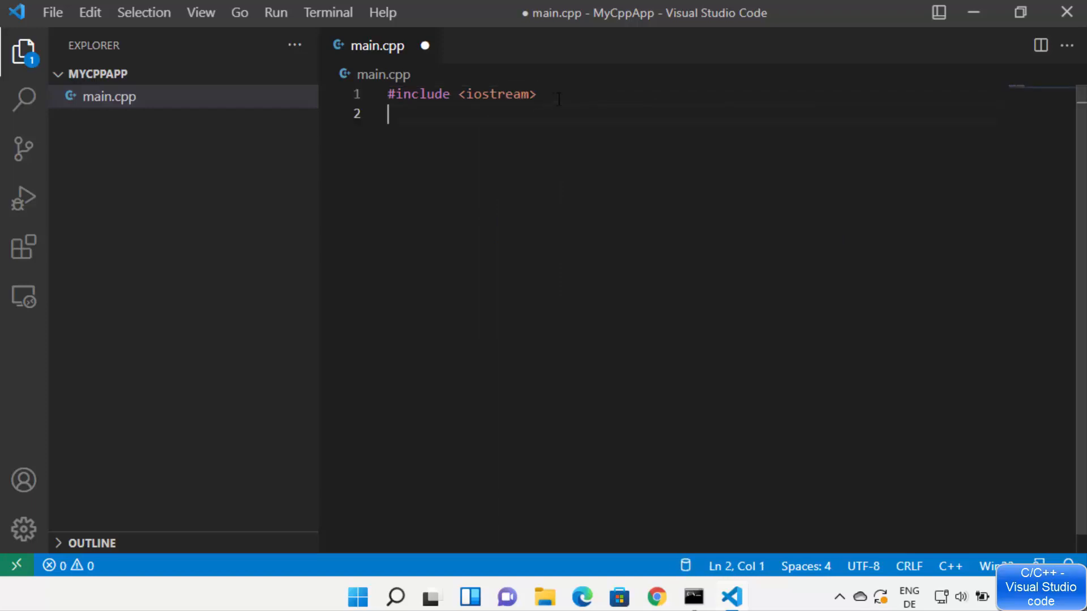
{"action": "type", "text": "in"}
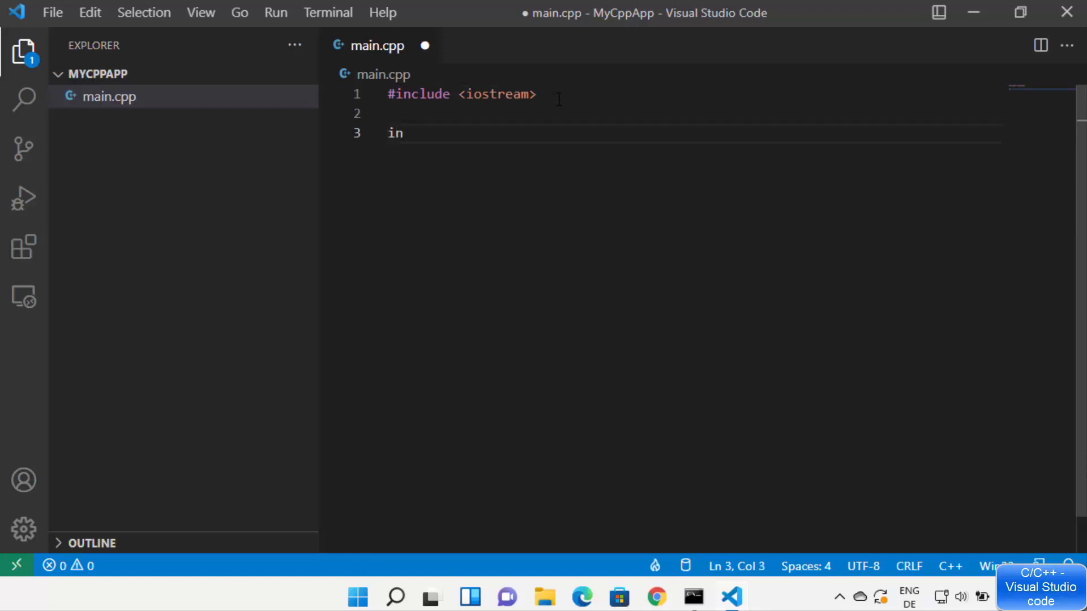
{"action": "type", "text": "t main() "}
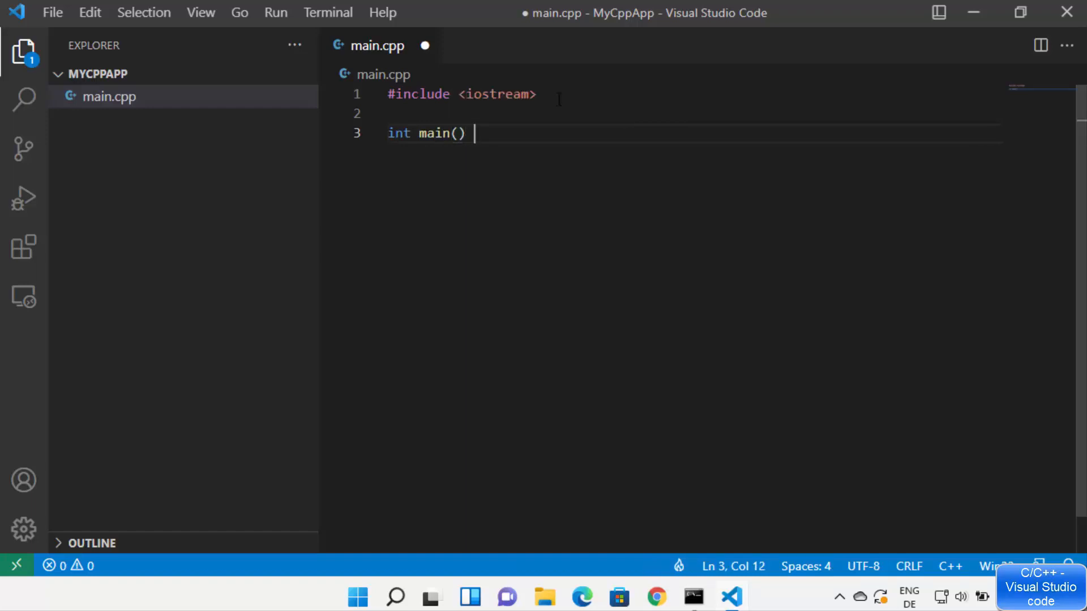
{"action": "type", "text": "{"}
{"action": "key", "text": "Return"}
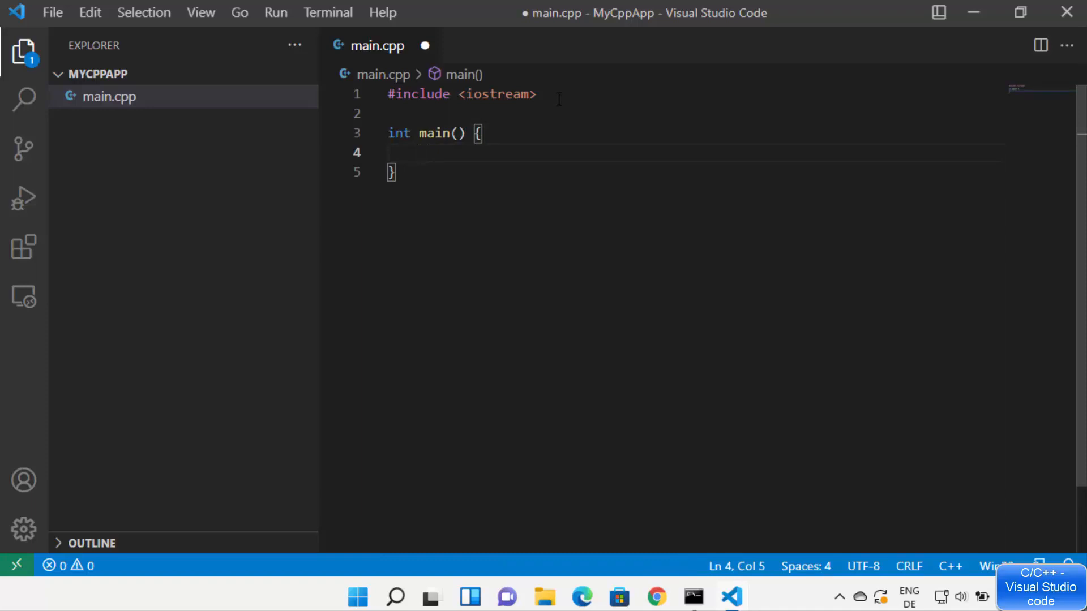
- Write std::cout << "Hello World" << std::endl; inside main() and save main.cpp
{"action": "type", "text": "st"}
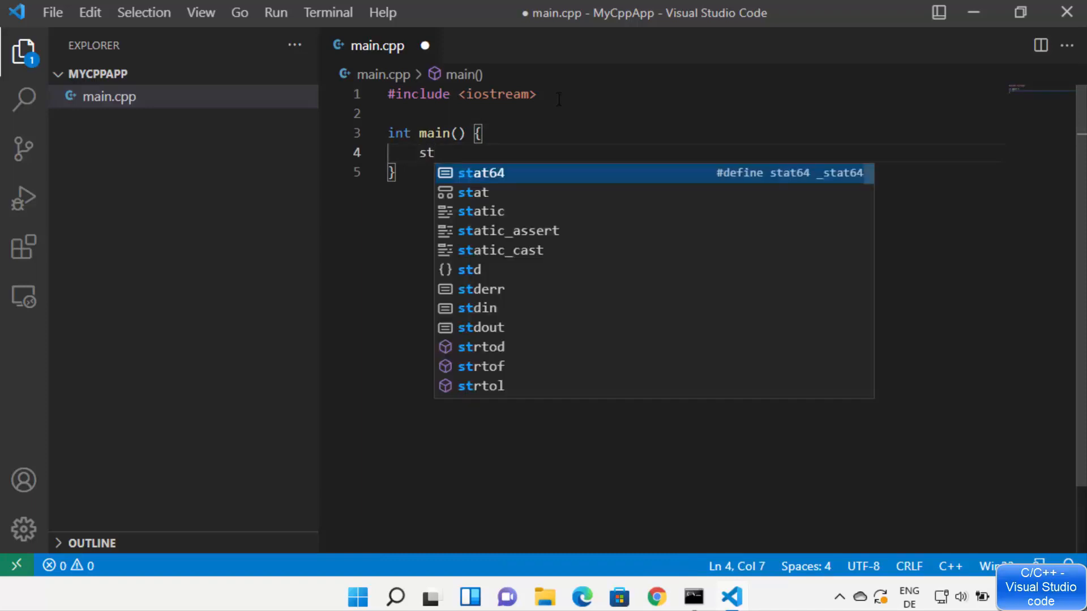
{"action": "type", "text": "d::"}
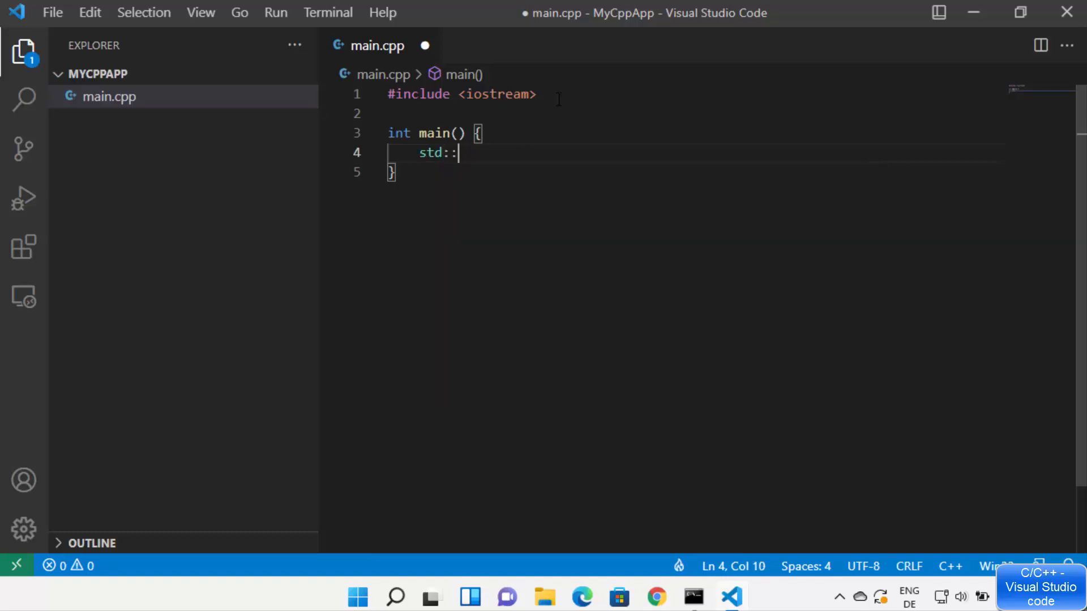
{"action": "type", "text": "c"}
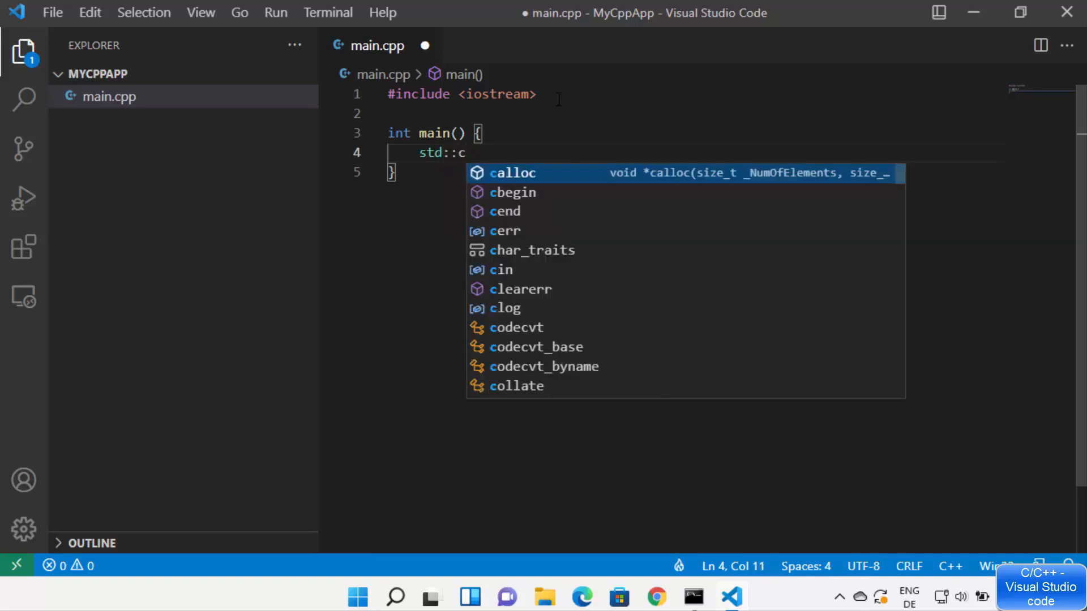
{"action": "type", "text": "out << "}
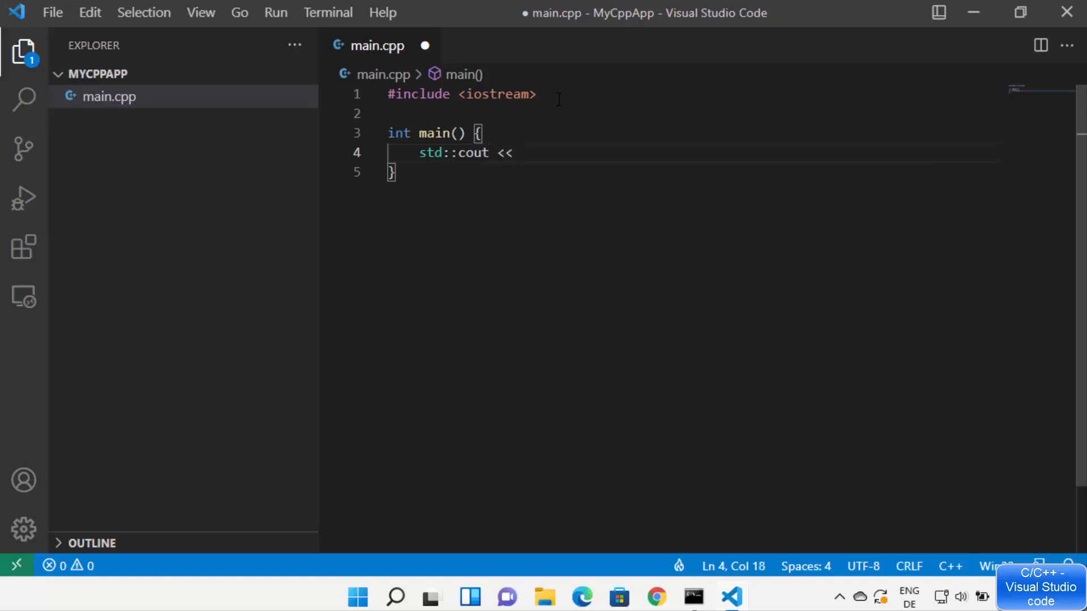
{"action": "type", "text": "\"Hello World\" << std::endl;"}
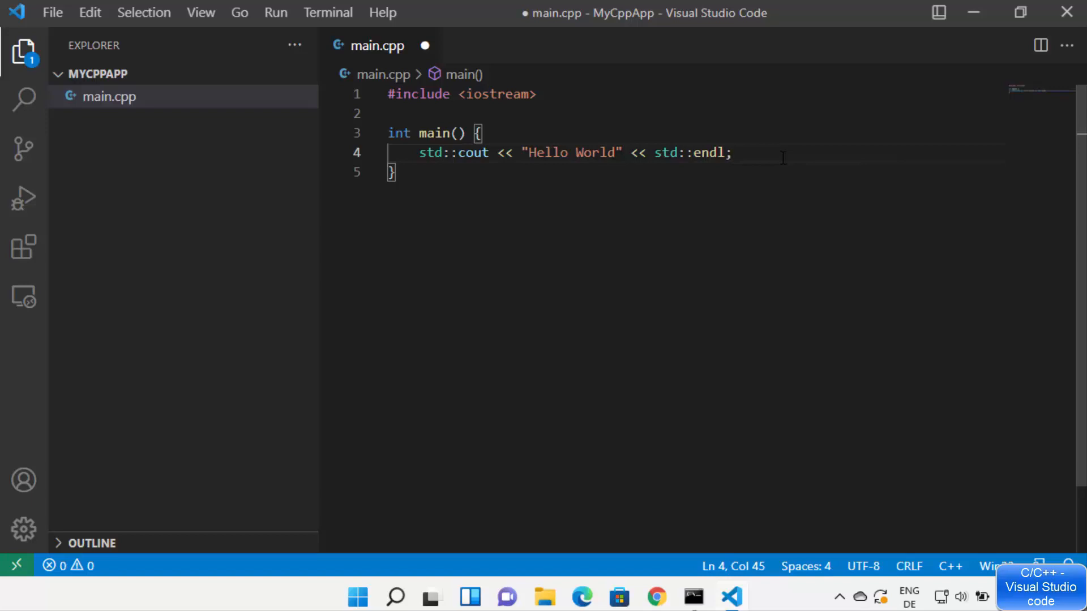
{"action": "key", "text": "ctrl+s"}
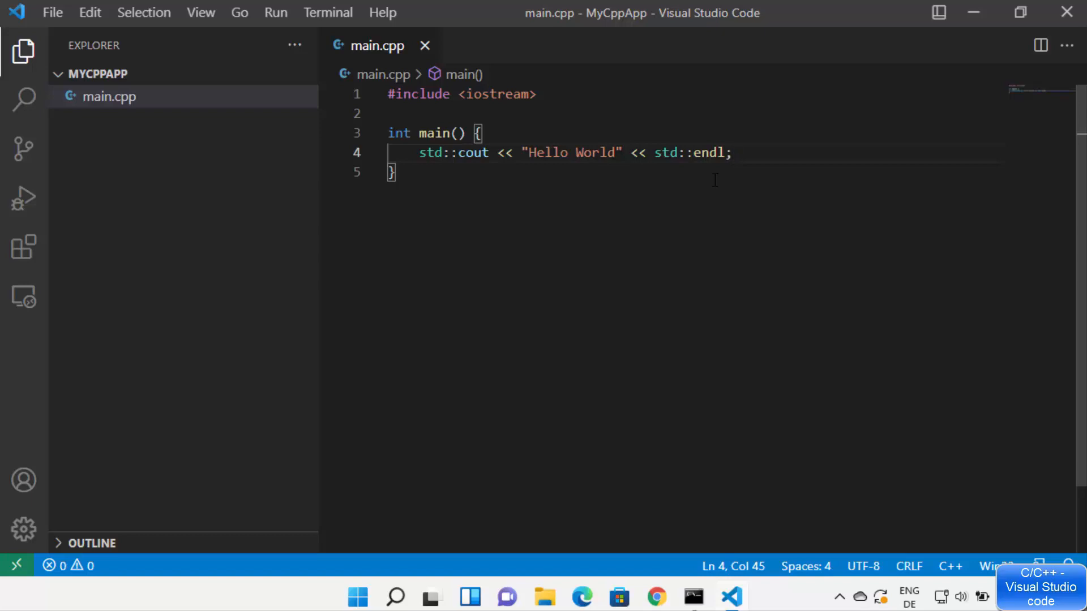
- Run the build task "C/C++: g++.exe build active file" for main.cpp and check the build result message
{"action": "left_click", "coordinate": [627, 348]}
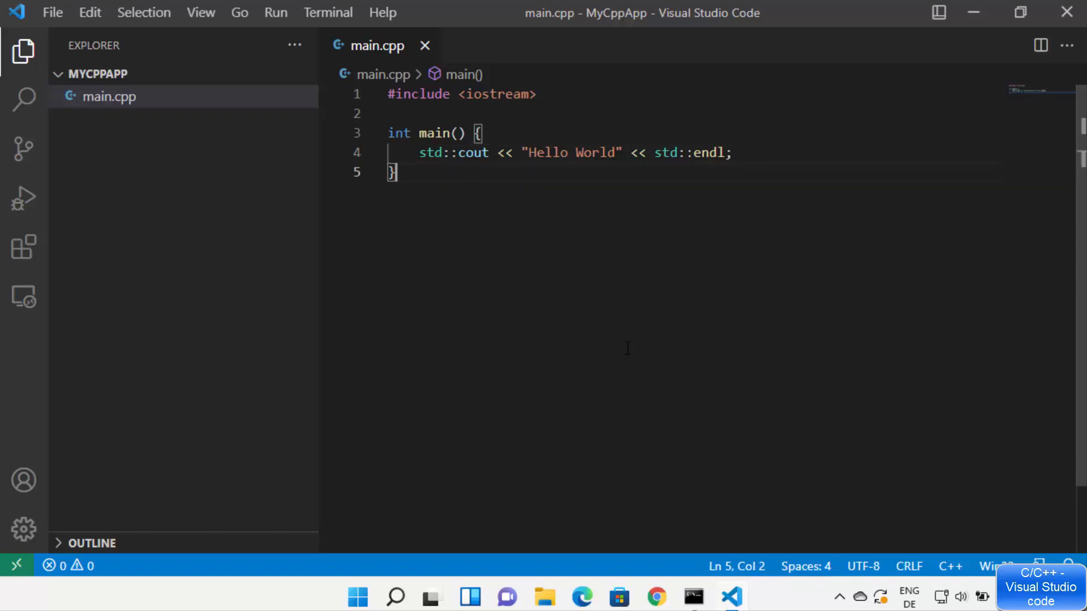
{"action": "left_click", "coordinate": [333, 19]}
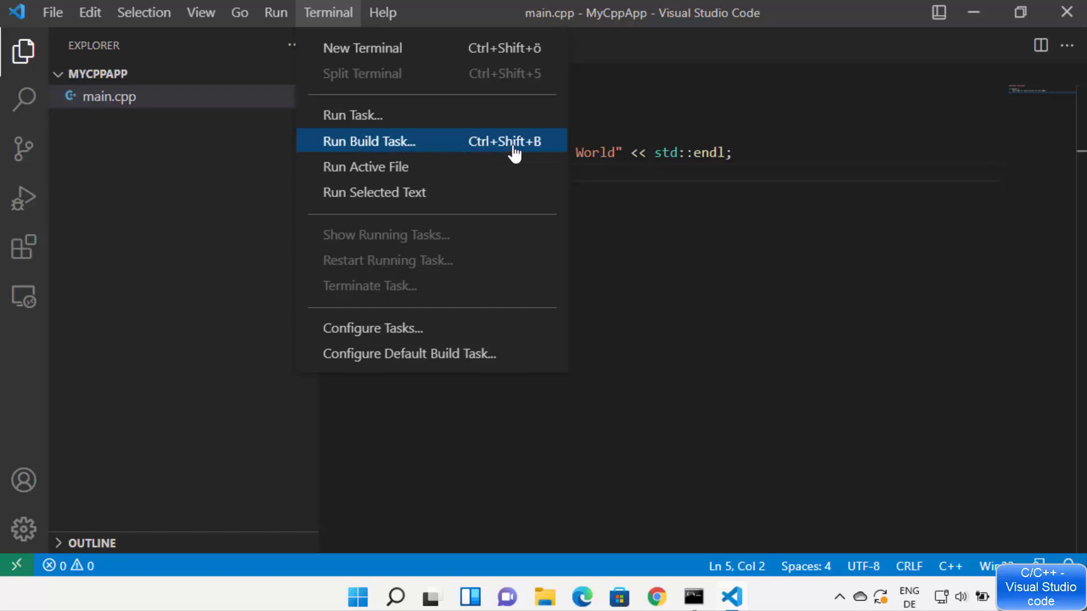
{"action": "left_click", "coordinate": [460, 149]}
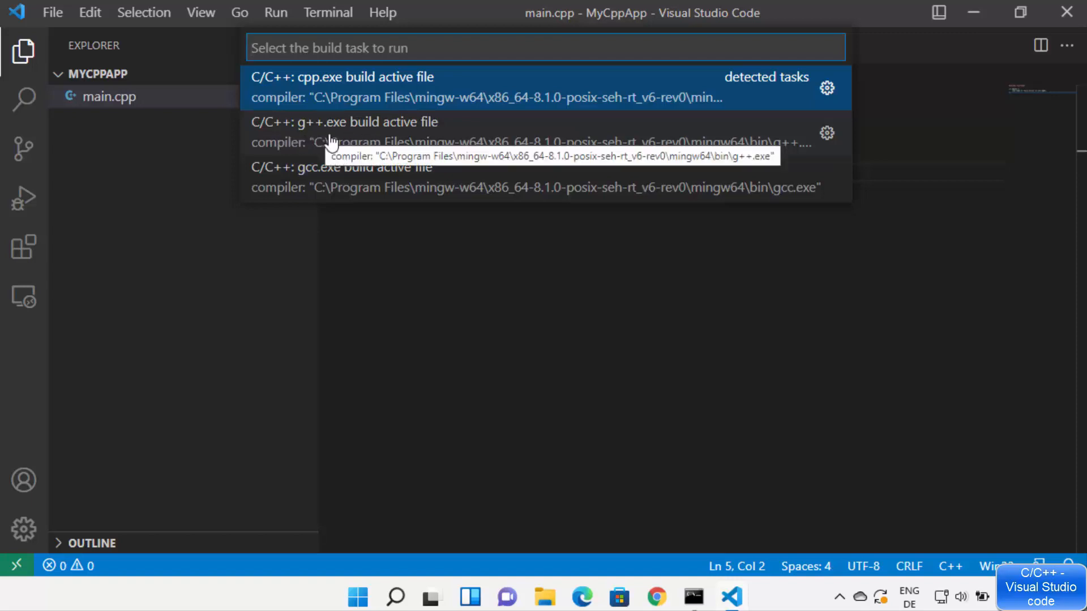
{"action": "left_click", "coordinate": [354, 142]}
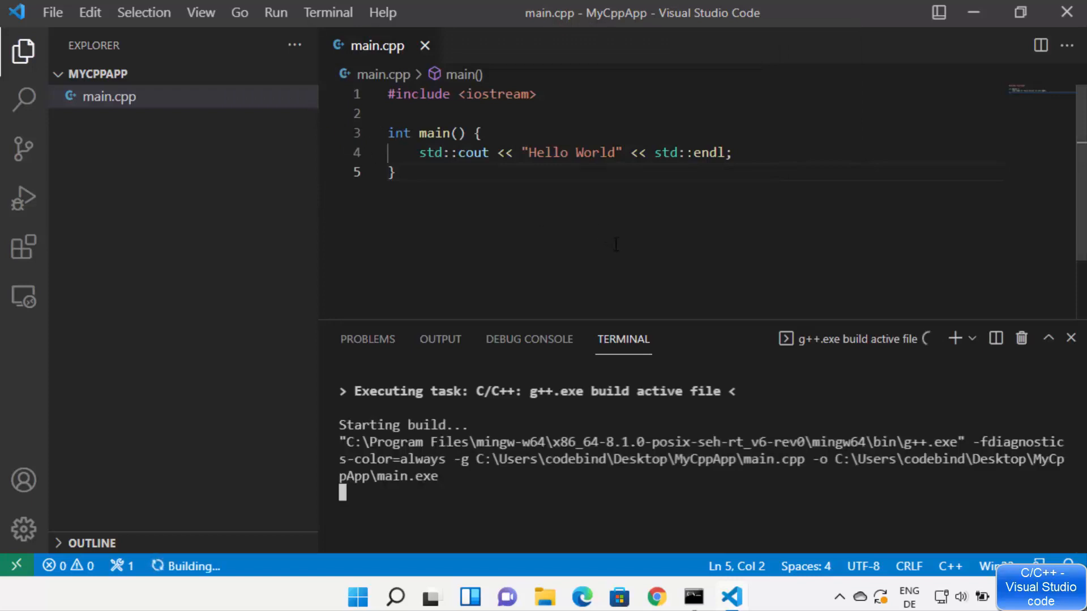
{"action": "left_click_drag", "start_coordinate": [546, 493], "coordinate": [339, 493]}
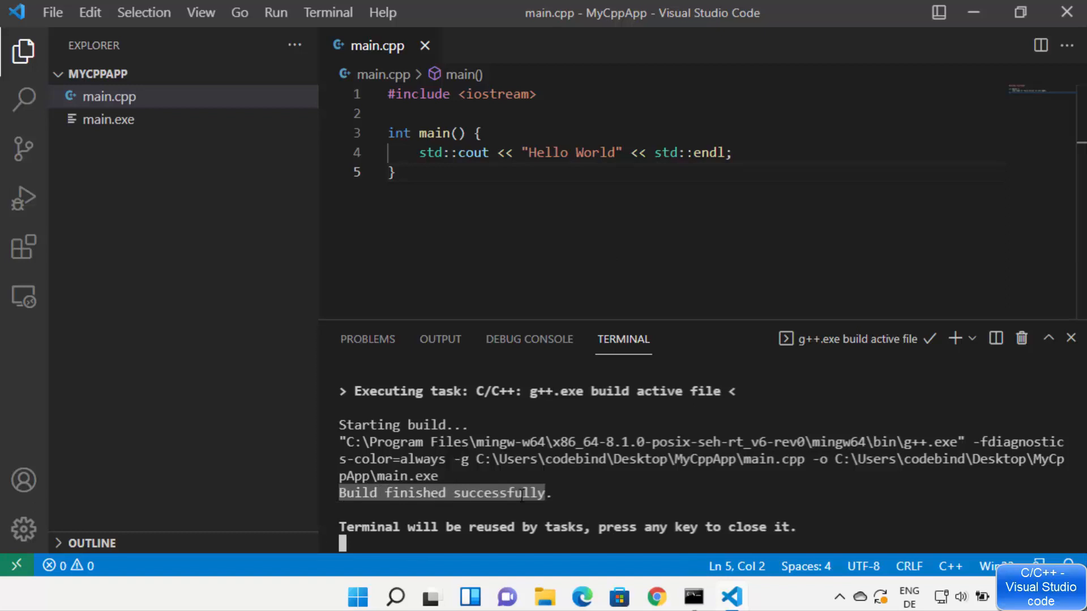
{"action": "left_click", "coordinate": [559, 493]}
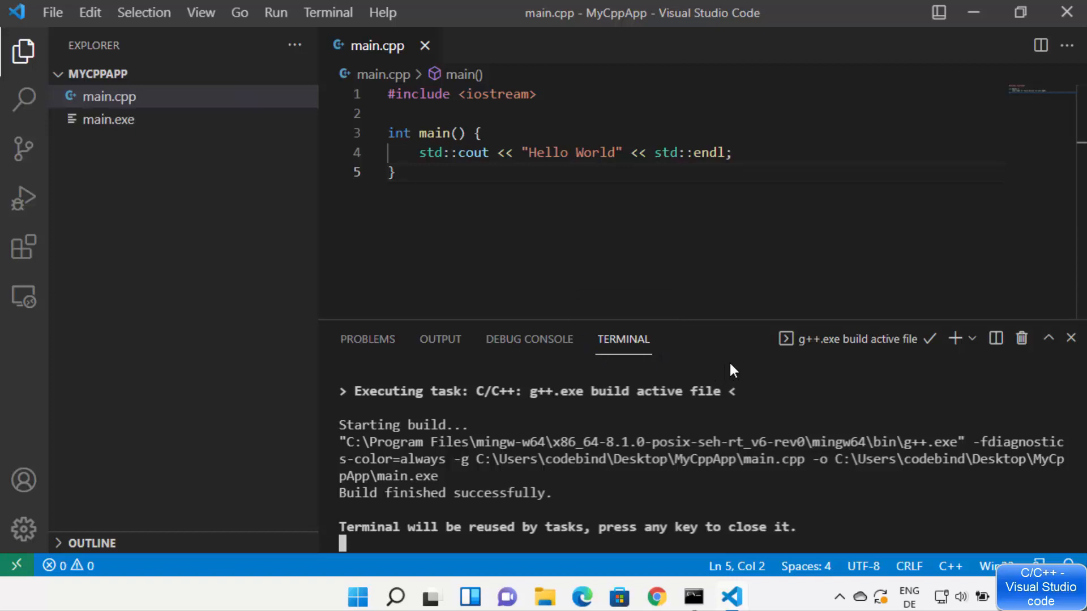
- Open a new PowerShell terminal in the project folder and widen the list of open terminals
{"action": "left_click", "coordinate": [328, 13]}
{"action": "left_click", "coordinate": [399, 113]}
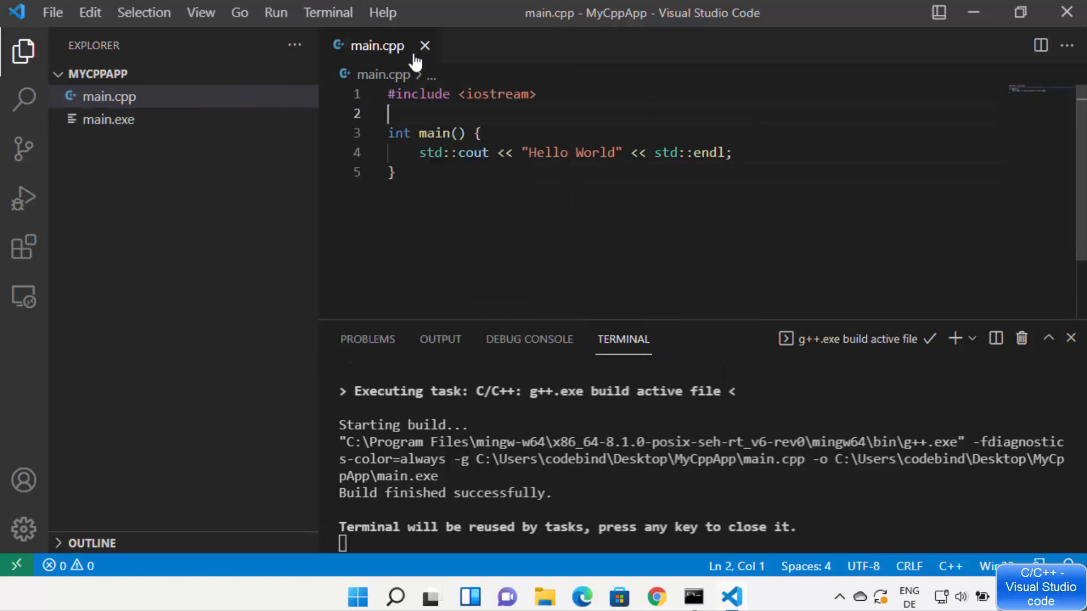
{"action": "left_click", "coordinate": [334, 11]}
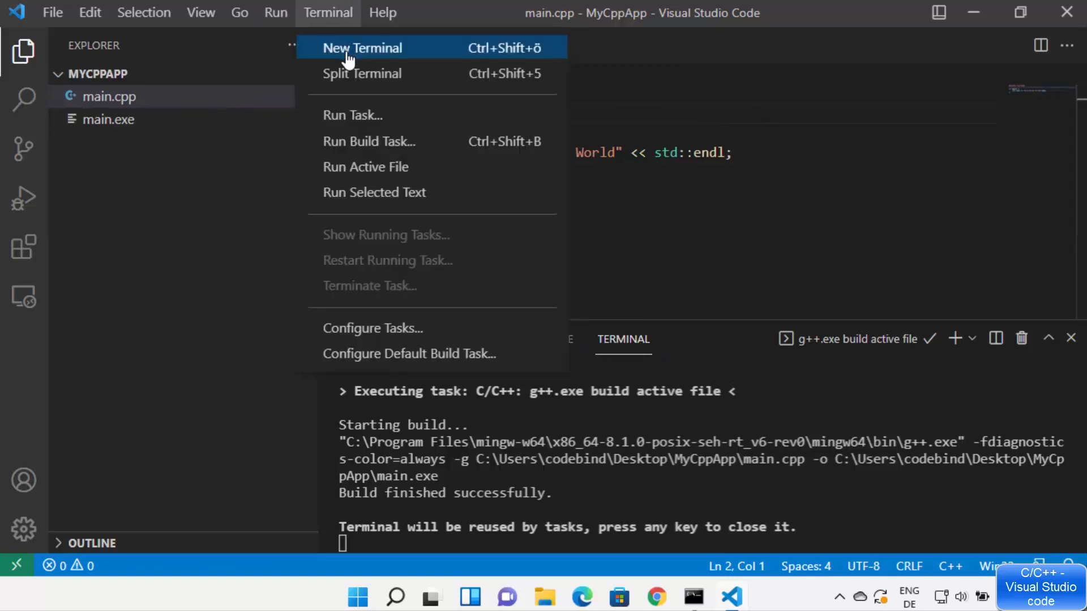
{"action": "left_click", "coordinate": [399, 56]}
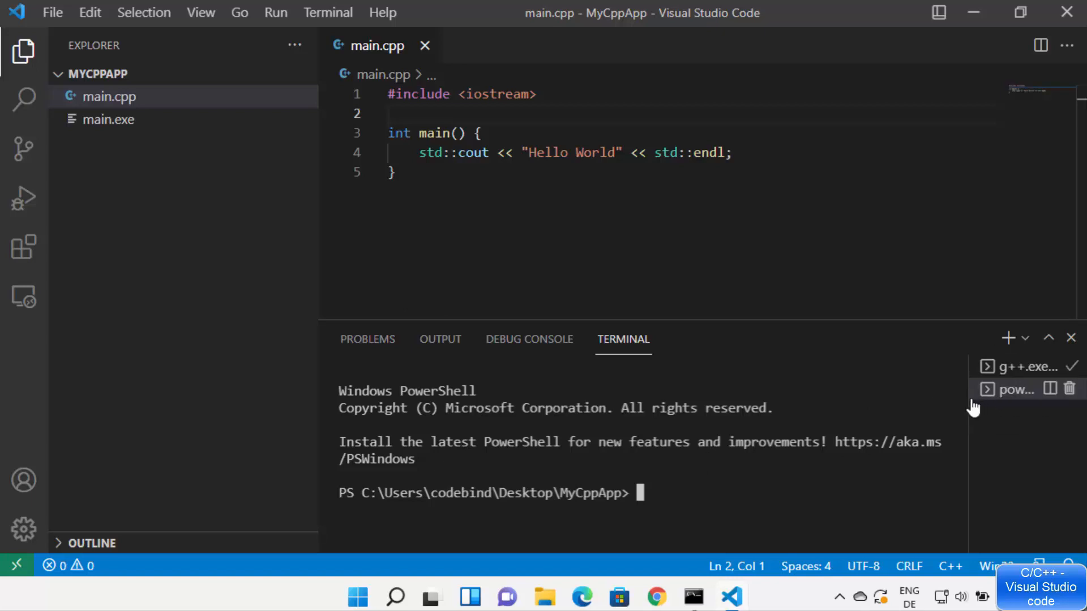
{"action": "left_click_drag", "start_coordinate": [966, 398], "coordinate": [878, 398]}
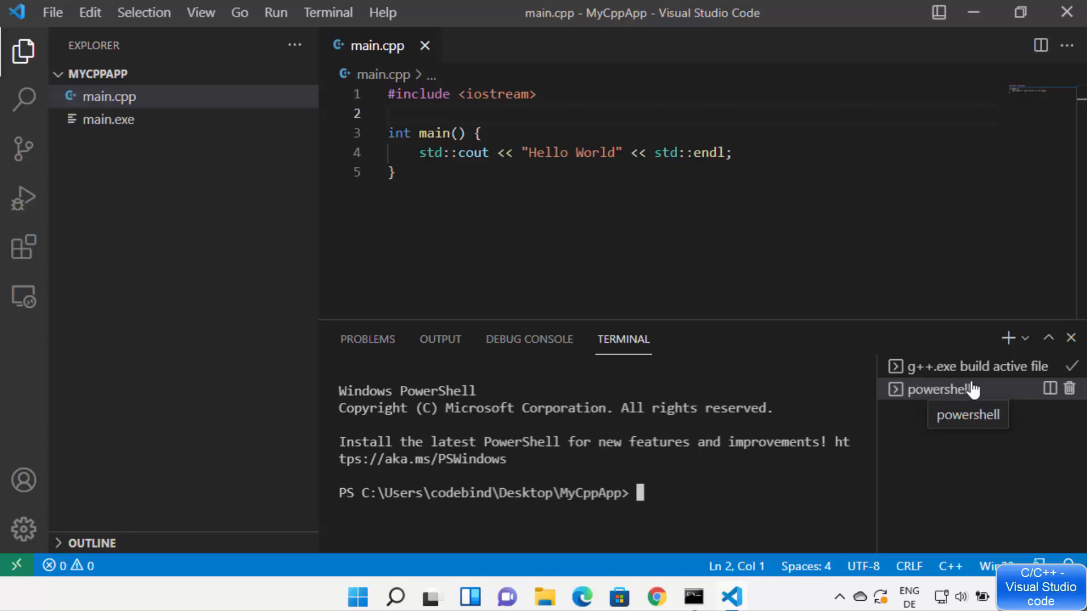
- Add a Command Prompt terminal, view the PowerShell terminal again and return to cmd
{"action": "left_click", "coordinate": [1025, 337]}
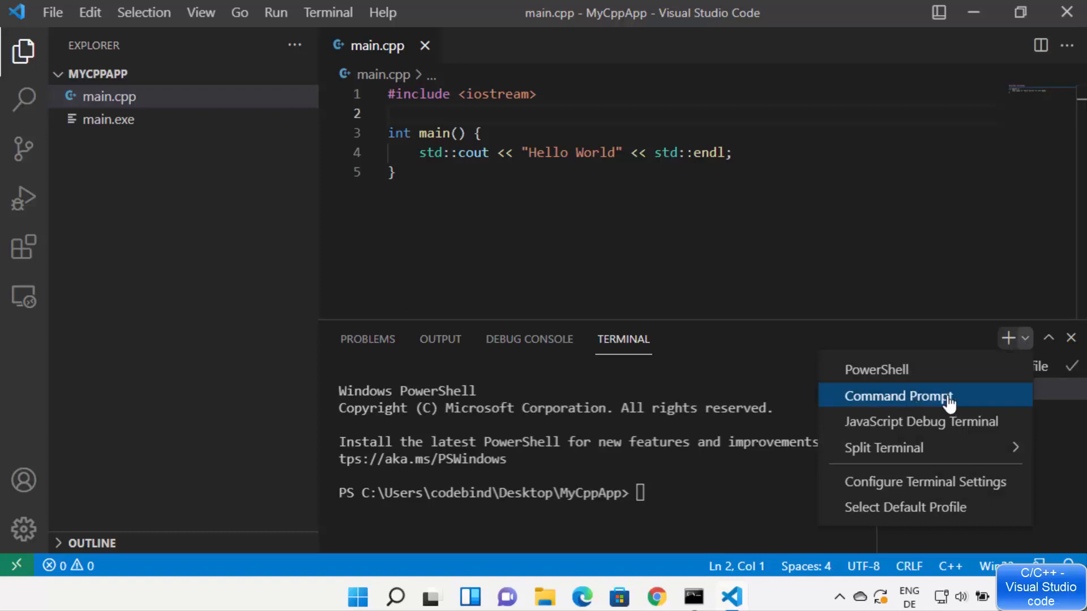
{"action": "left_click", "coordinate": [900, 398]}
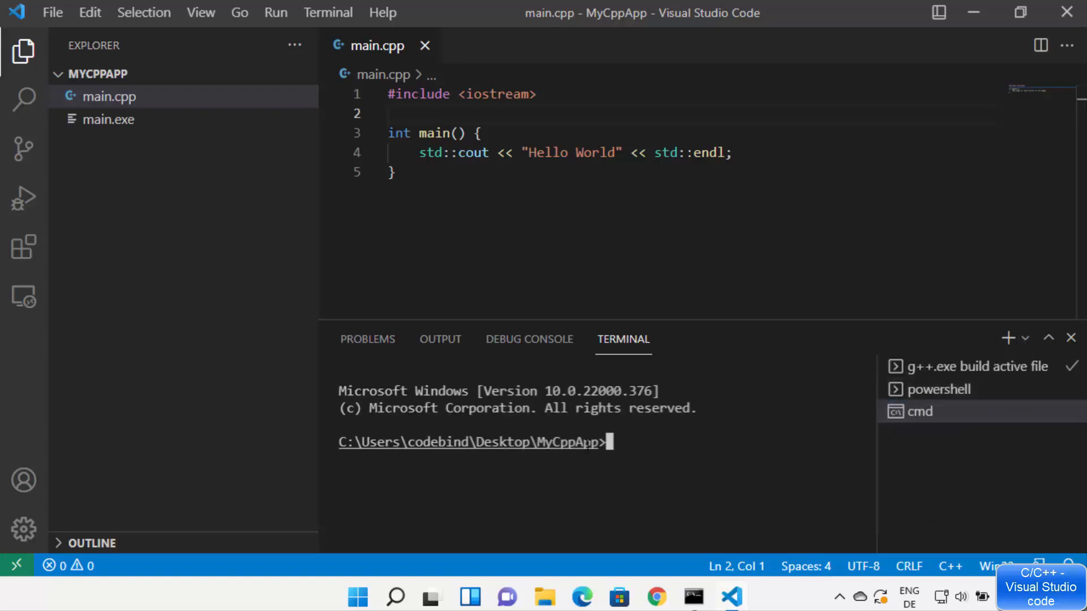
{"action": "left_click", "coordinate": [921, 396]}
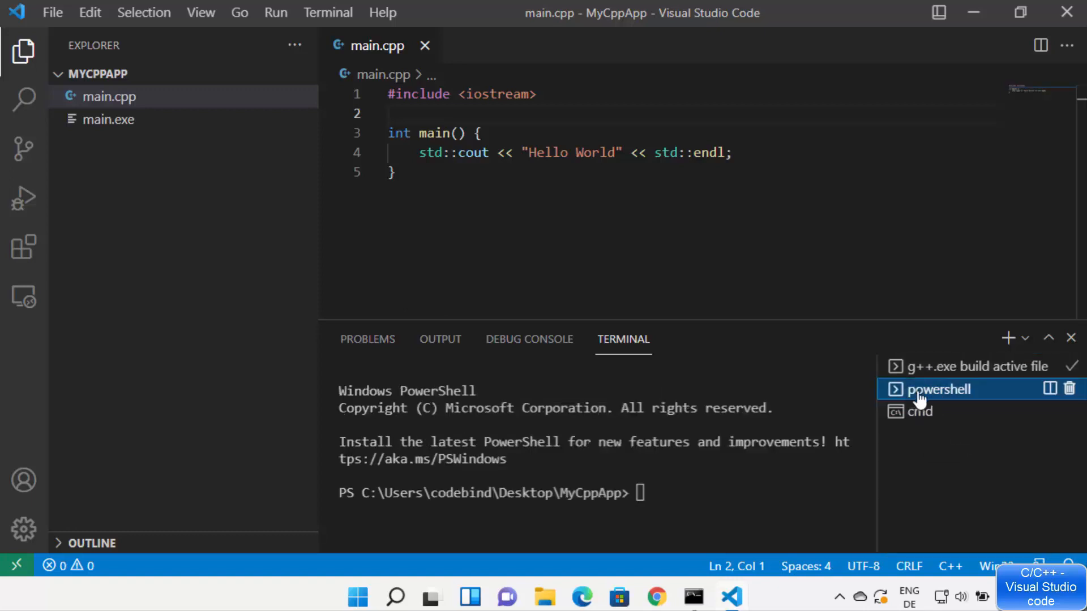
{"action": "left_click", "coordinate": [917, 415]}
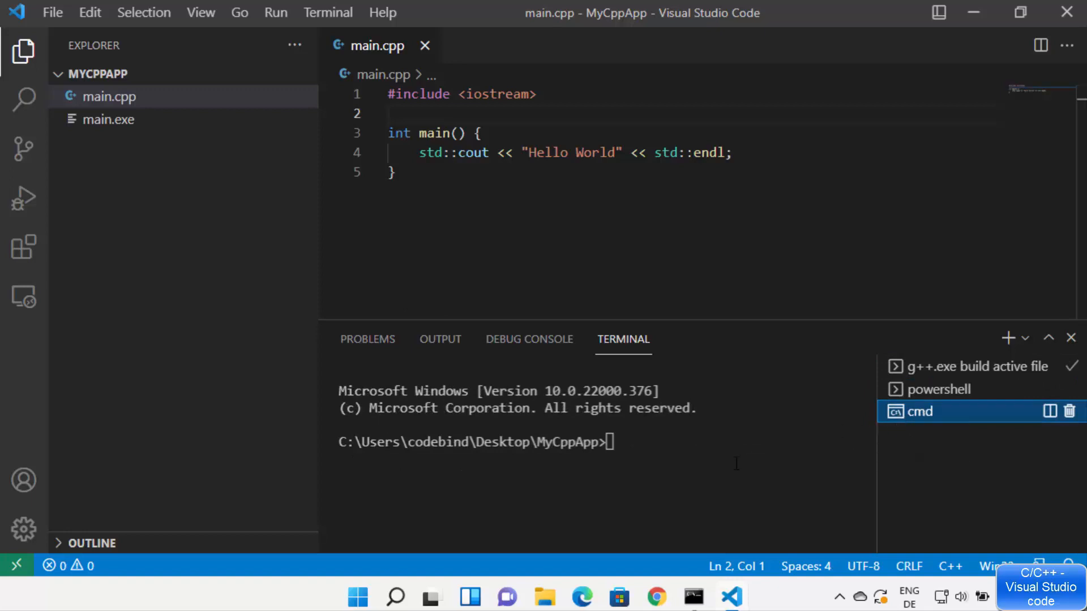
- Look up the Command Prompt and Windows PowerShell apps in the Windows search with "cmd" and "power", and return to the editor
{"action": "left_click", "coordinate": [394, 593]}
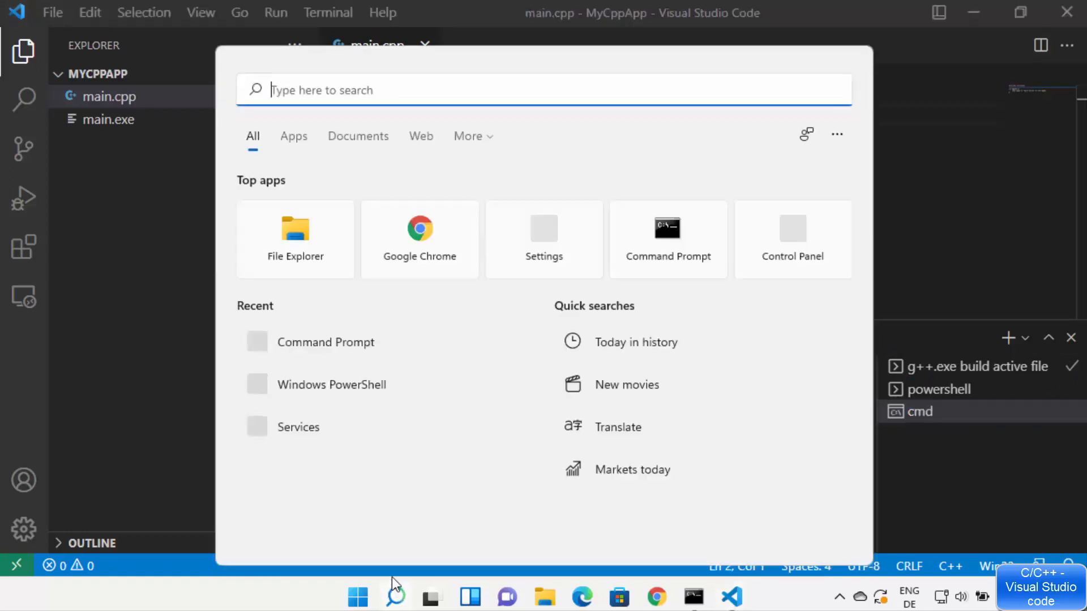
{"action": "type", "text": "cmd"}
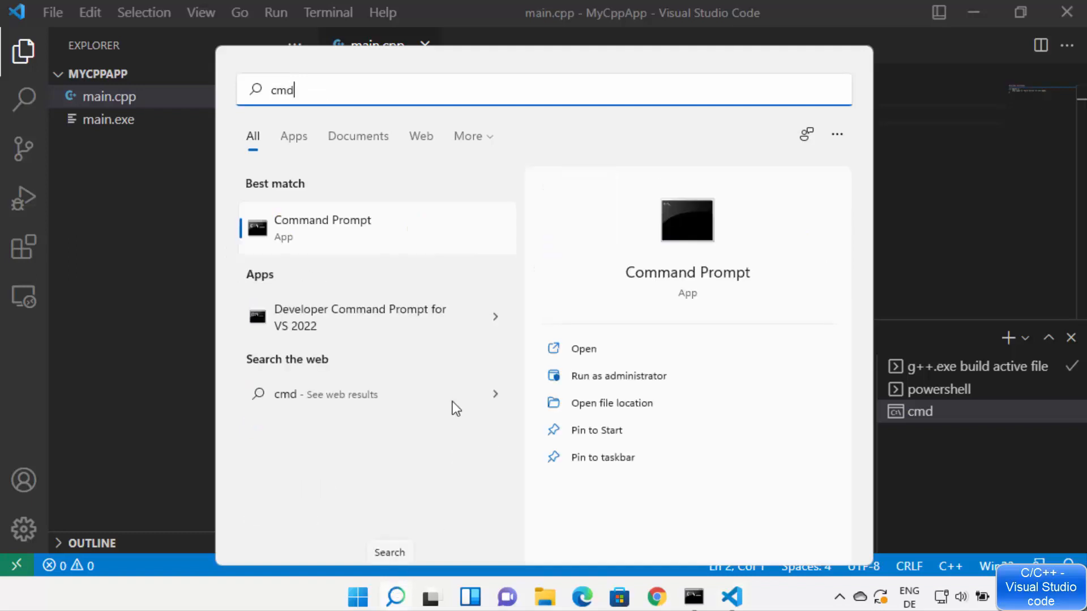
{"action": "key", "text": "BackSpace"}
{"action": "key", "text": "BackSpace"}
{"action": "key", "text": "BackSpace"}
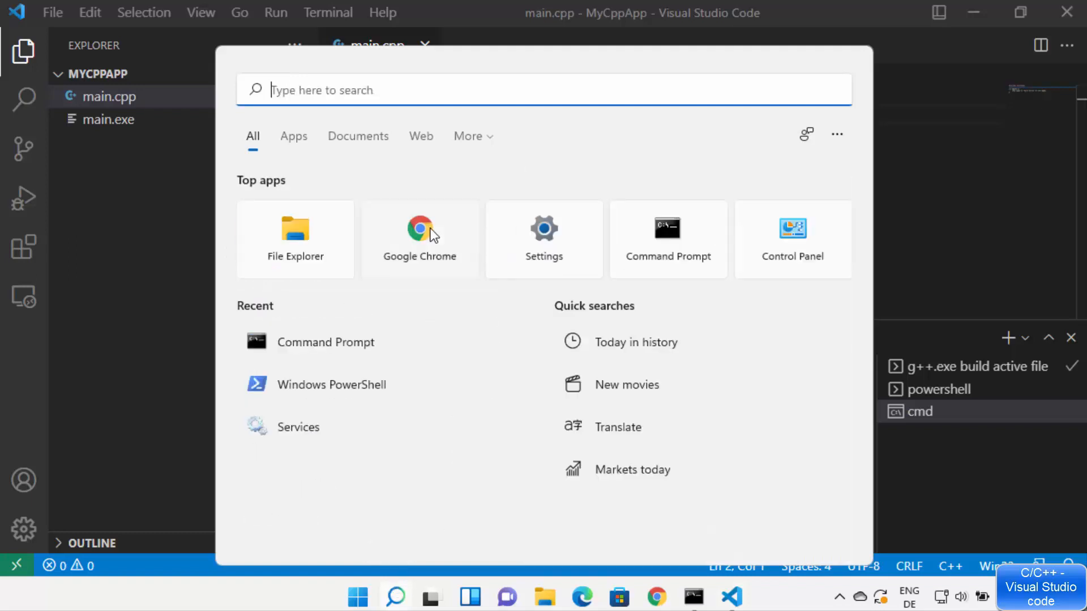
{"action": "type", "text": "pw"}
{"action": "key", "text": "BackSpace"}
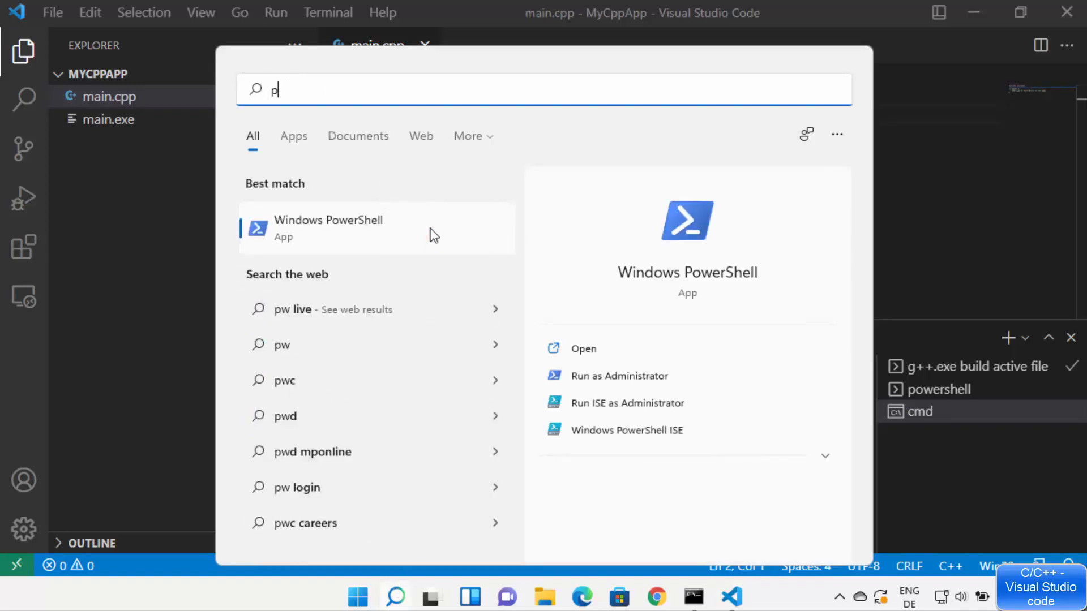
{"action": "type", "text": "ower"}
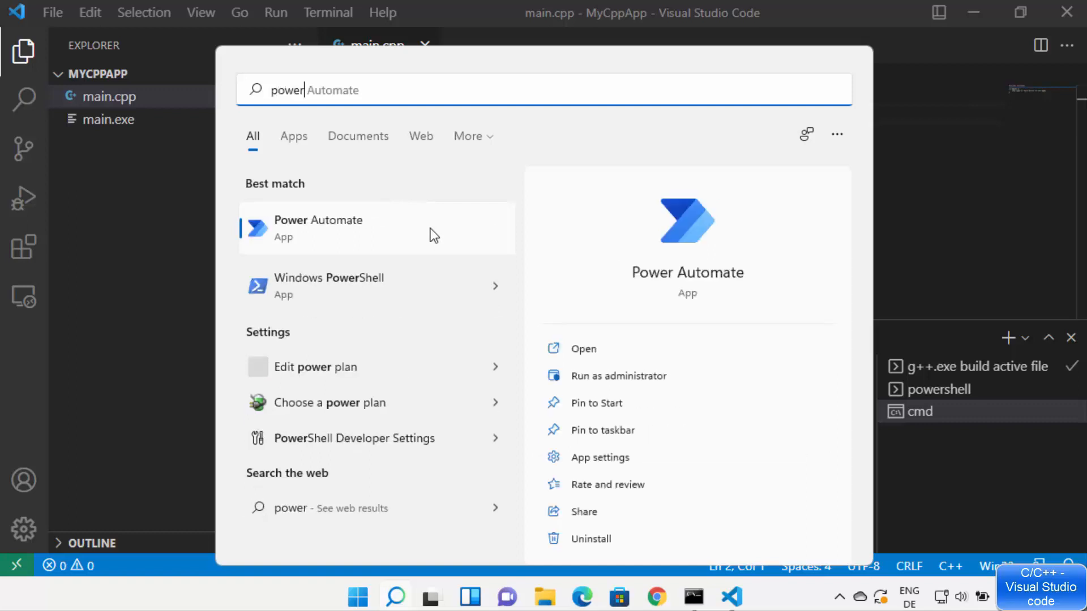
{"action": "left_click", "coordinate": [356, 296]}
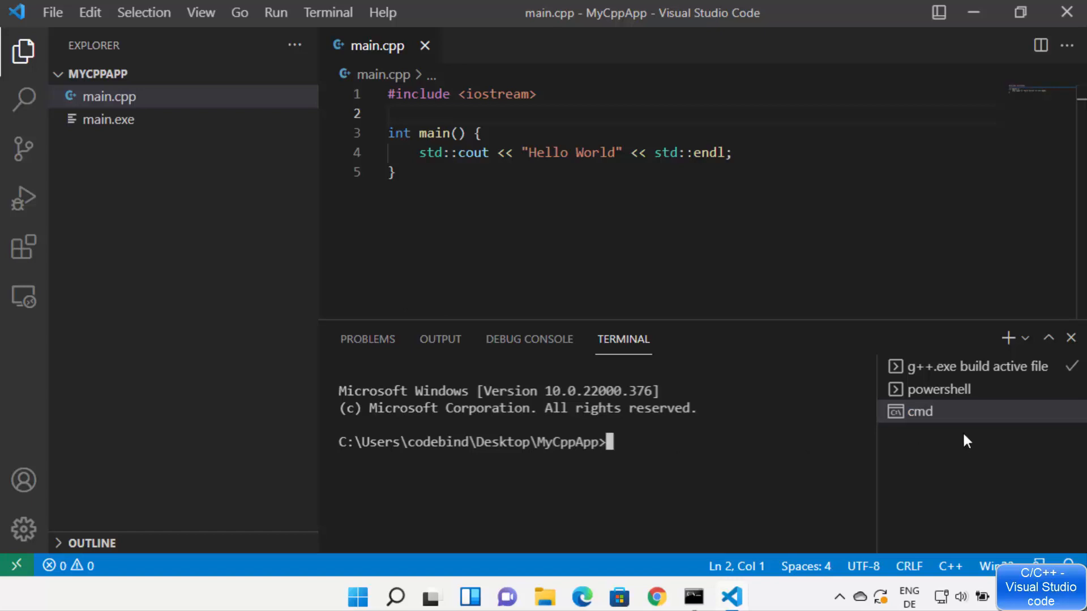
- Run main.exe in the cmd terminal, highlight its output and return to the code in main.cpp
{"action": "left_click", "coordinate": [920, 419]}
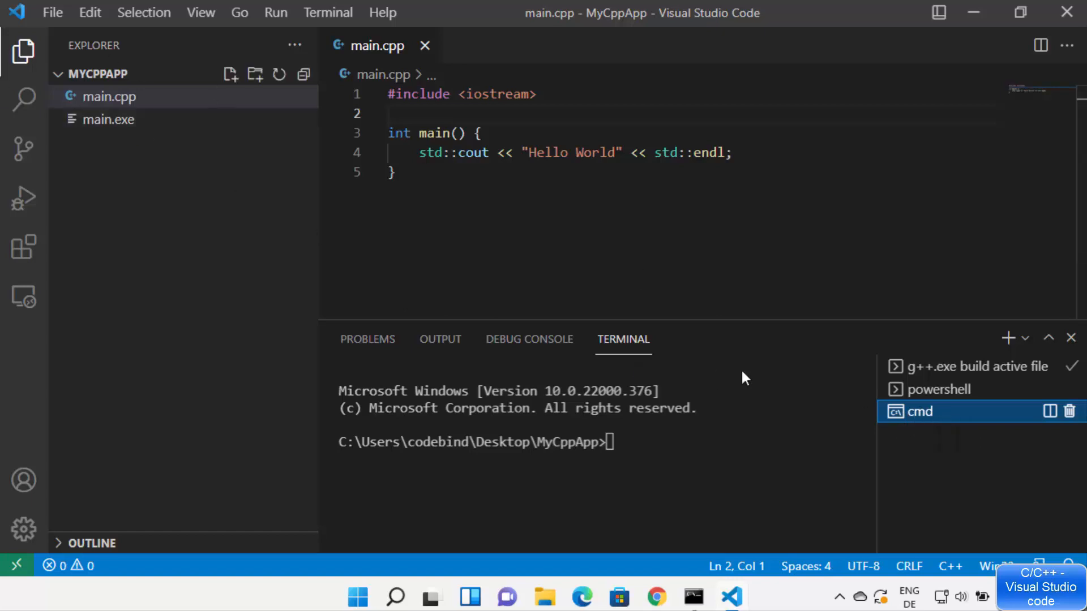
{"action": "left_click", "coordinate": [714, 450]}
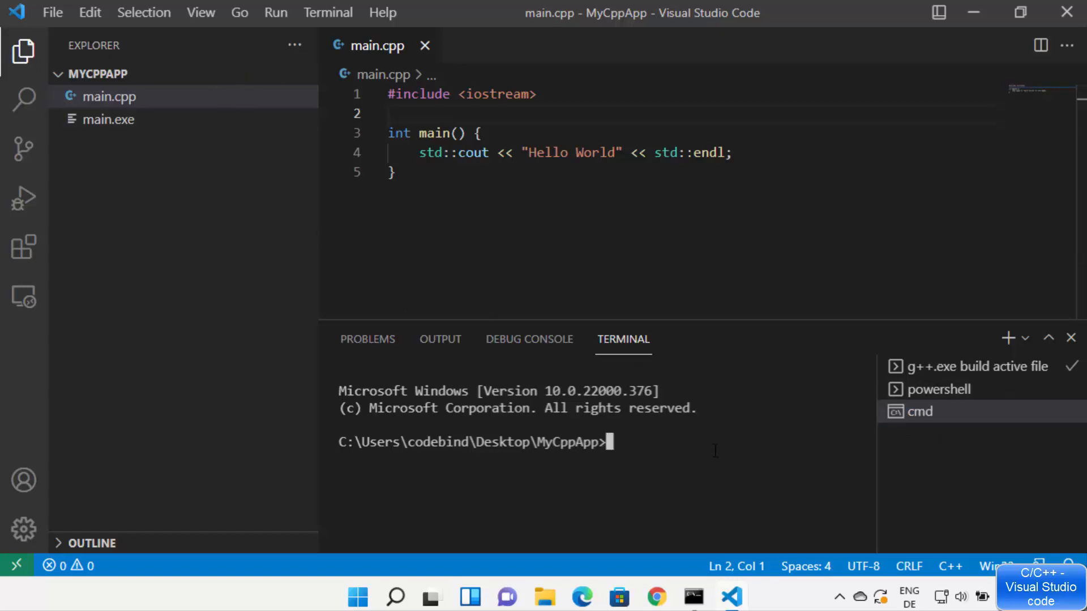
{"action": "type", "text": "main.cpp"}
{"action": "key", "text": "BackSpace"}
{"action": "key", "text": "BackSpace"}
{"action": "key", "text": "BackSpace"}
{"action": "type", "text": "exe"}
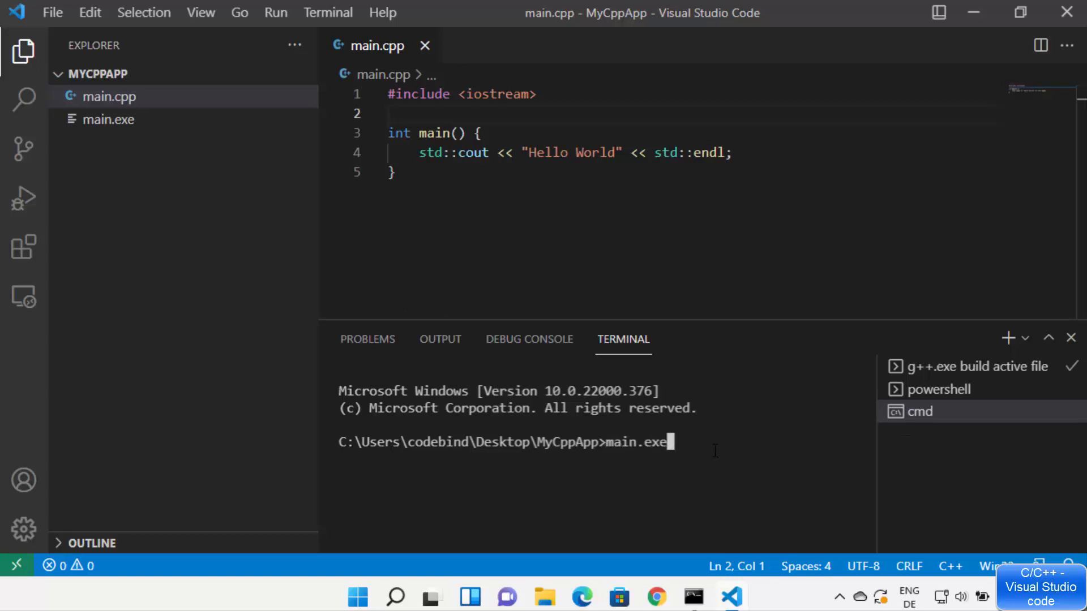
{"action": "key", "text": "Return"}
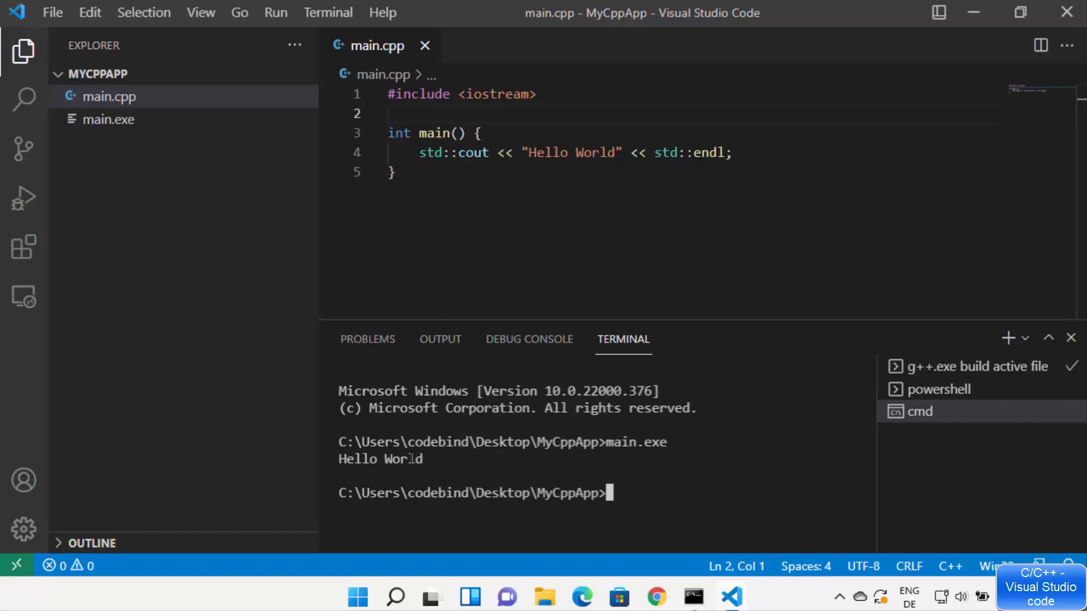
{"action": "left_click_drag", "start_coordinate": [339, 461], "coordinate": [421, 461]}
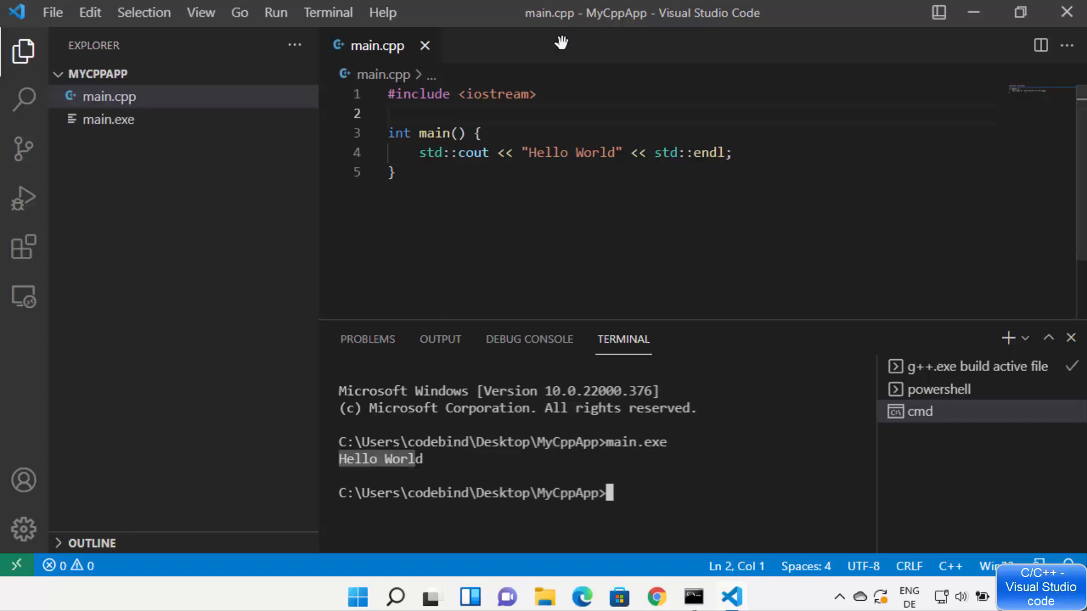
{"action": "left_click", "coordinate": [548, 172]}
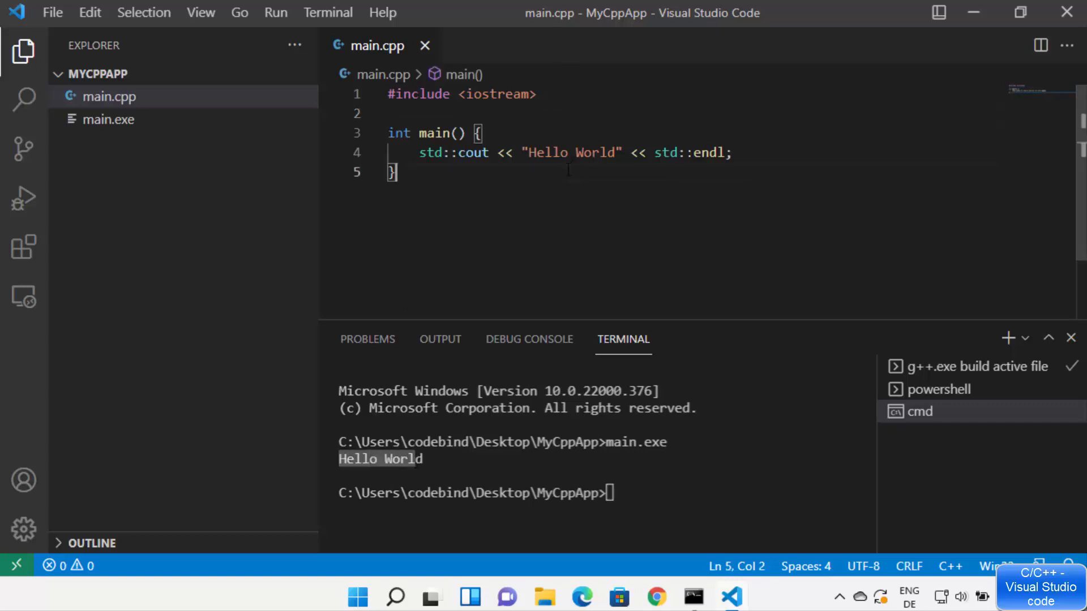
- Run .\main.exe in the PowerShell terminal and compare its output with the cmd terminal
{"action": "left_click", "coordinate": [928, 399]}
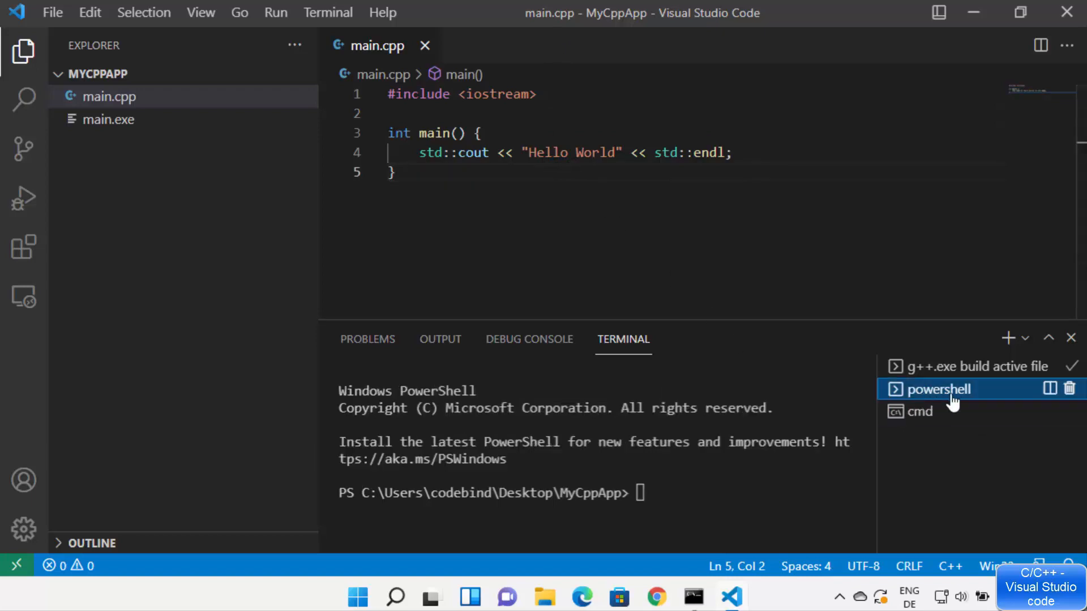
{"action": "left_click", "coordinate": [720, 489]}
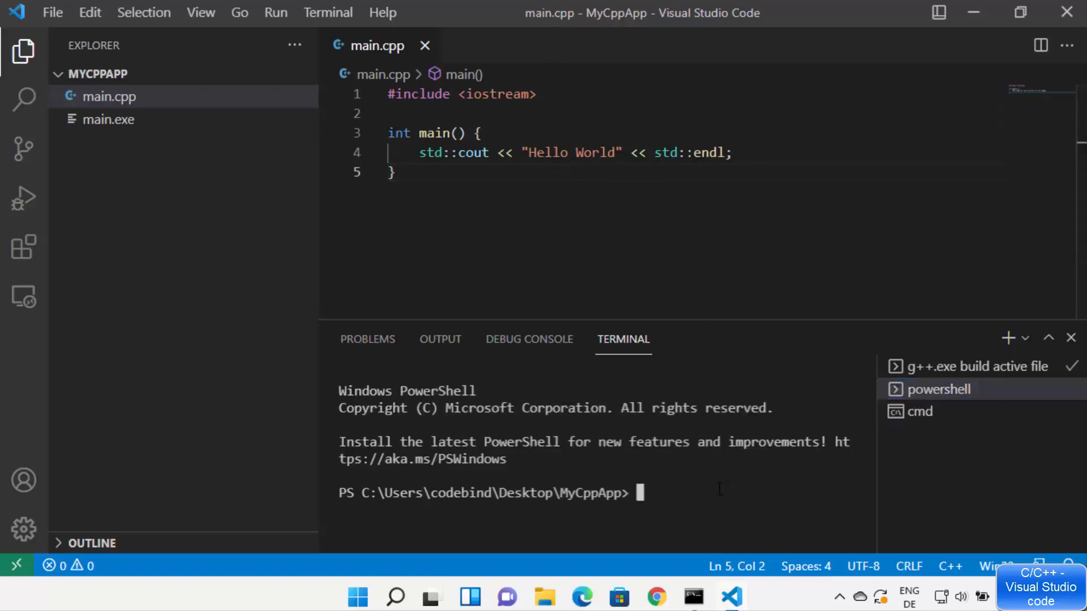
{"action": "type", "text": ".\\main.exe"}
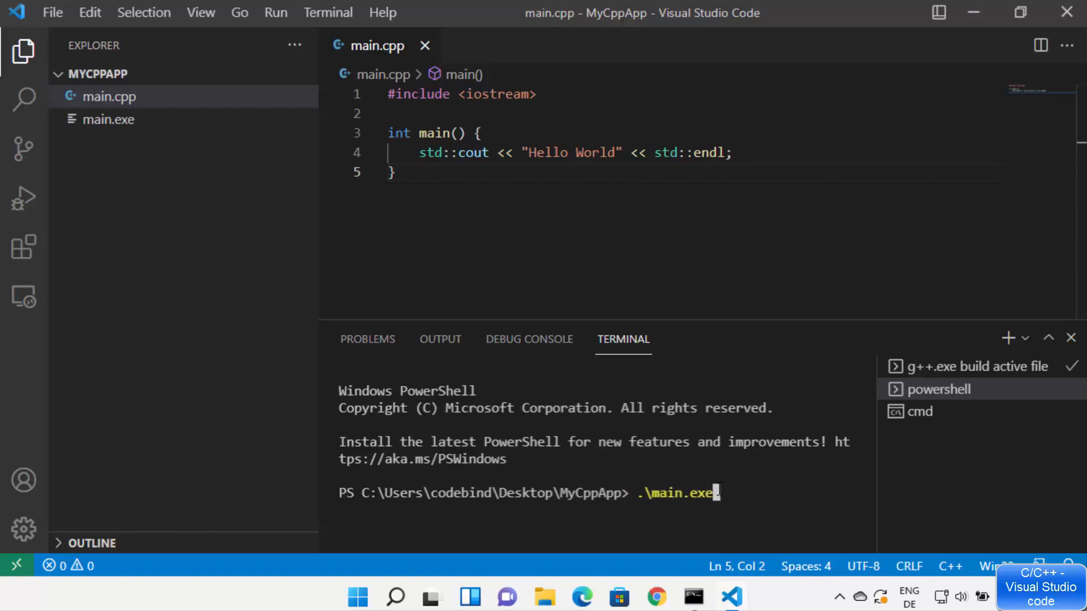
{"action": "key", "text": "Return"}
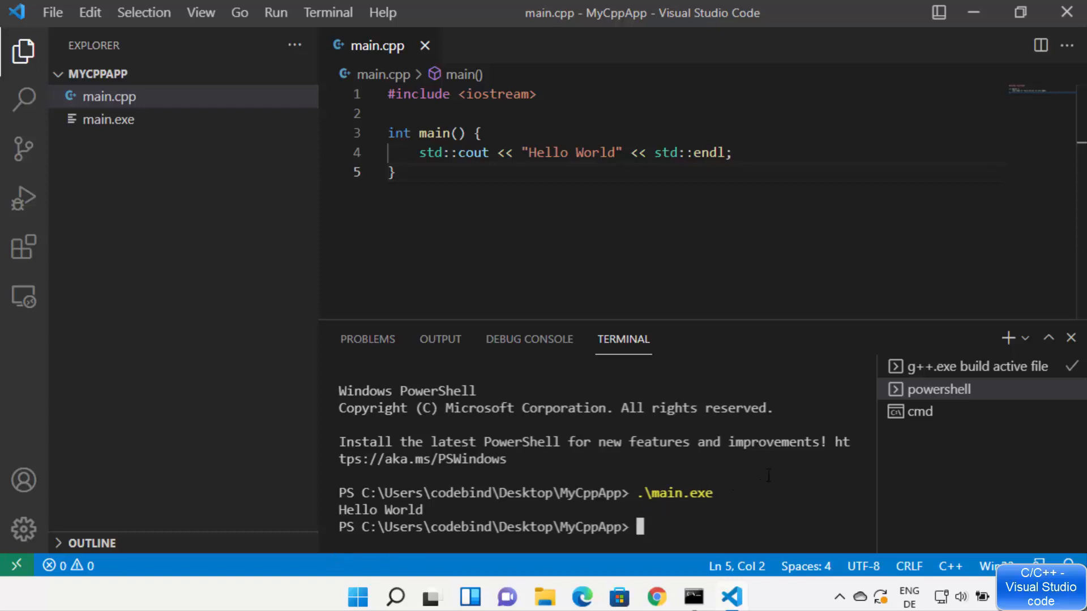
{"action": "left_click", "coordinate": [919, 417]}
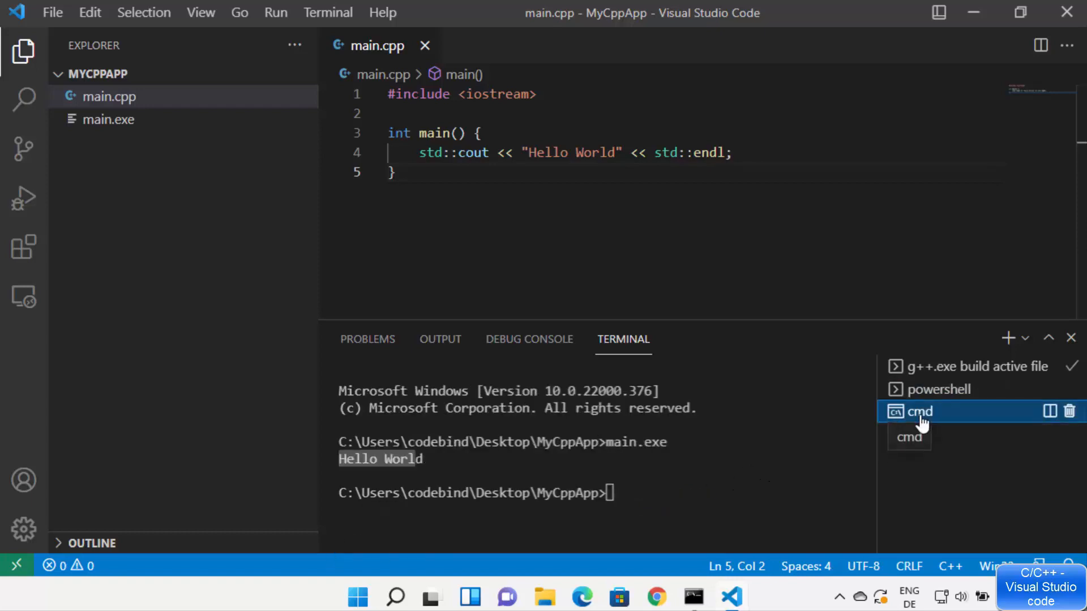
{"action": "left_click", "coordinate": [953, 395]}
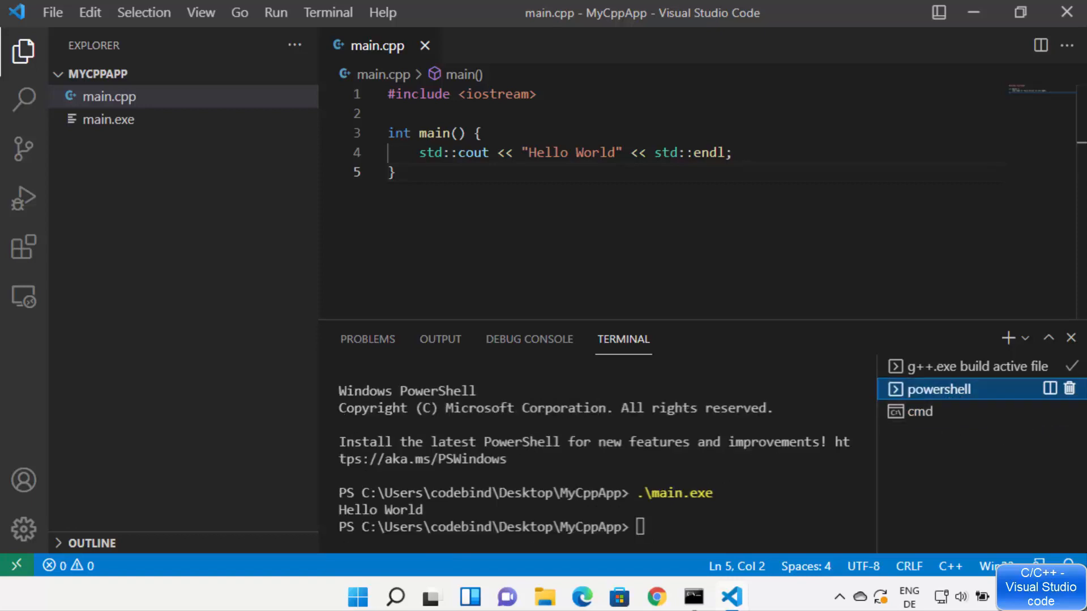
- Add int num1 = 5;, int num2 = 10; and int sum = num1 + num2; at the start of main() and save main.cpp
{"action": "left_click", "coordinate": [496, 135]}
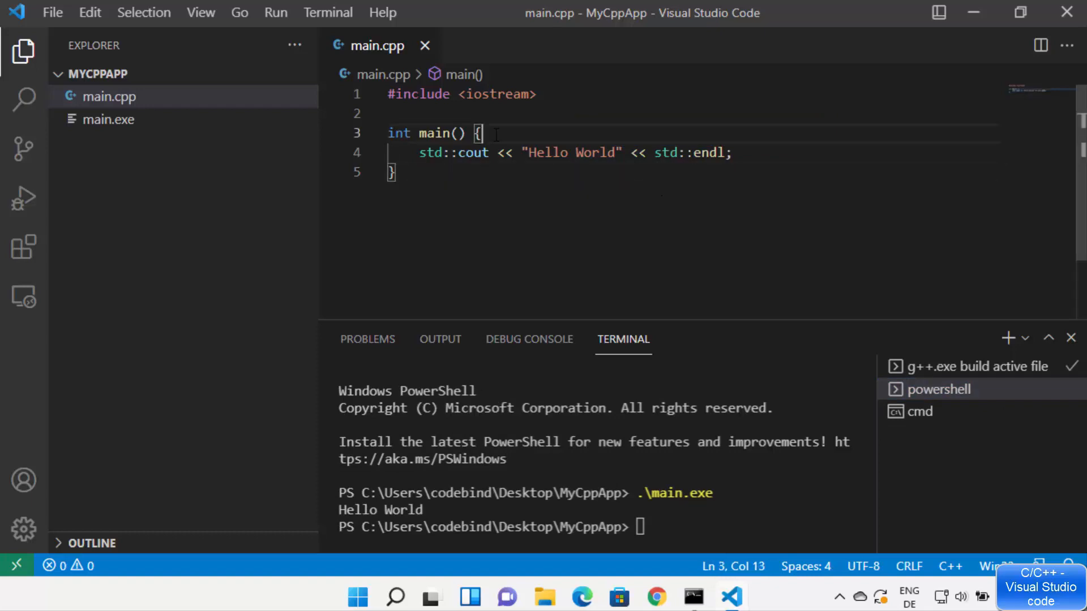
{"action": "key", "text": "Return"}
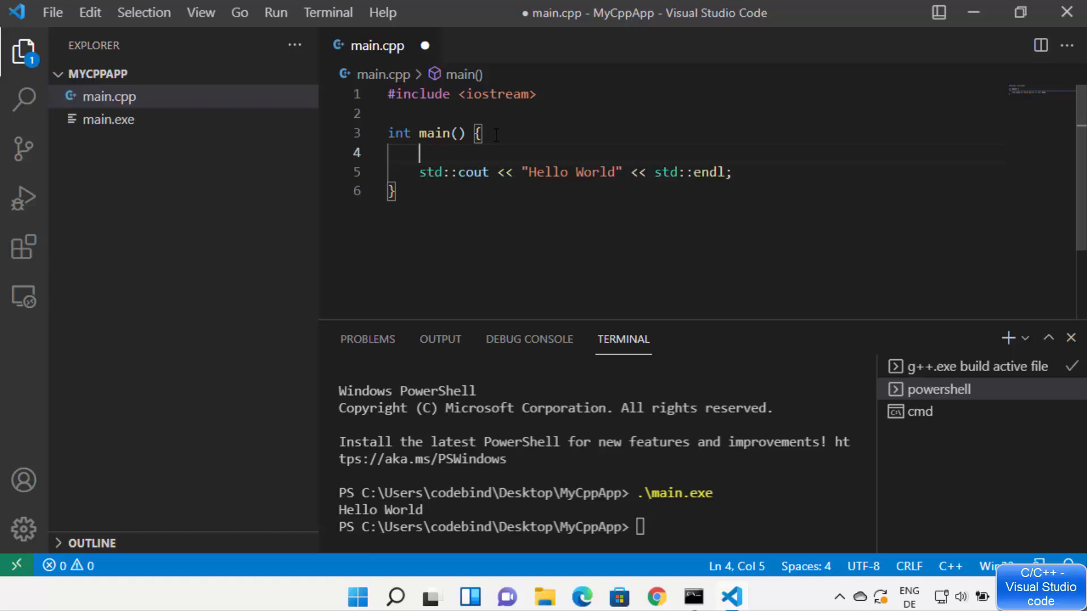
{"action": "type", "text": "int num1 = 5;"}
{"action": "key", "text": "Return"}
{"action": "type", "text": "int num2 = 10;"}
{"action": "key", "text": "Return"}
{"action": "type", "text": "int sum = num1 + num2"}
{"action": "type", "text": ";"}
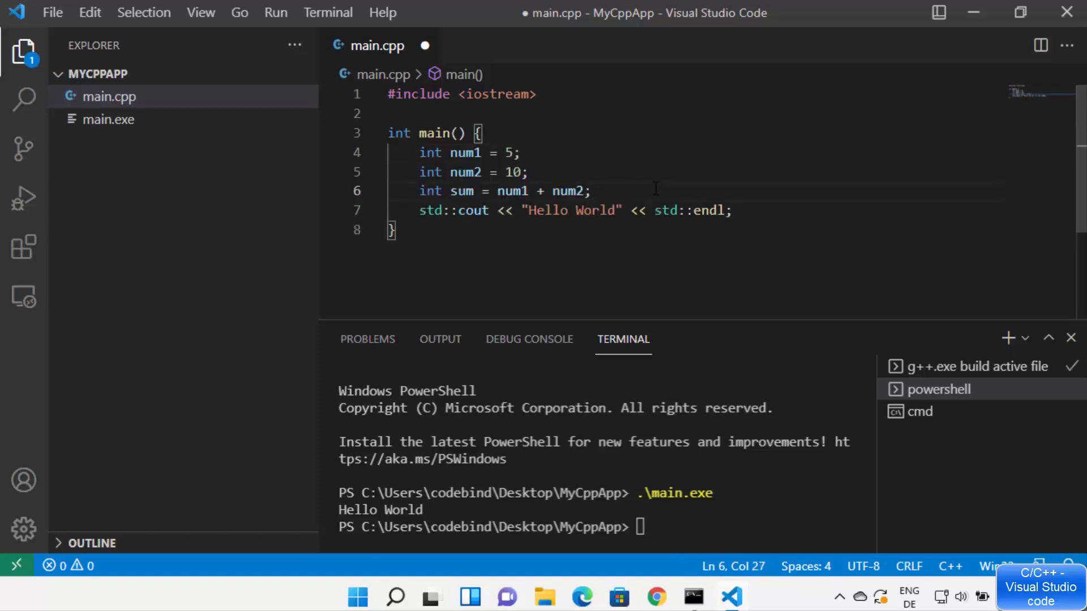
{"action": "key", "text": "ctrl+s"}
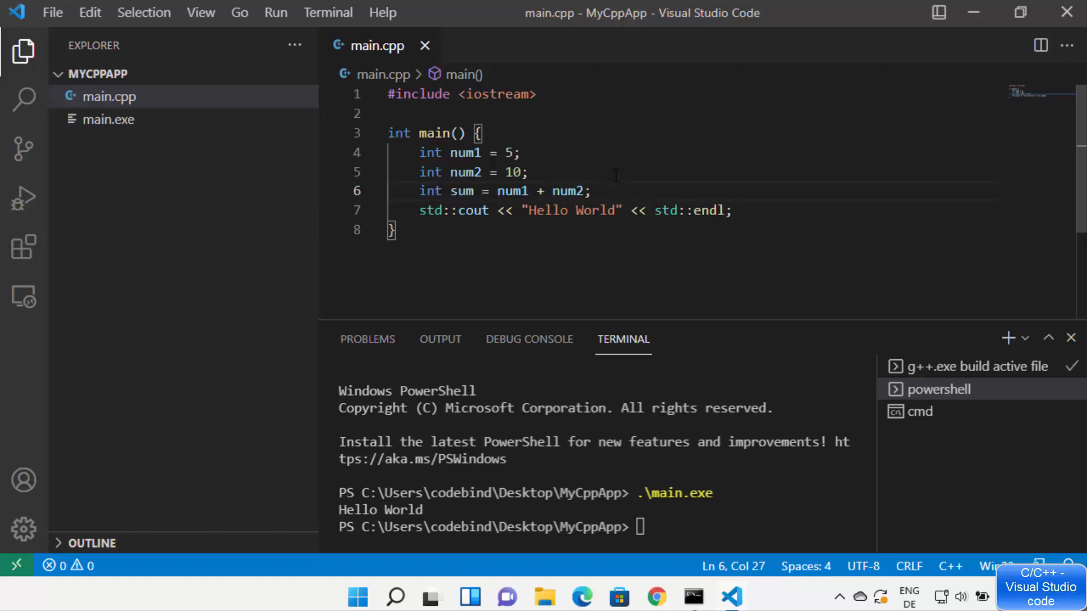
- Show the Run and Debug view and set breakpoints on lines 4, 5 and 6 of main.cpp
{"action": "left_click", "coordinate": [24, 204]}
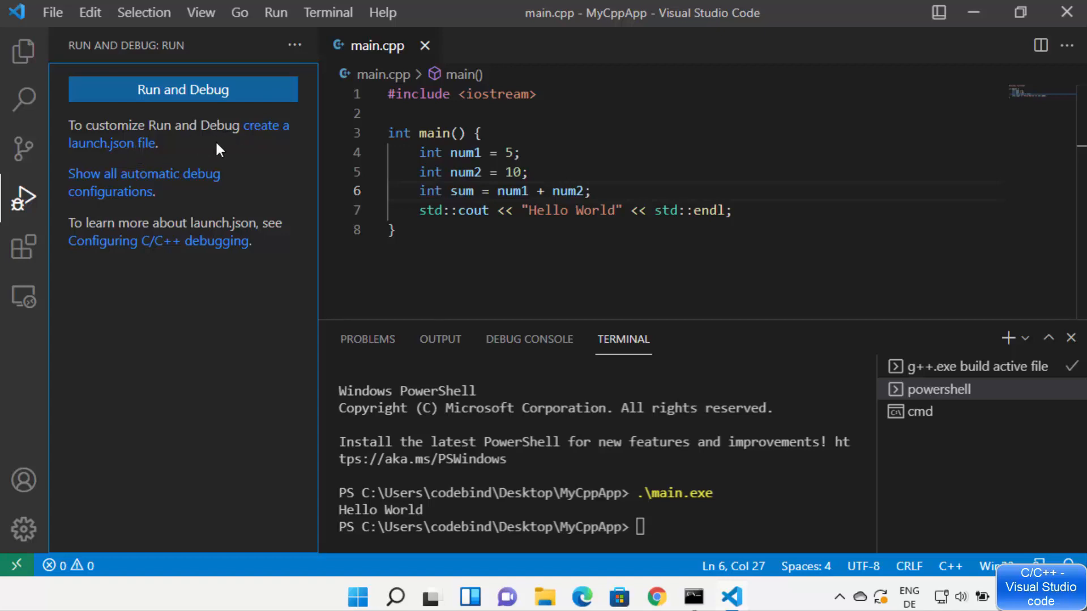
{"action": "left_click", "coordinate": [328, 154]}
{"action": "left_click", "coordinate": [328, 172]}
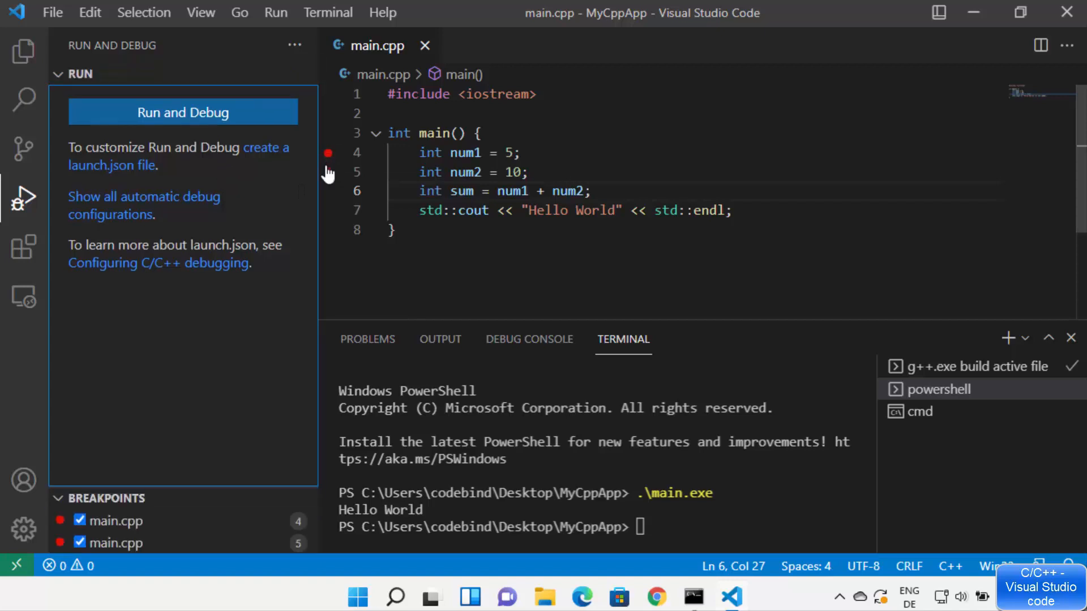
{"action": "left_click", "coordinate": [328, 191]}
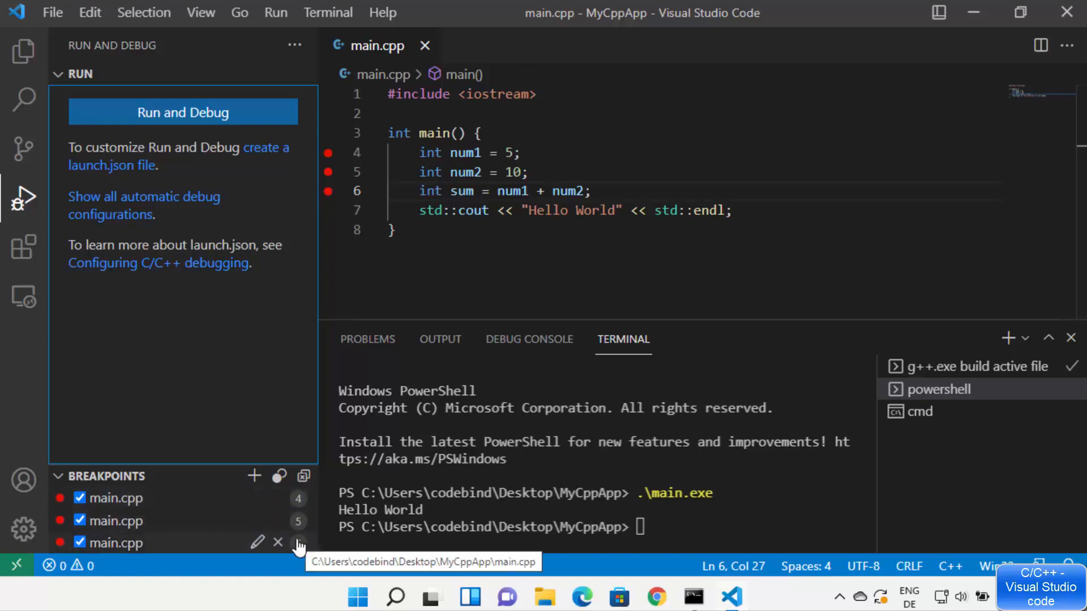
- Deactivate all breakpoints and remove them from main.cpp
{"action": "left_click", "coordinate": [280, 477]}
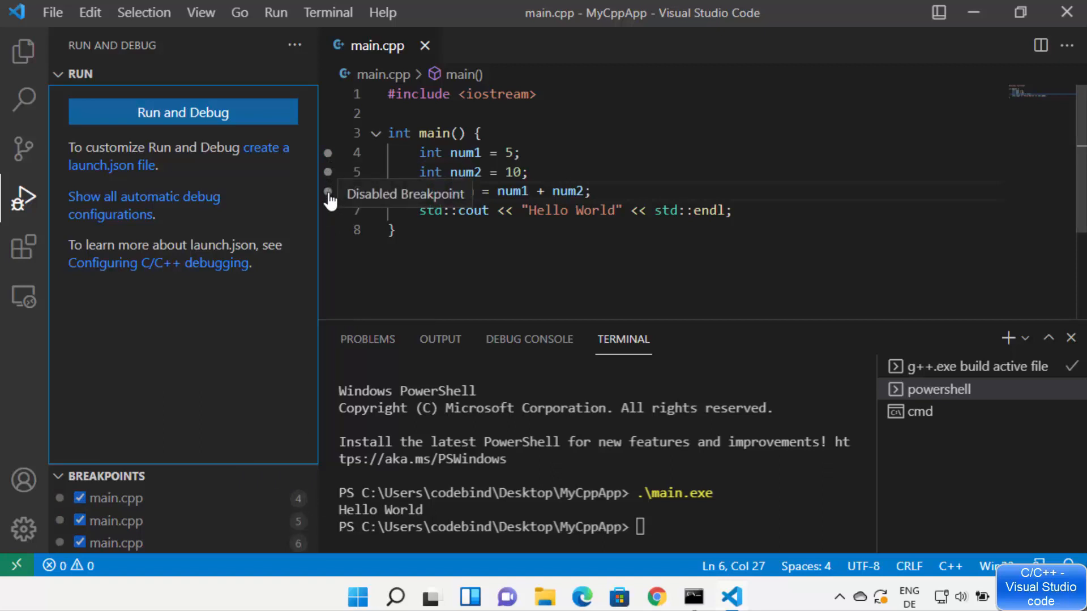
{"action": "mouse_move", "coordinate": [293, 481]}
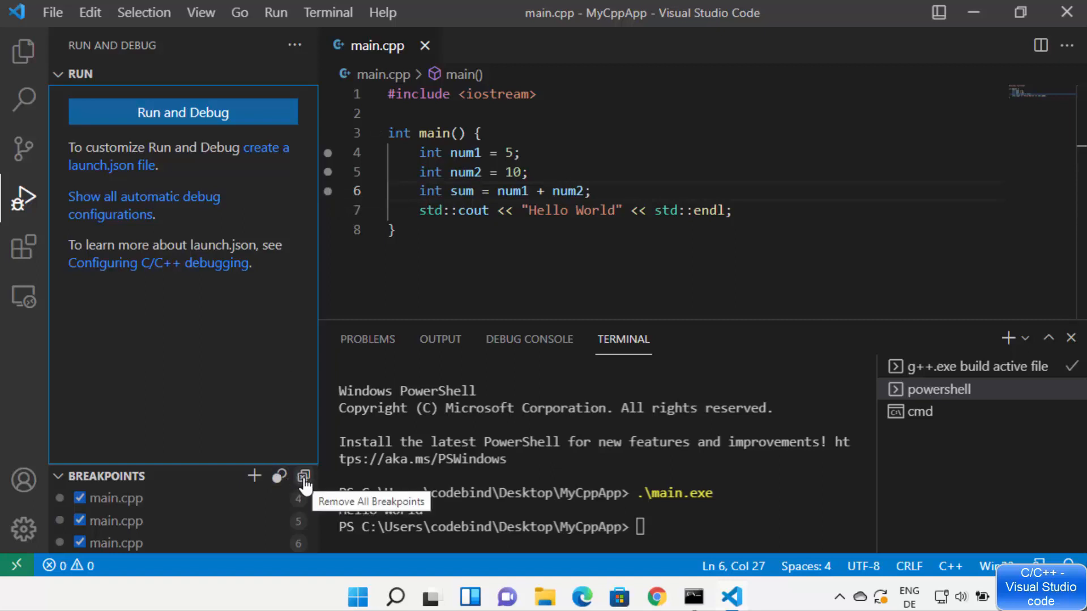
{"action": "left_click", "coordinate": [304, 477]}
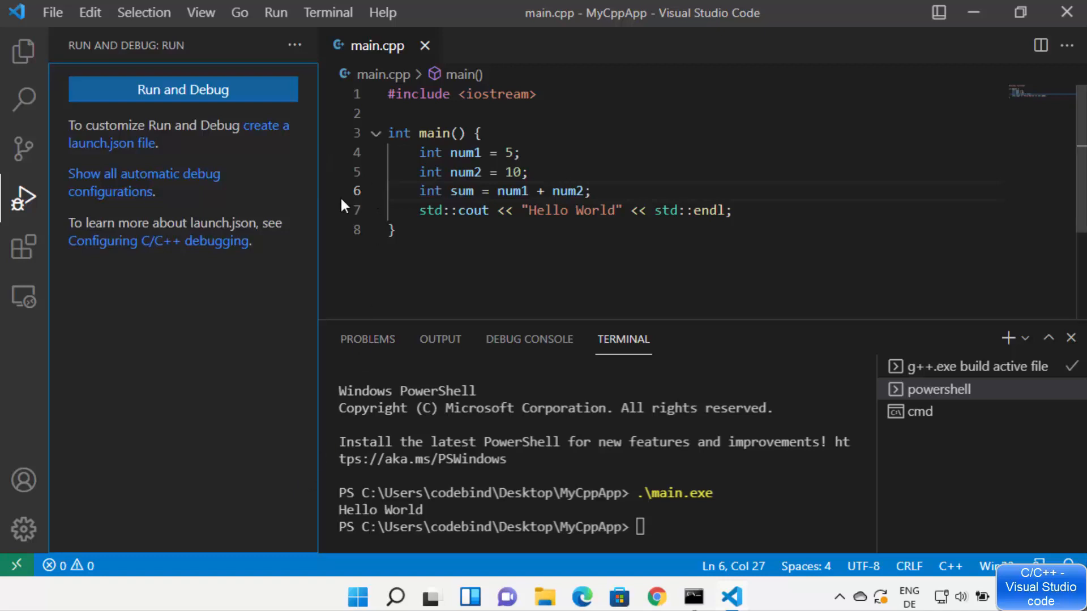
- Set breakpoints again on the num1, num2 and sum declarations in lines 4 to 6
{"action": "left_click", "coordinate": [328, 152]}
{"action": "left_click", "coordinate": [327, 171]}
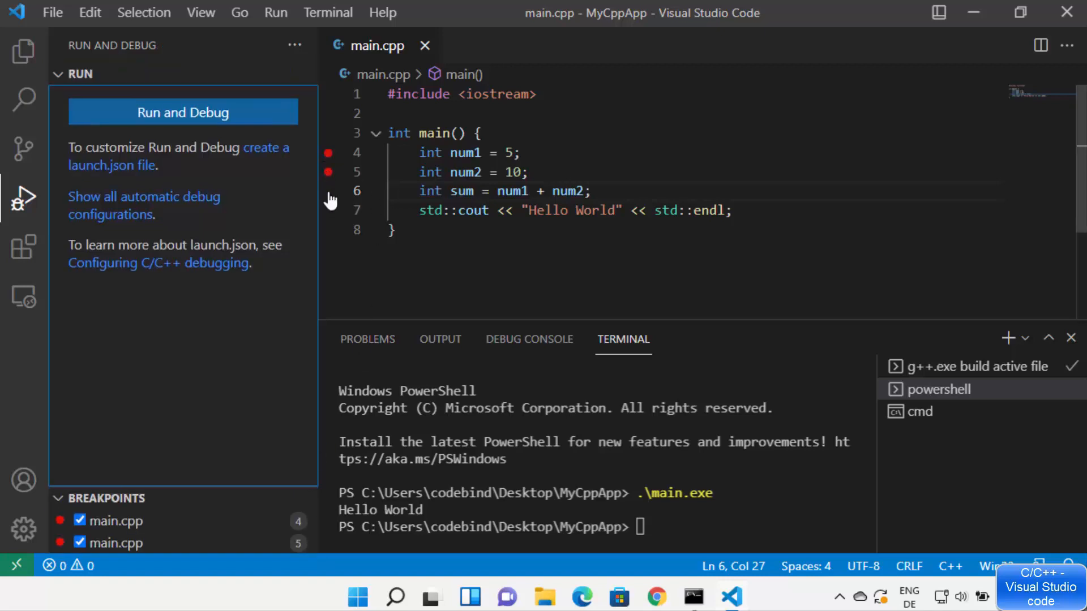
{"action": "left_click", "coordinate": [328, 191]}
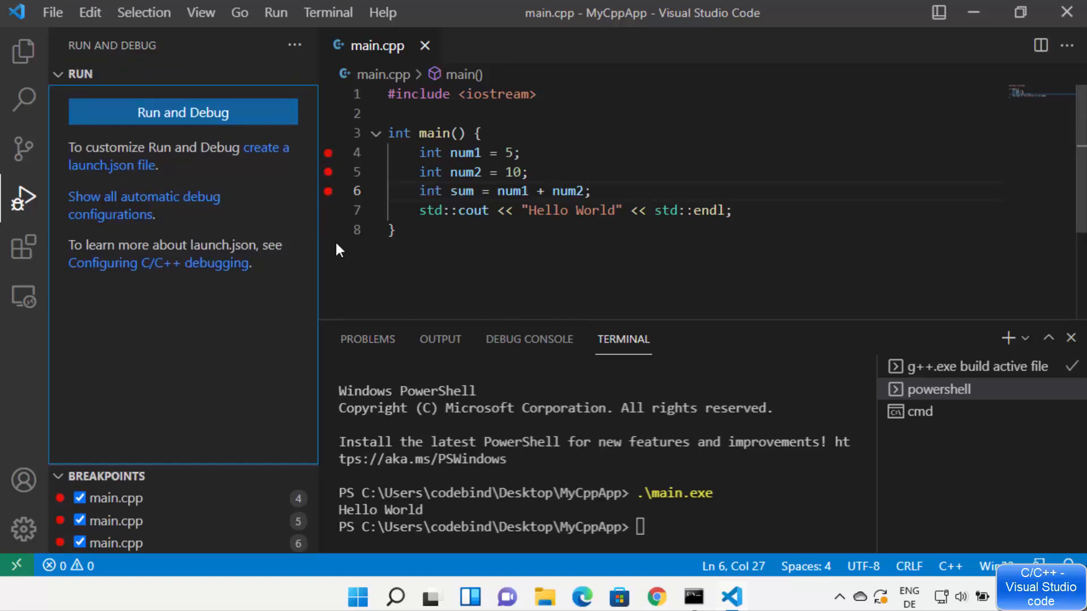
- Start debugging main.cpp with the C++ (GDB/LLDB) environment and the "g++.exe - Build and debug active file" configuration
{"action": "left_click", "coordinate": [170, 116]}
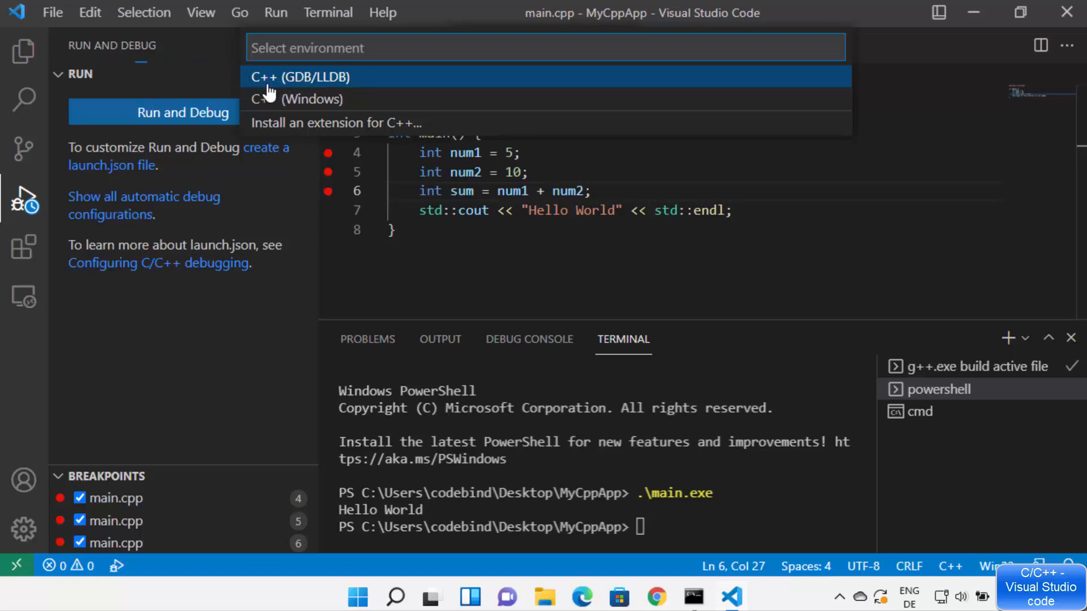
{"action": "left_click", "coordinate": [326, 85]}
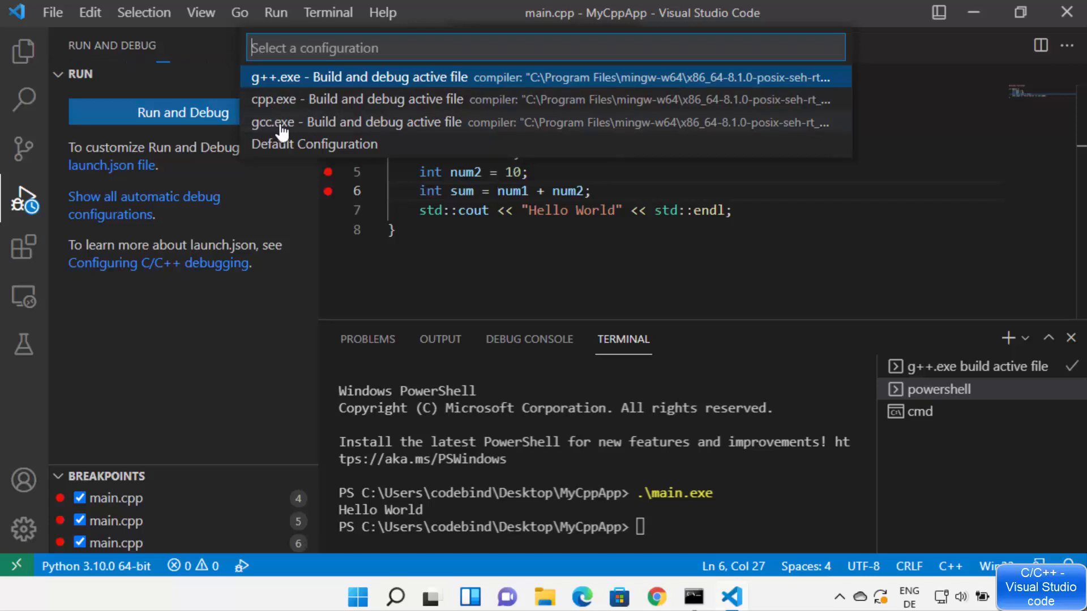
{"action": "left_click", "coordinate": [350, 90]}
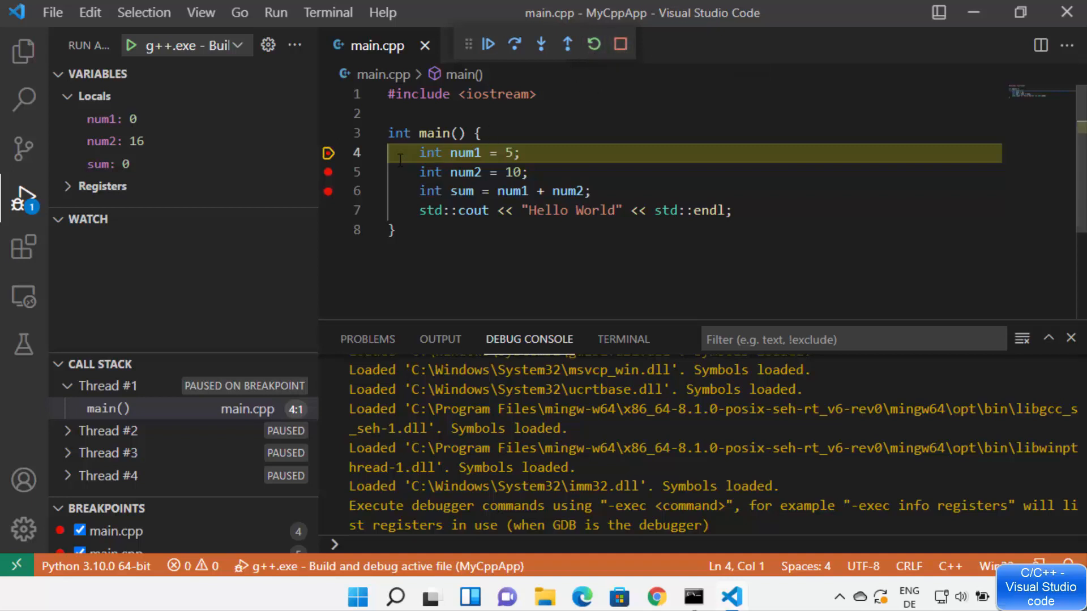
- Step into the num1 declaration on line 4 and check the value of num1 among the local variables
{"action": "left_click", "coordinate": [328, 171]}
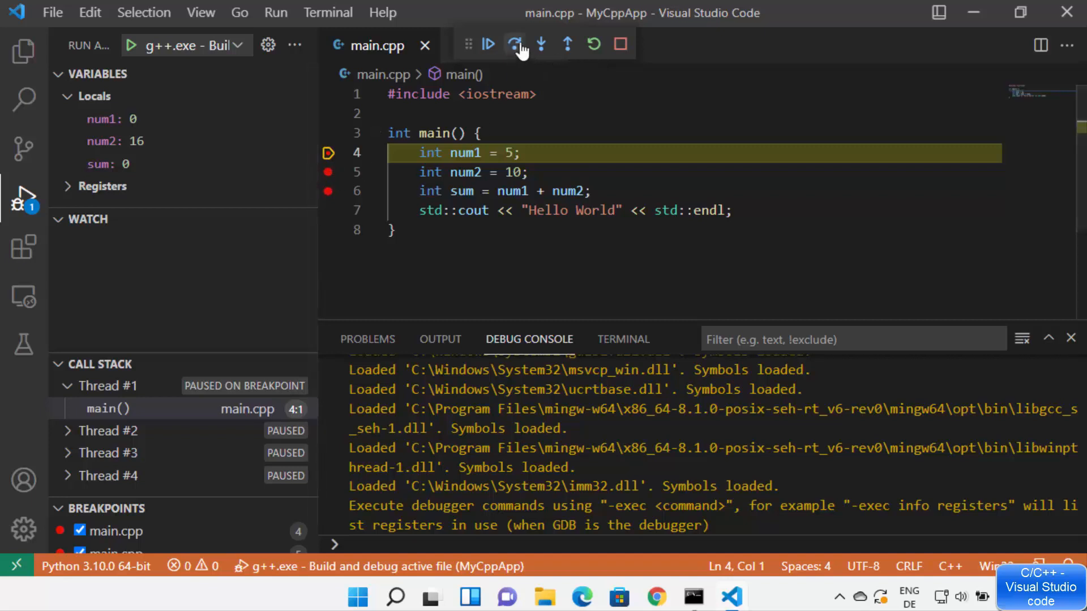
{"action": "left_click", "coordinate": [542, 47]}
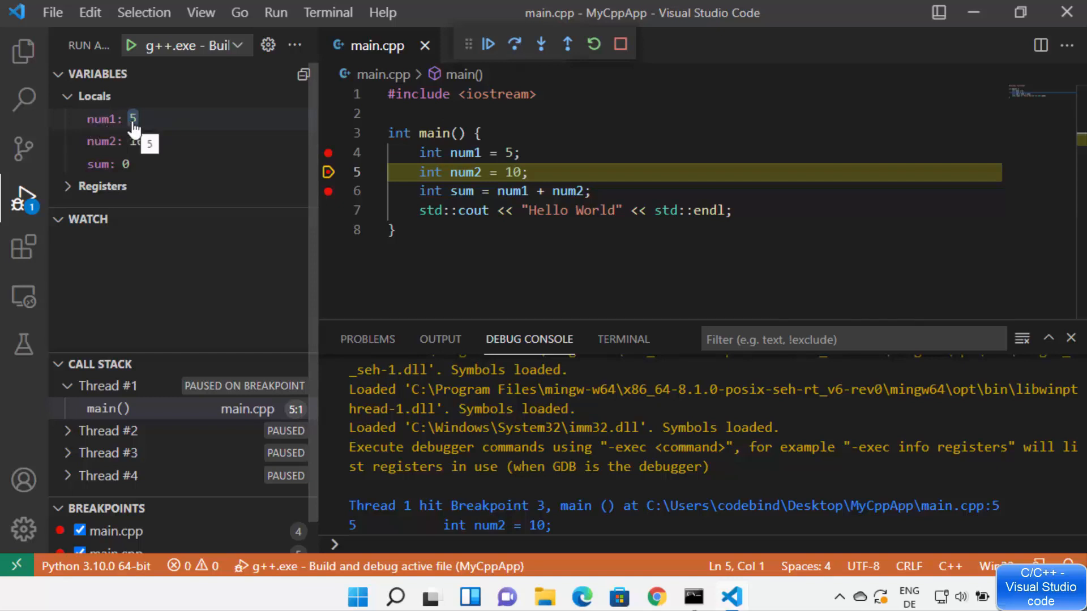
- Add a watch expression for the variable sum
{"action": "mouse_move", "coordinate": [102, 230]}
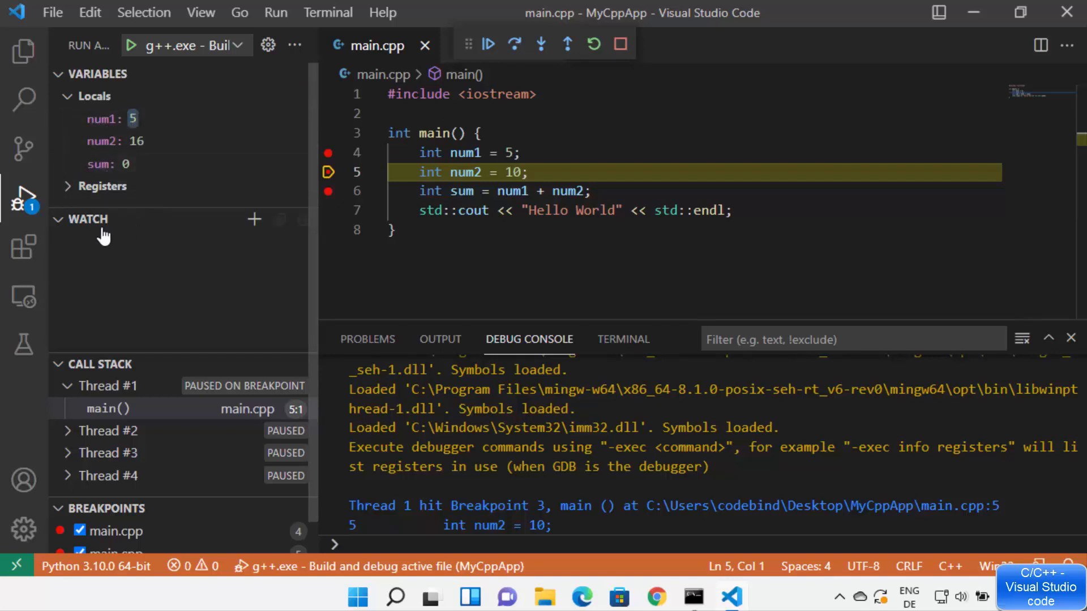
{"action": "left_click", "coordinate": [252, 221]}
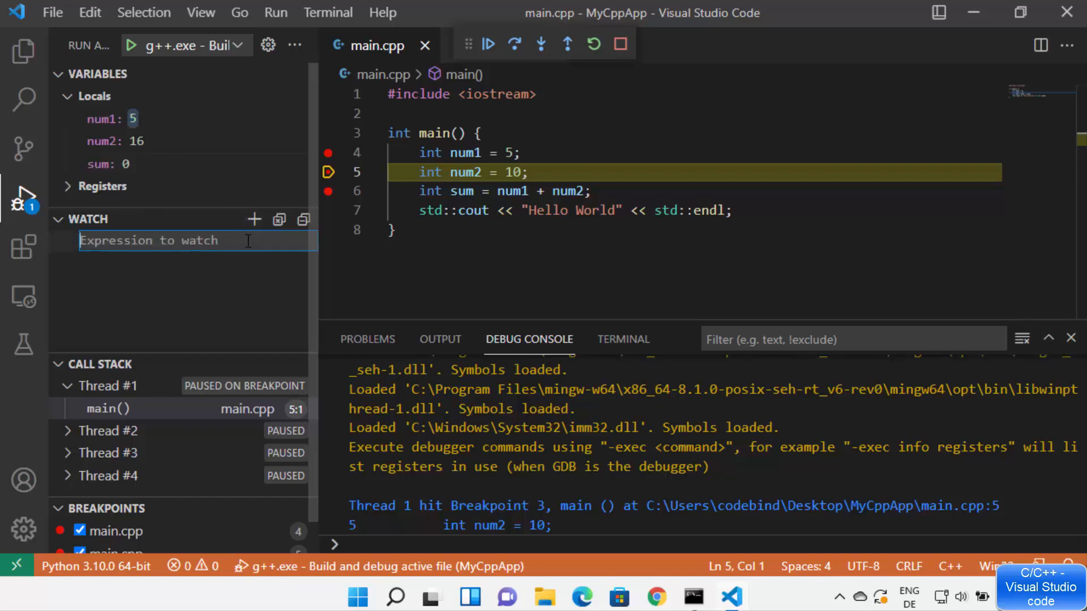
{"action": "type", "text": "sum"}
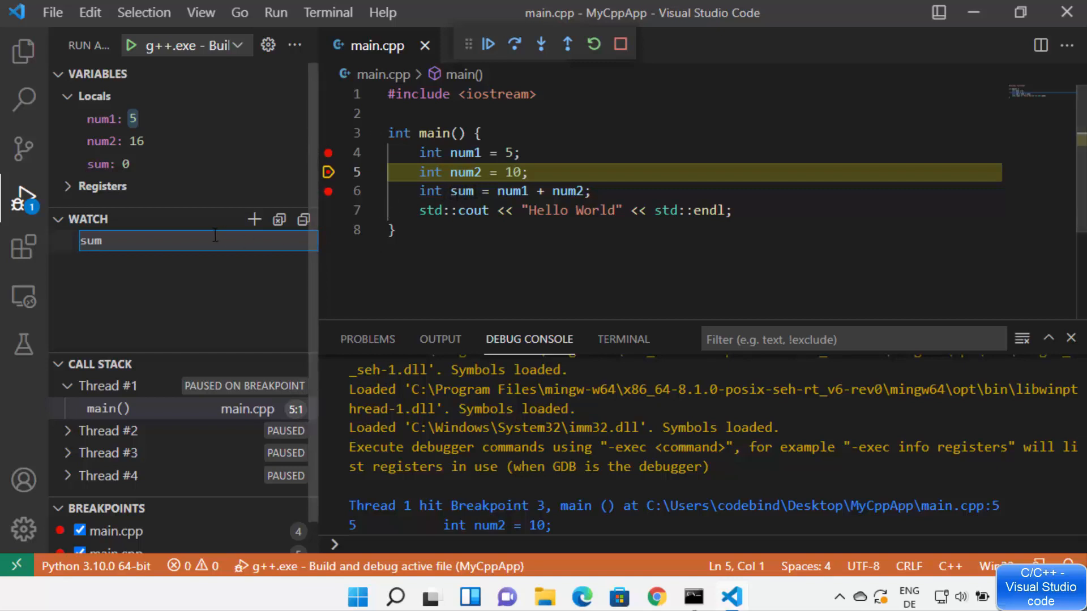
{"action": "key", "text": "Return"}
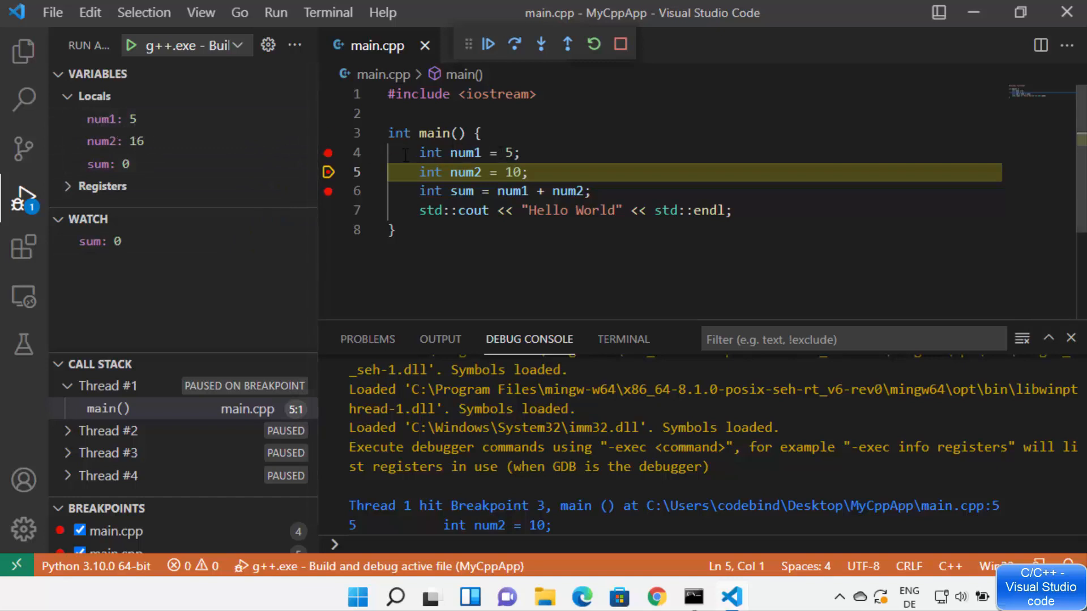
- Step over the num2 declaration on line 5 and the sum declaration on line 6 of main.cpp
{"action": "left_click_drag", "start_coordinate": [405, 154], "coordinate": [533, 154]}
{"action": "left_click_drag", "start_coordinate": [414, 175], "coordinate": [545, 176]}
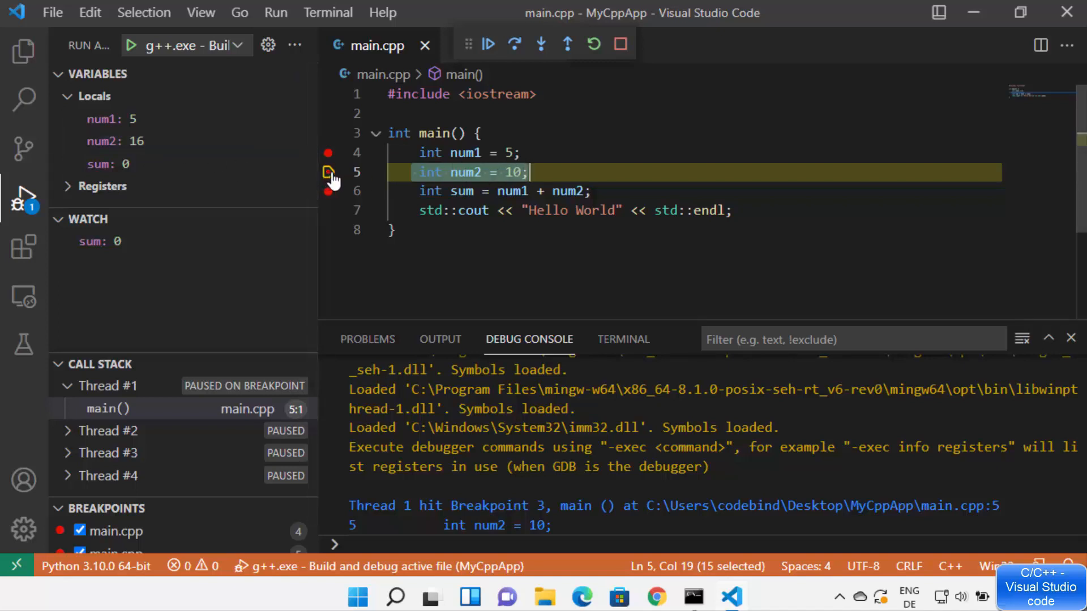
{"action": "left_click", "coordinate": [515, 47]}
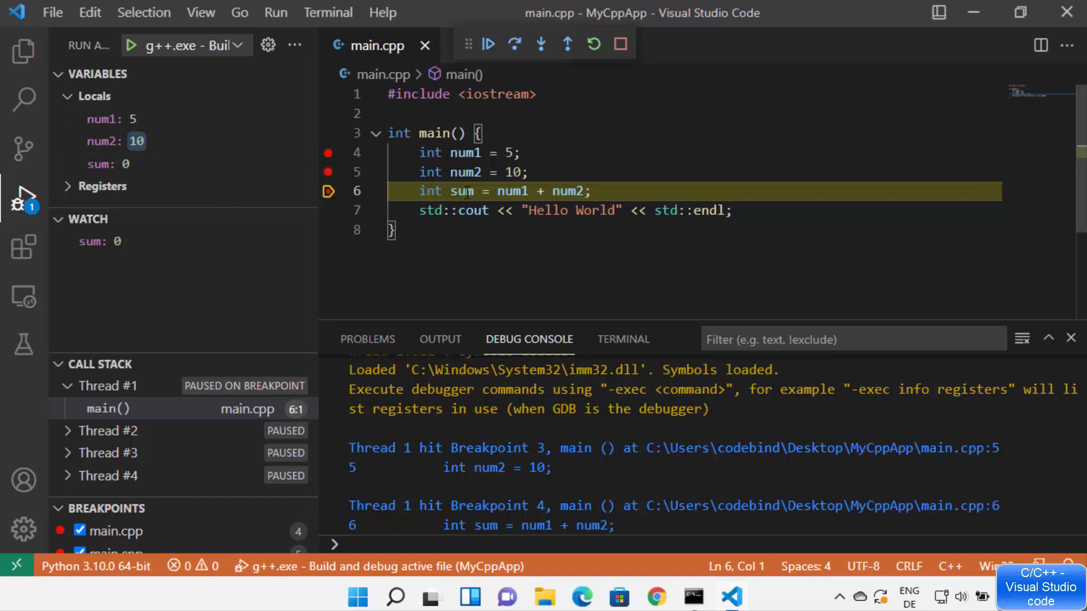
{"action": "left_click_drag", "start_coordinate": [411, 192], "coordinate": [602, 190]}
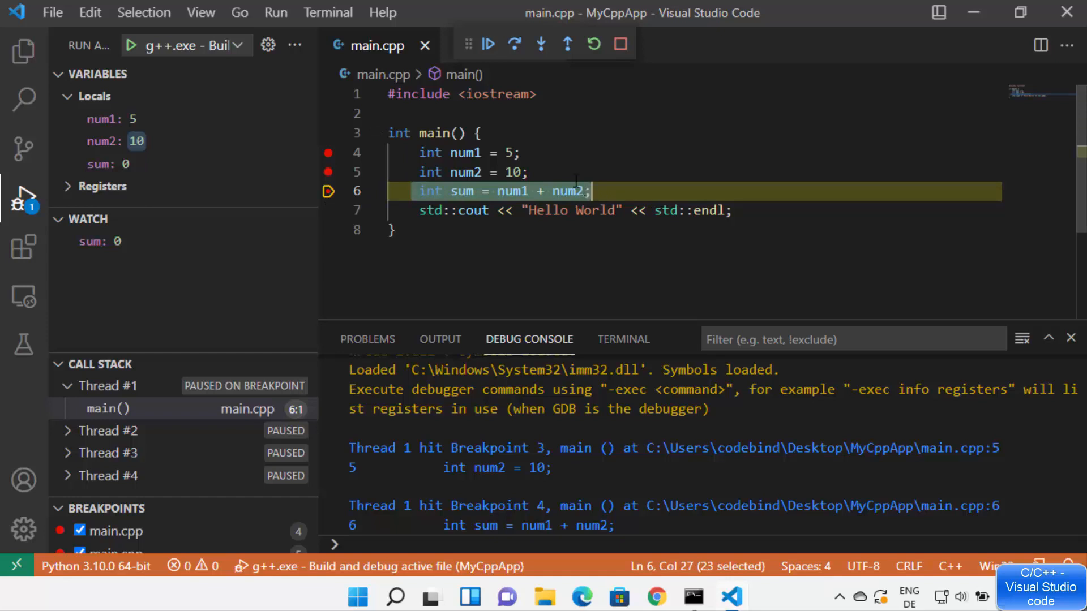
{"action": "left_click", "coordinate": [514, 43]}
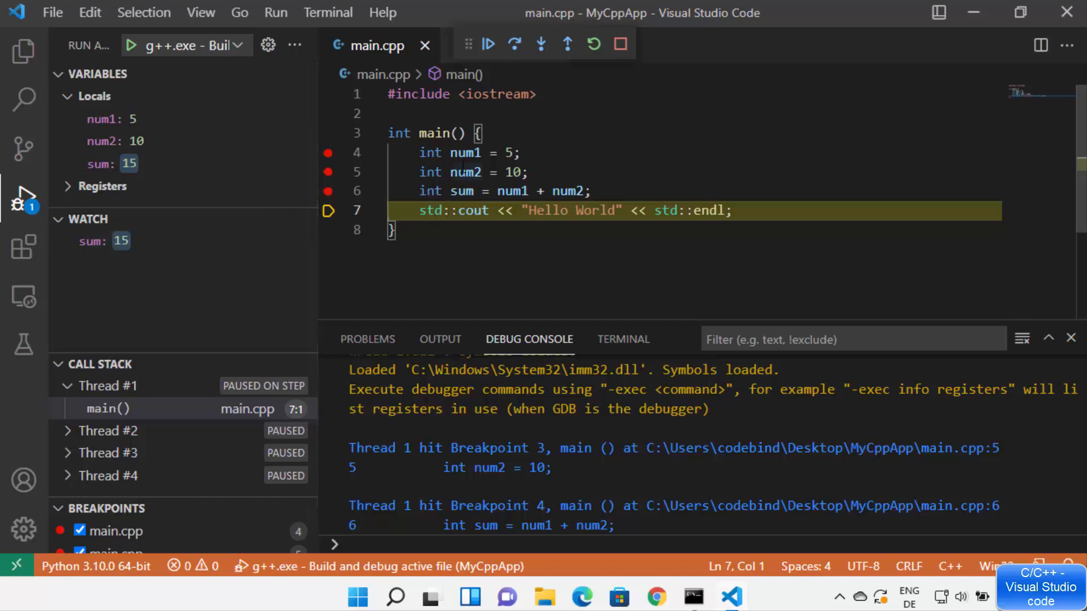
- Look at Thread #2 and the main() frame in the call stack, and stop the debugging session
{"action": "mouse_move", "coordinate": [470, 158]}
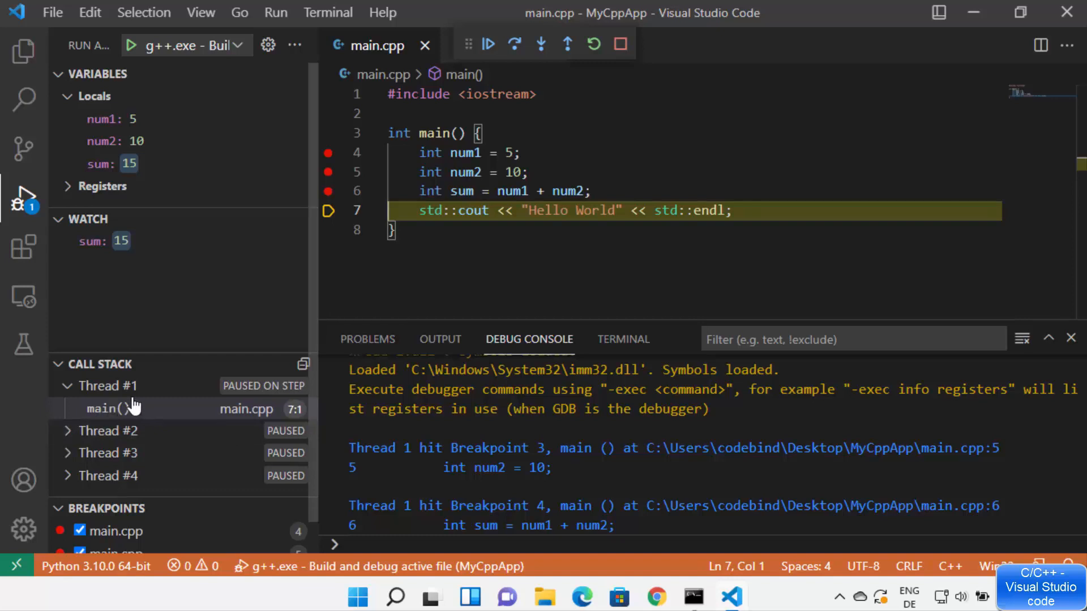
{"action": "left_click", "coordinate": [136, 433]}
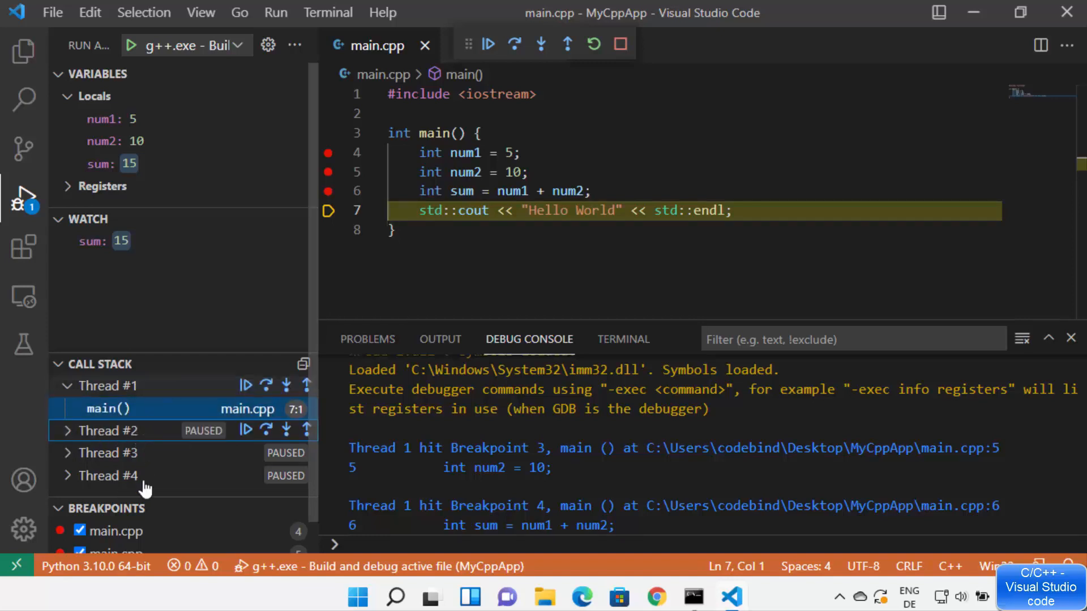
{"action": "left_click", "coordinate": [126, 408]}
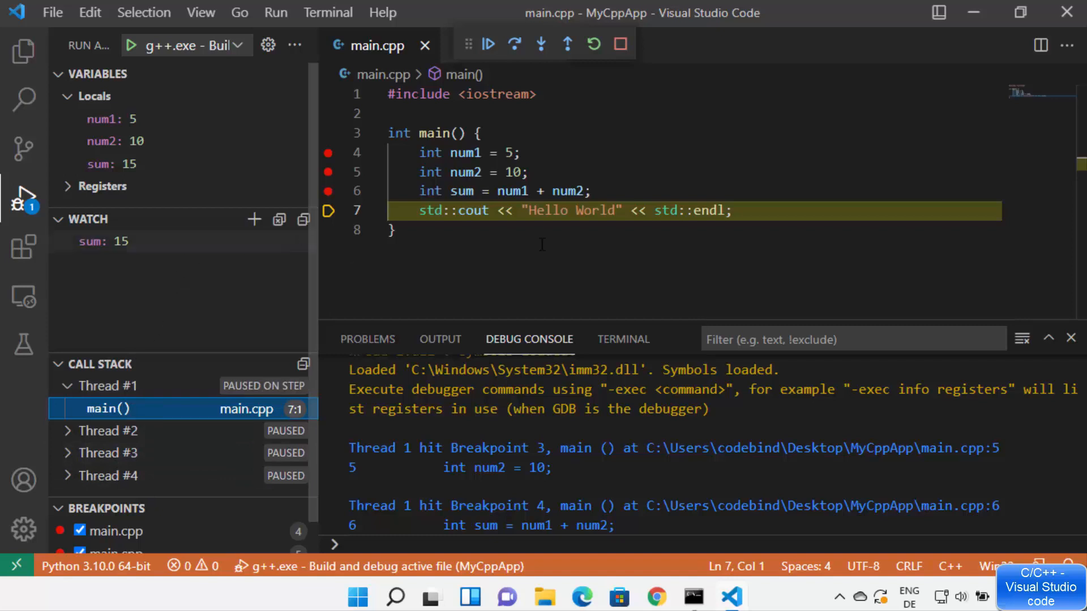
{"action": "left_click", "coordinate": [574, 244]}
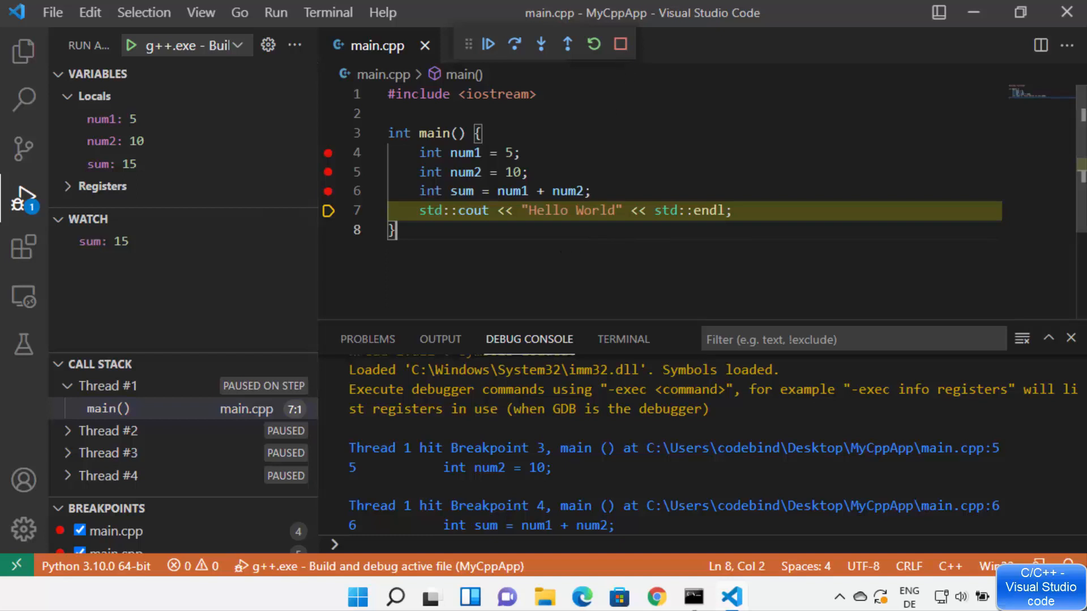
{"action": "left_click", "coordinate": [621, 46]}
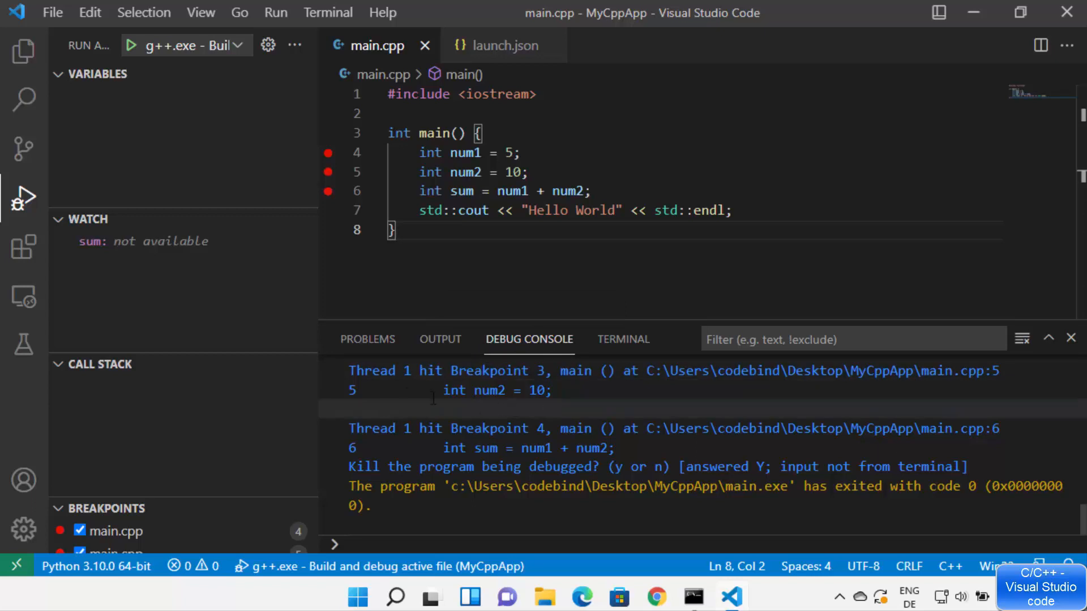
- Examine the Breakpoint 3 and Breakpoint 4 messages in the debug console output
{"action": "left_click", "coordinate": [352, 388]}
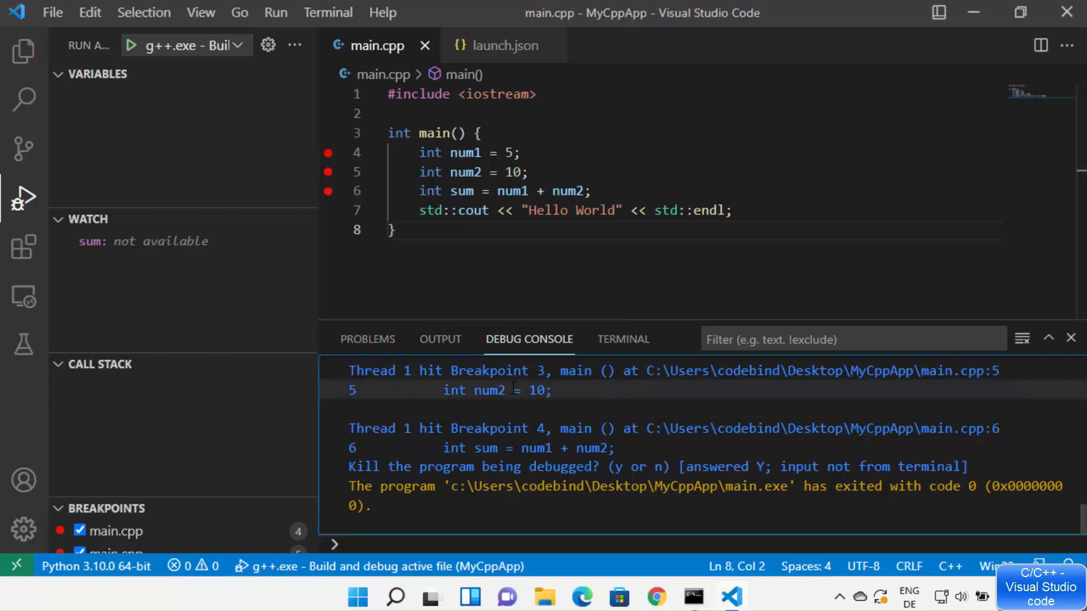
{"action": "left_click", "coordinate": [521, 390]}
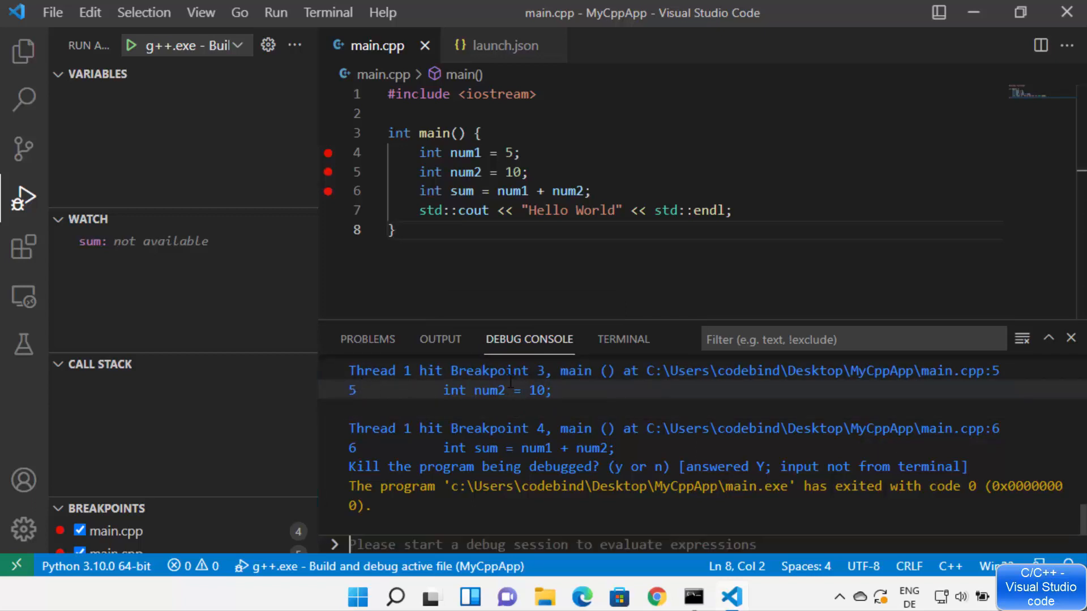
{"action": "left_click_drag", "start_coordinate": [450, 371], "coordinate": [560, 390]}
{"action": "left_click", "coordinate": [464, 371]}
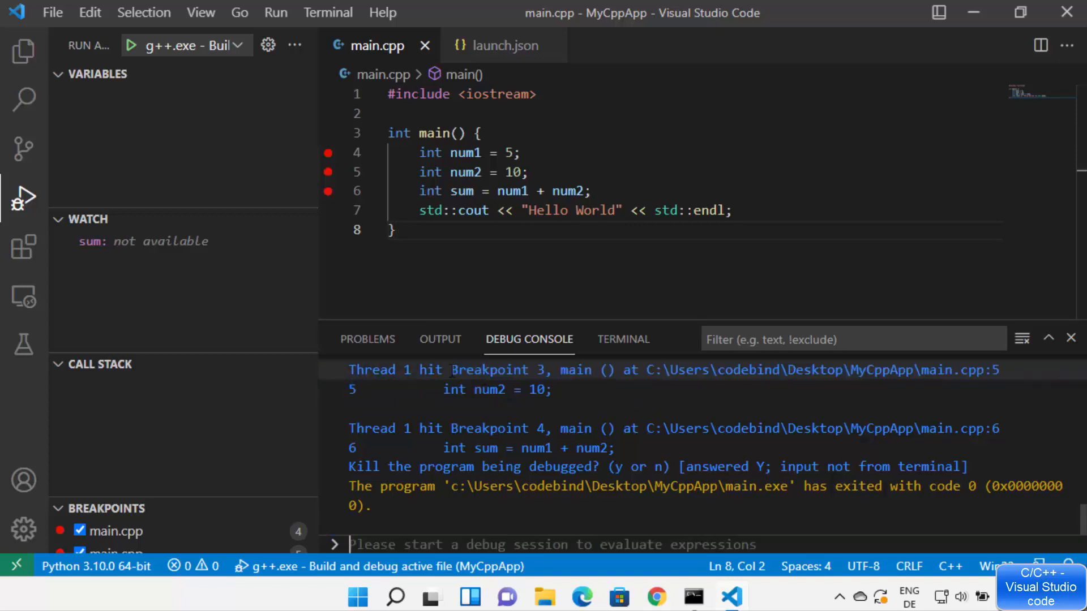
{"action": "left_click_drag", "start_coordinate": [452, 371], "coordinate": [553, 371]}
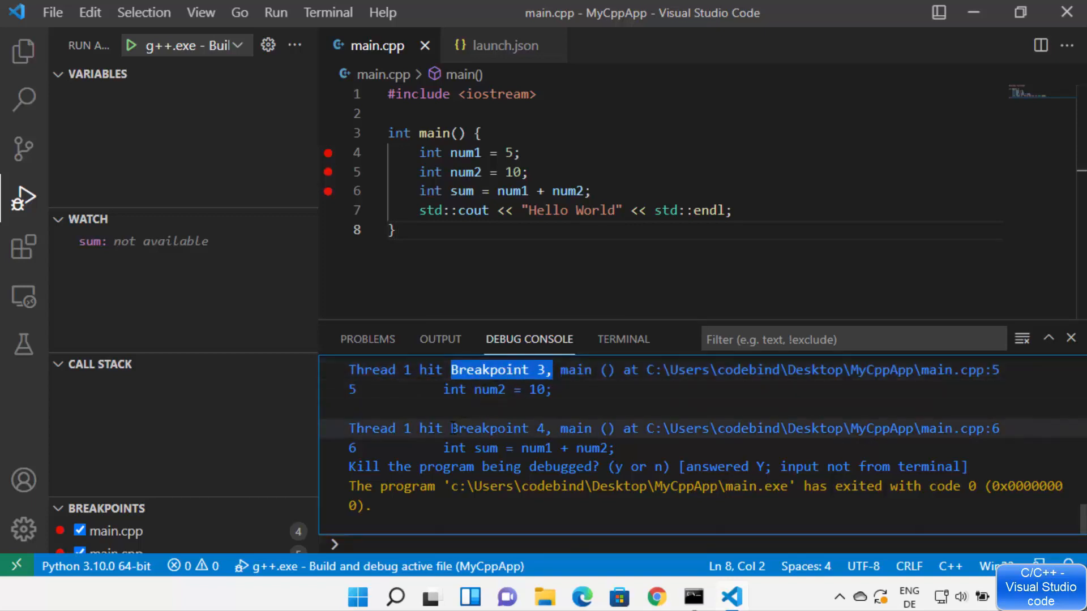
{"action": "left_click_drag", "start_coordinate": [452, 428], "coordinate": [525, 428]}
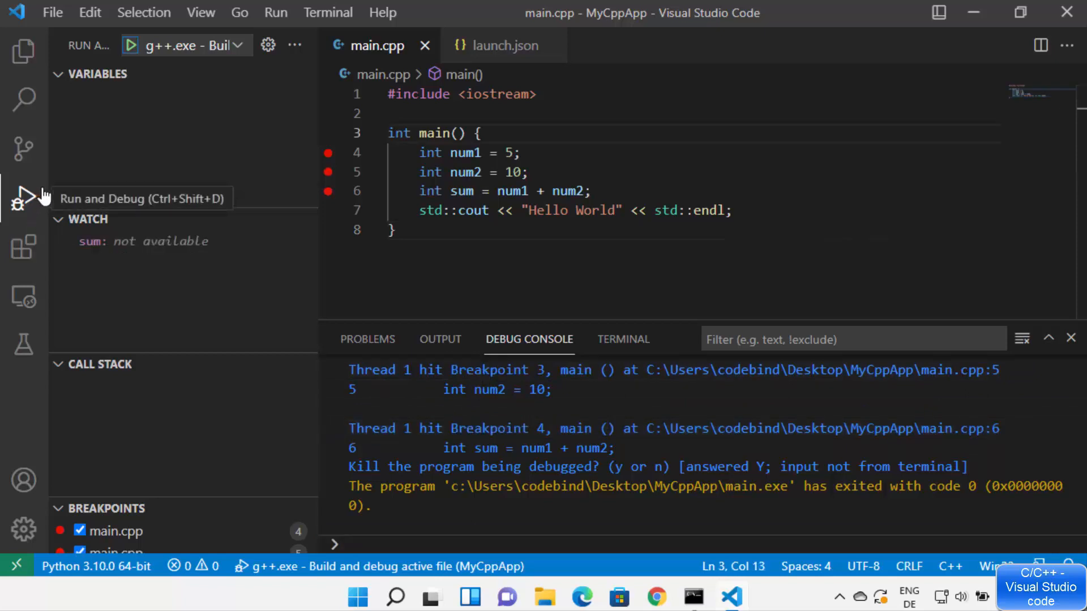
- Choose "g++.exe - Build and debug active file" as the launch configuration for Run and Debug
{"action": "left_click", "coordinate": [238, 47]}
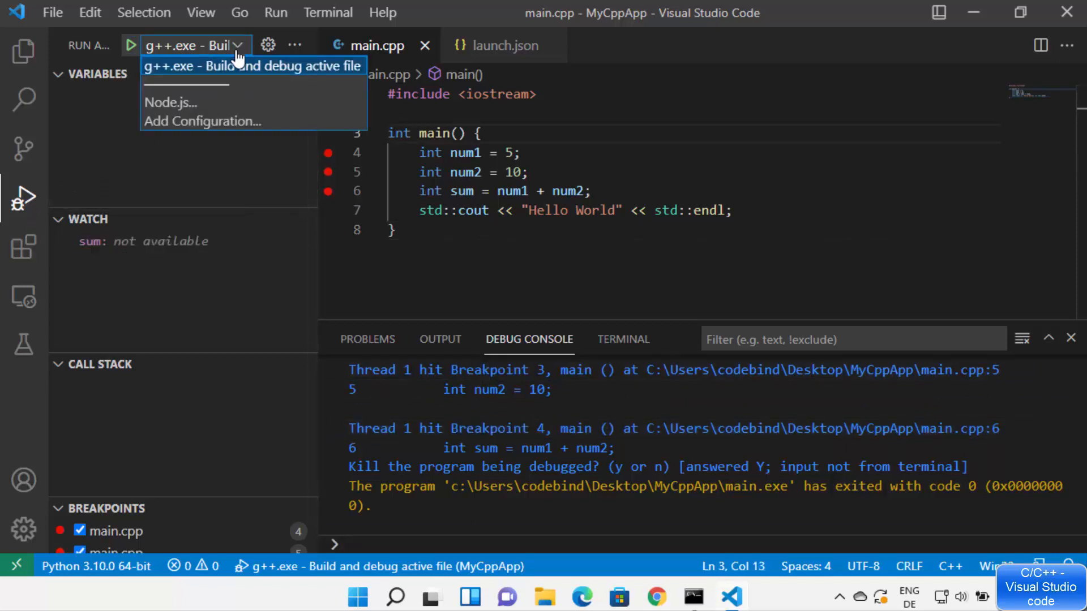
{"action": "left_click", "coordinate": [195, 68]}
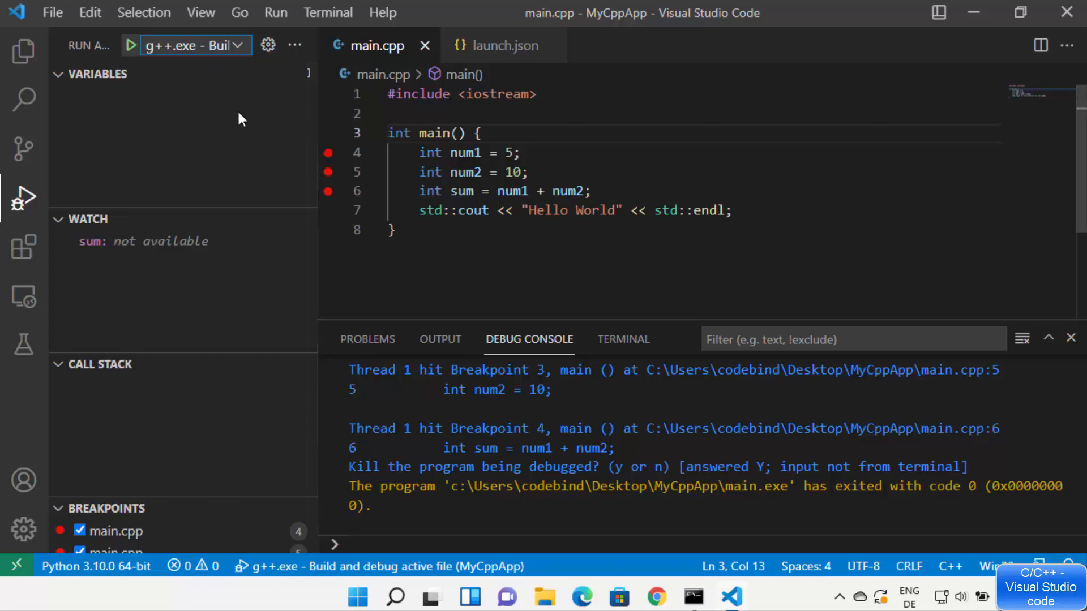
{"action": "left_click", "coordinate": [32, 54]}
{"action": "left_click", "coordinate": [23, 198]}
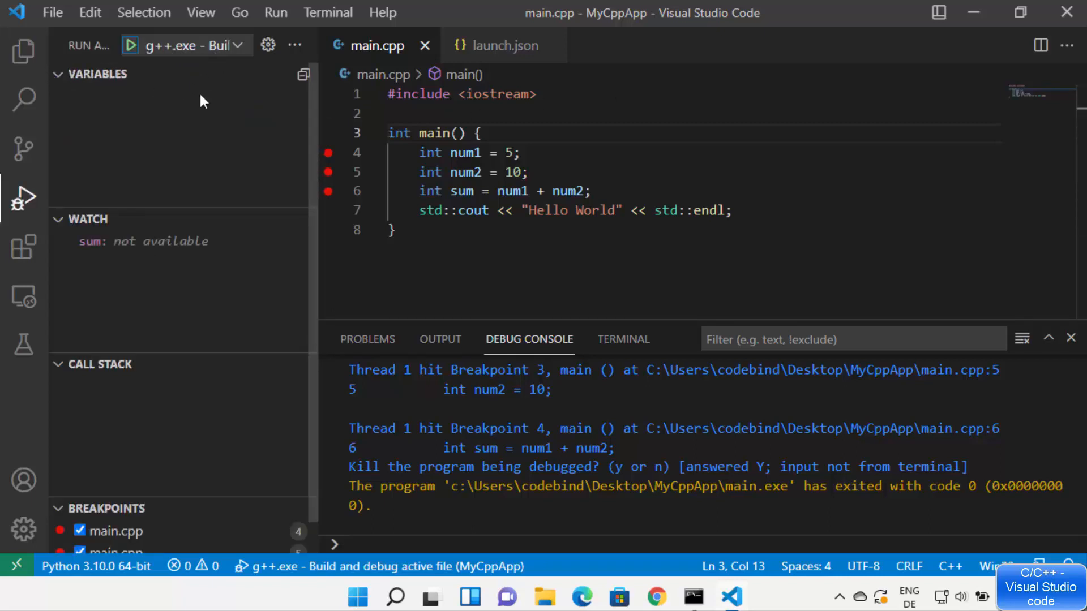
- Open launch.json from the project's .vscode folder
{"action": "left_click", "coordinate": [31, 55]}
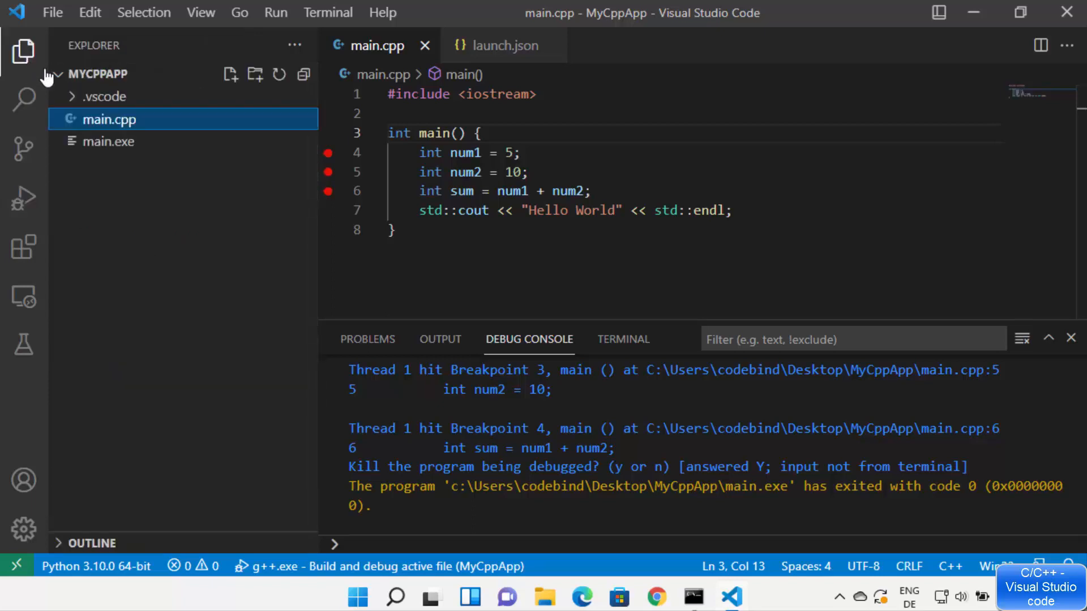
{"action": "left_click", "coordinate": [77, 100]}
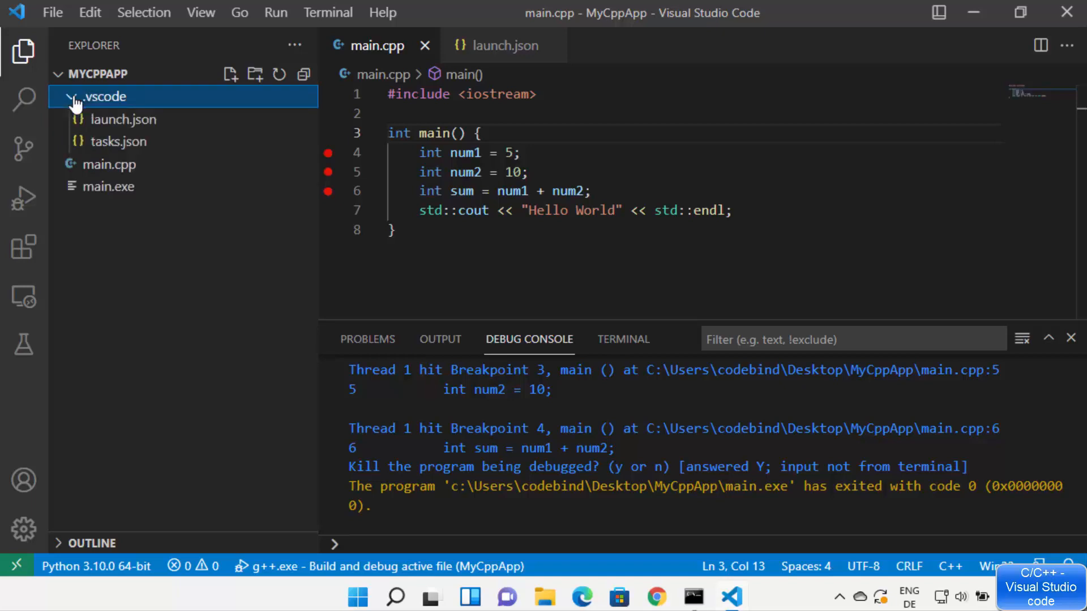
{"action": "left_click", "coordinate": [144, 125]}
{"action": "scroll", "coordinate": [701, 182], "scroll_direction": "down", "scroll_amount": 1}
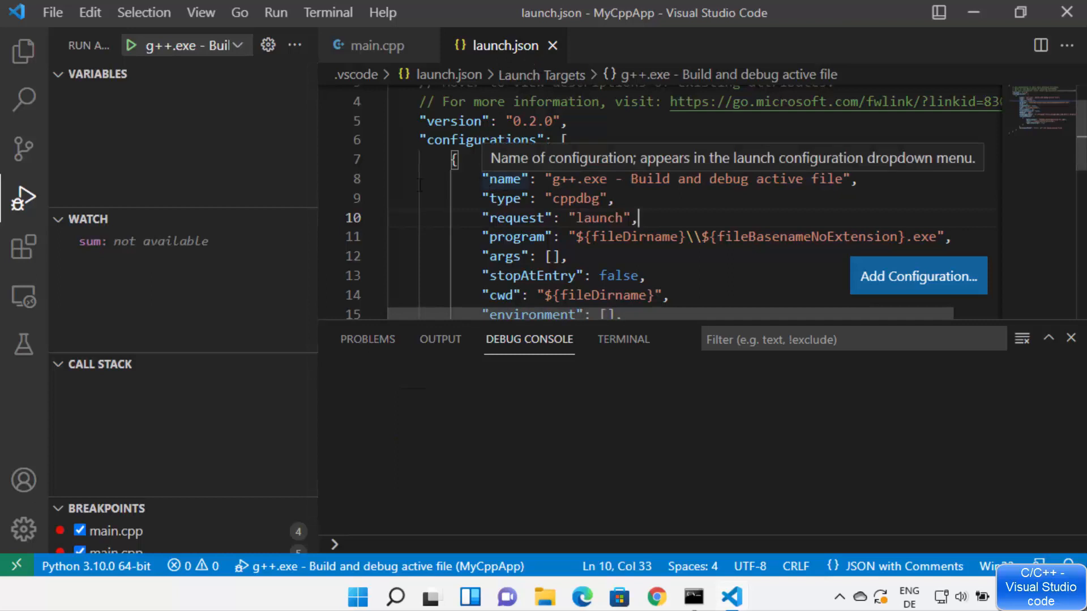
- Compare the name entry of the configuration in launch.json with the available launch configurations
{"action": "double_click", "coordinate": [505, 179]}
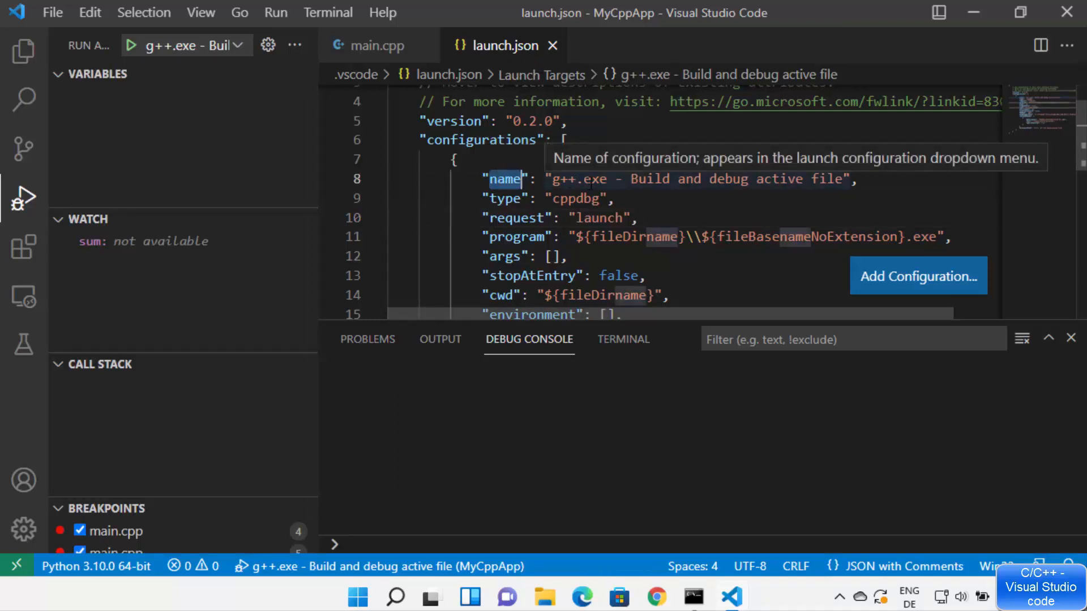
{"action": "left_click", "coordinate": [187, 46]}
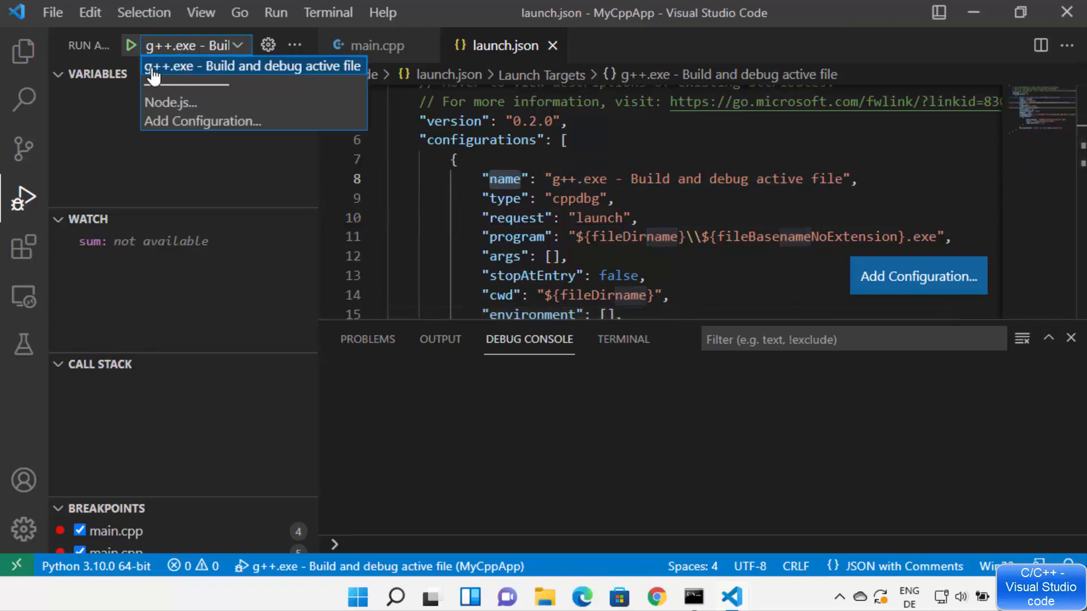
{"action": "left_click", "coordinate": [584, 177]}
{"action": "left_click", "coordinate": [453, 161]}
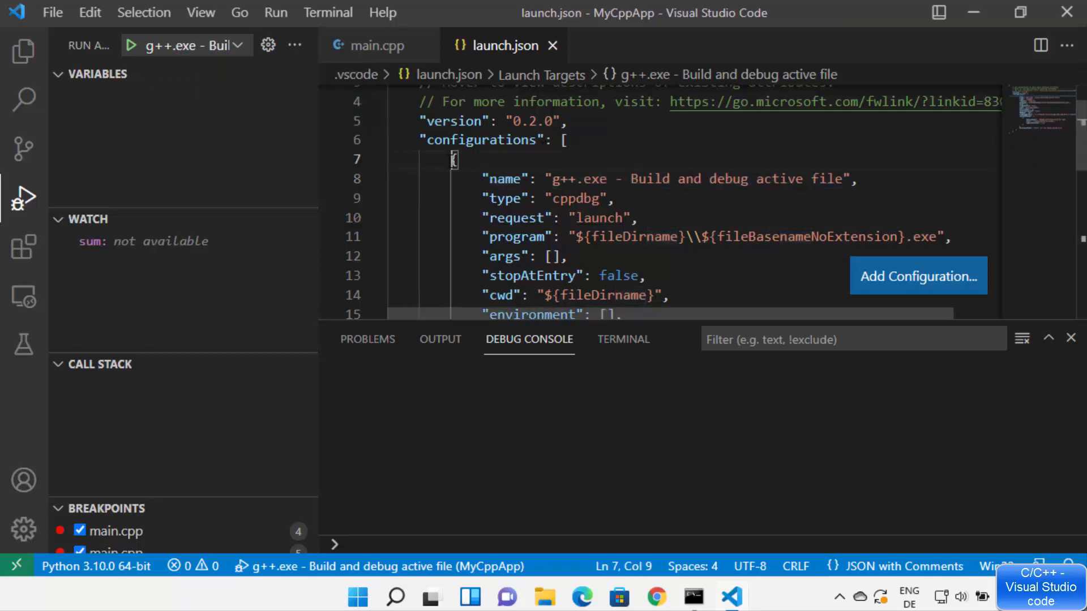
{"action": "scroll", "coordinate": [524, 225], "scroll_direction": "down", "scroll_amount": 4}
{"action": "scroll", "coordinate": [524, 225], "scroll_direction": "up", "scroll_amount": 5}
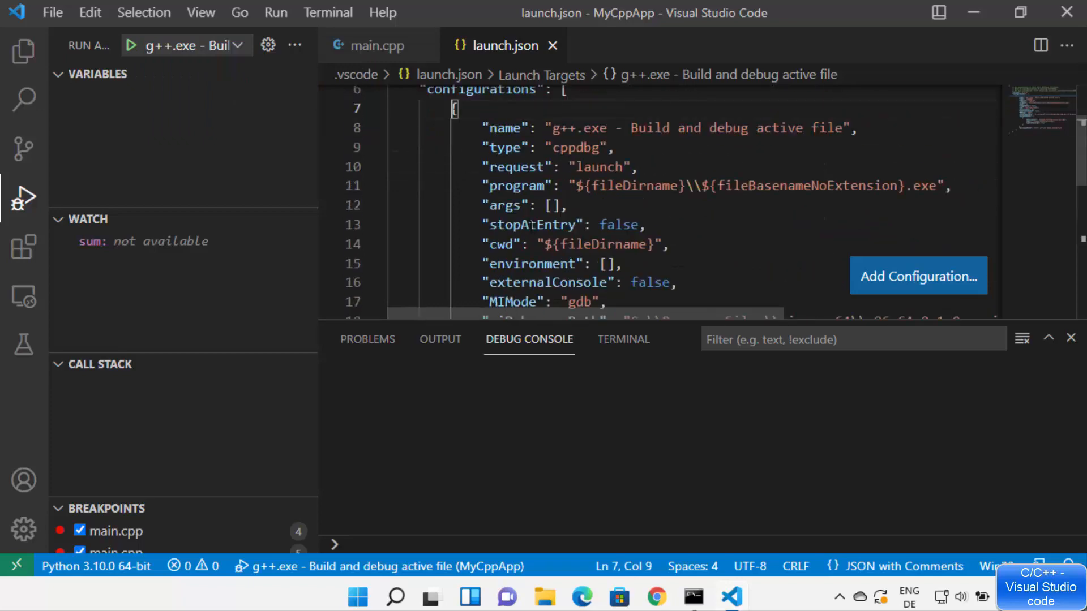
{"action": "left_click_drag", "start_coordinate": [552, 179], "coordinate": [827, 179]}
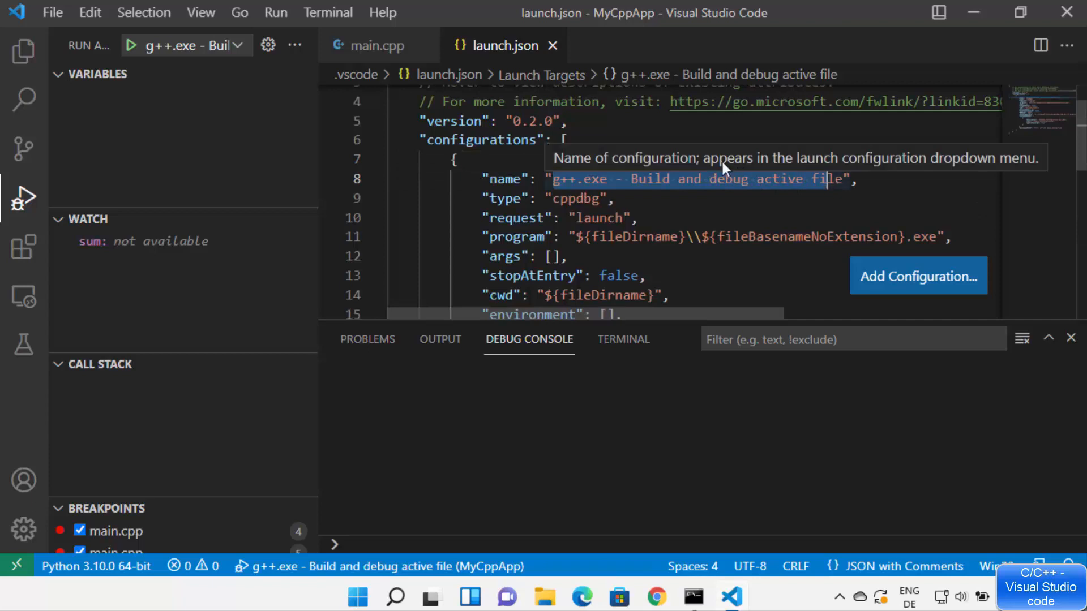
{"action": "scroll", "coordinate": [712, 158], "scroll_direction": "down", "scroll_amount": 1}
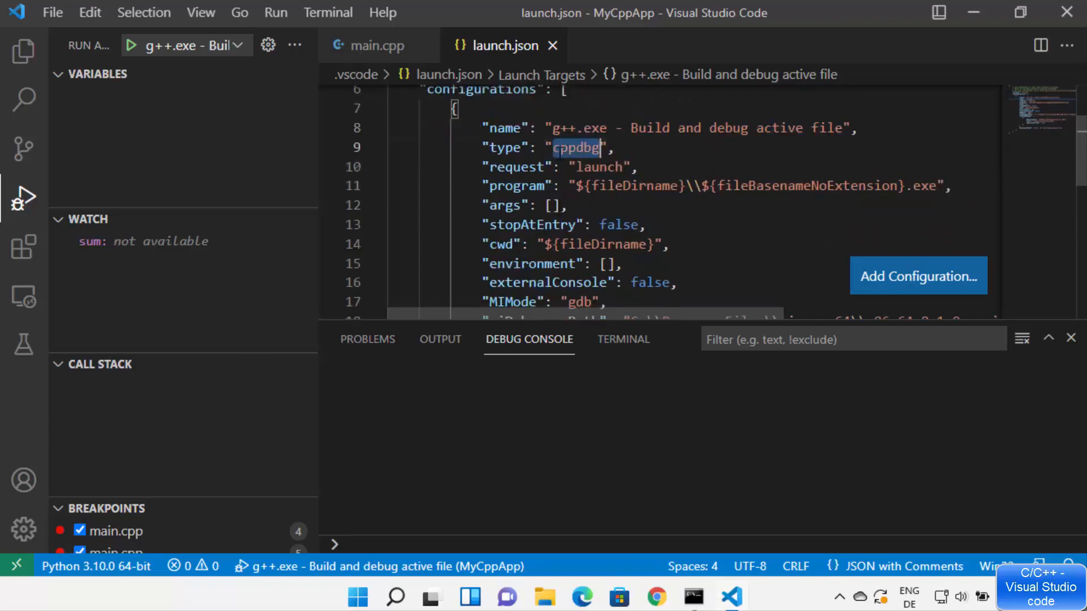
- Examine the type and request entries of the g++.exe configuration in launch.json
{"action": "triple_click", "coordinate": [559, 150]}
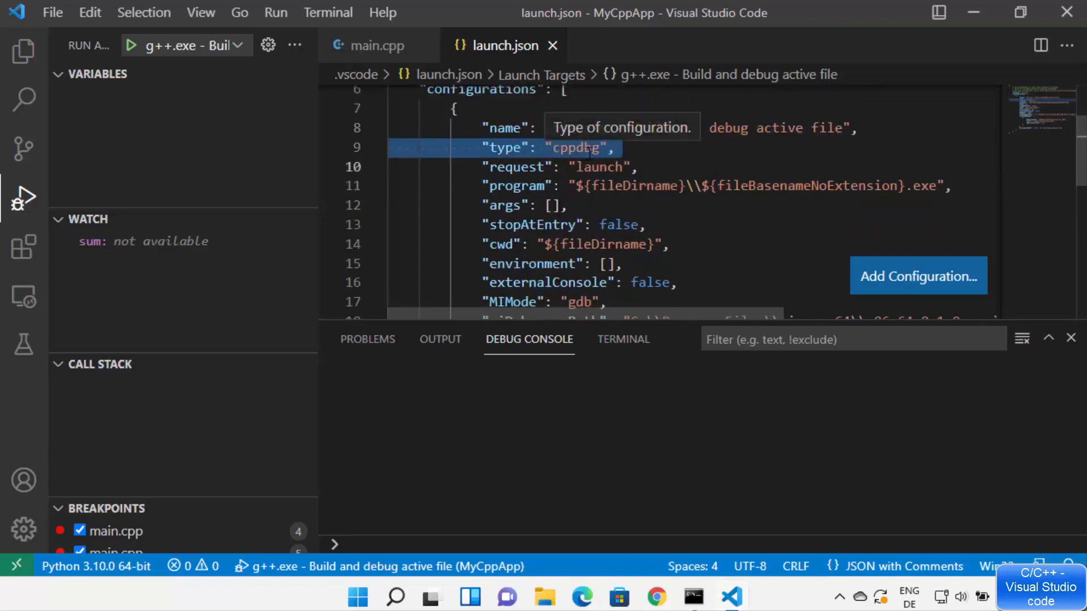
{"action": "double_click", "coordinate": [589, 150]}
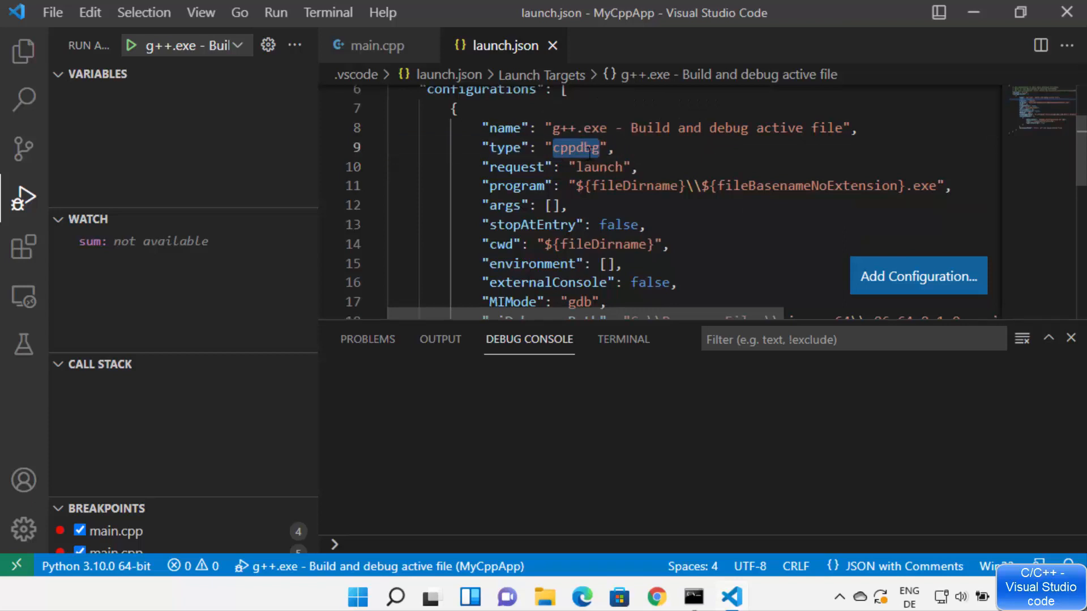
{"action": "double_click", "coordinate": [596, 168]}
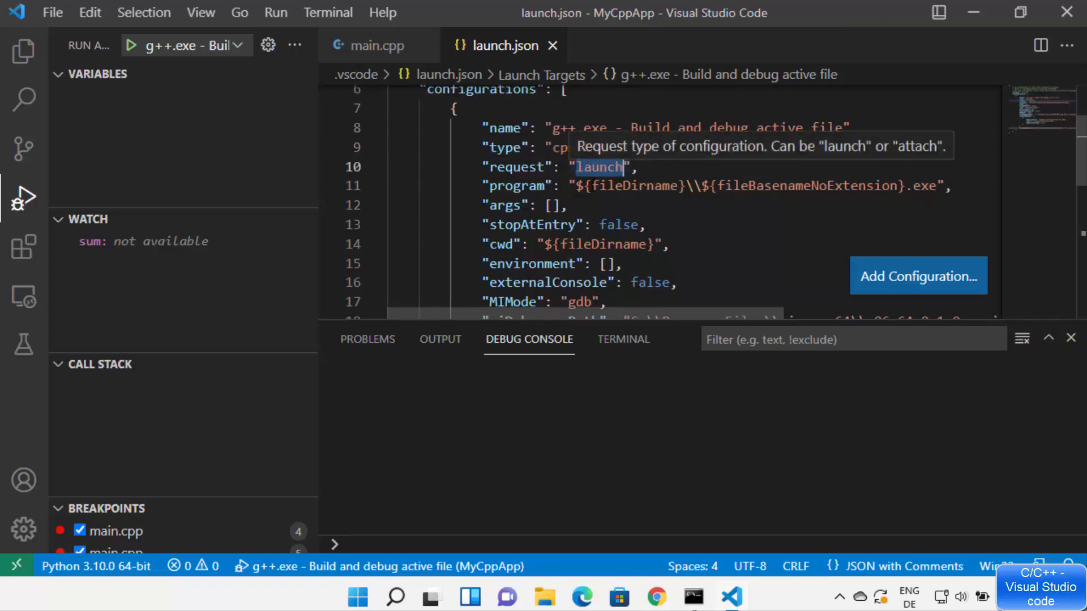
- Examine the program entry in launch.json, covering its fileDirname and fileBasenameNoExtension variables and the .exe extension
{"action": "left_click_drag", "start_coordinate": [576, 186], "coordinate": [938, 187]}
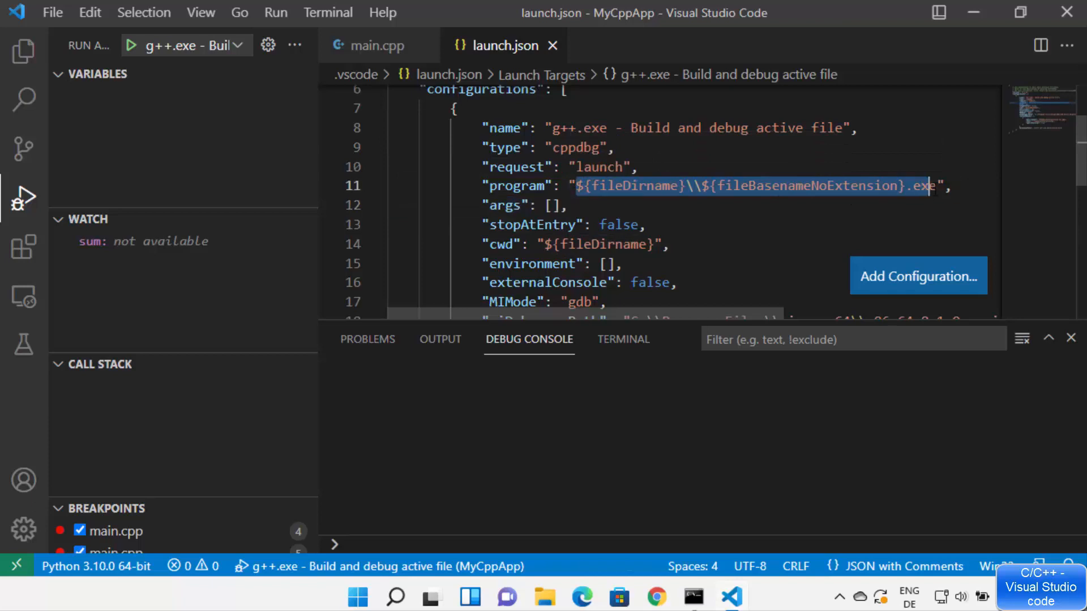
{"action": "double_click", "coordinate": [628, 187]}
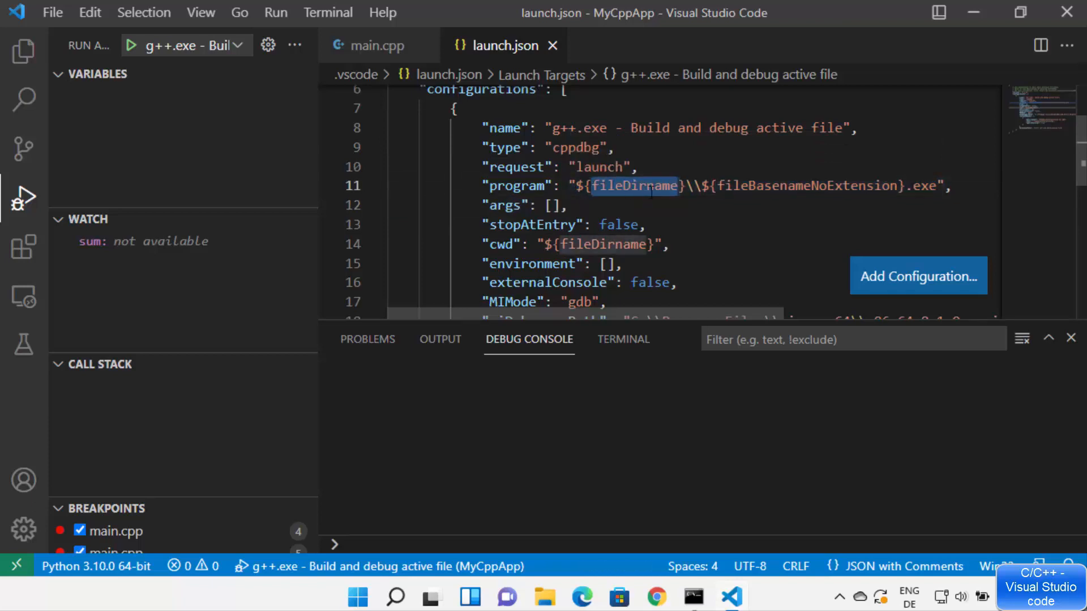
{"action": "double_click", "coordinate": [781, 187]}
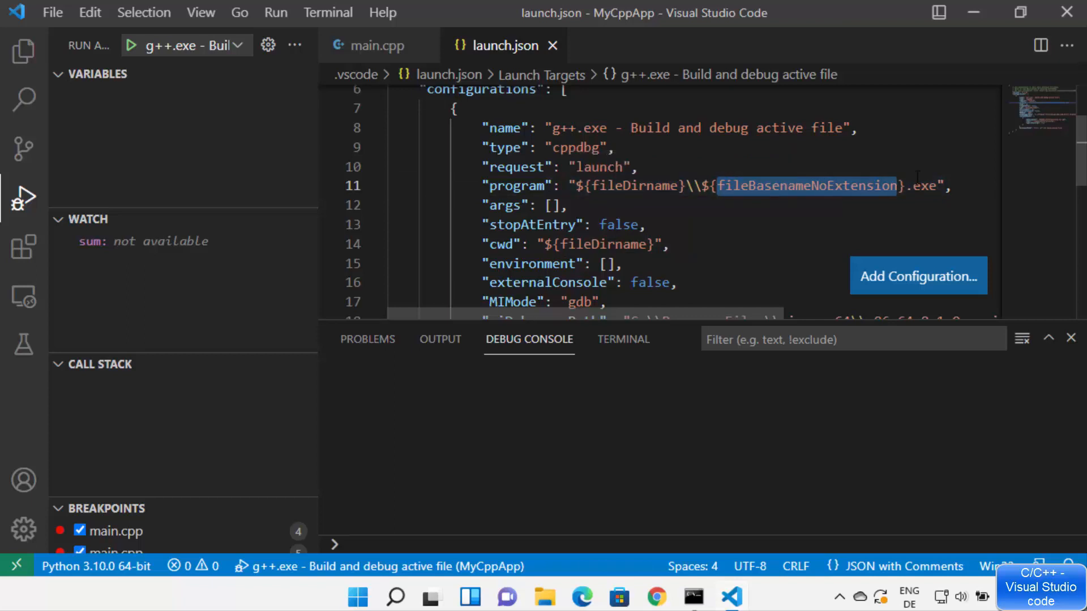
{"action": "left_click_drag", "start_coordinate": [904, 187], "coordinate": [945, 187]}
- Review the MIMode entry and the full miDebuggerPath value in launch.json, and close the file
{"action": "scroll", "coordinate": [743, 197], "scroll_direction": "down", "scroll_amount": 1}
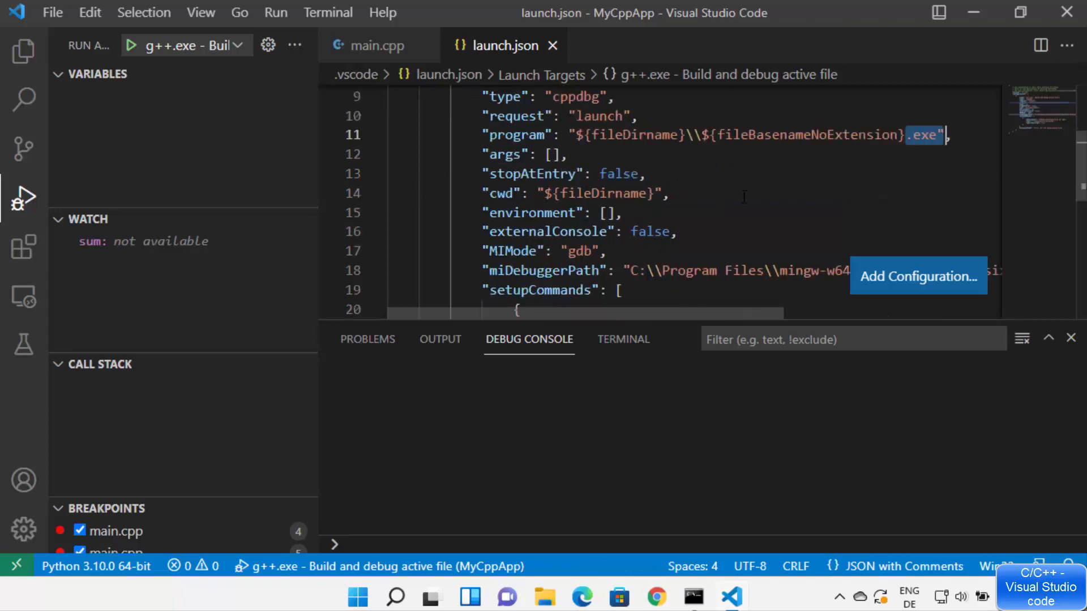
{"action": "scroll", "coordinate": [743, 198], "scroll_direction": "down", "scroll_amount": 1}
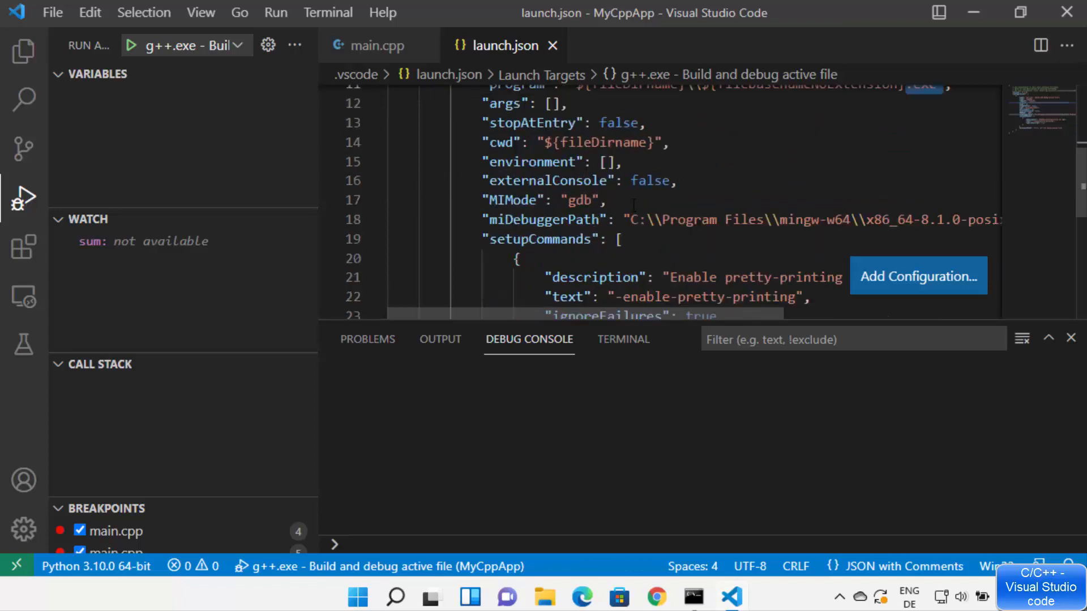
{"action": "double_click", "coordinate": [574, 201]}
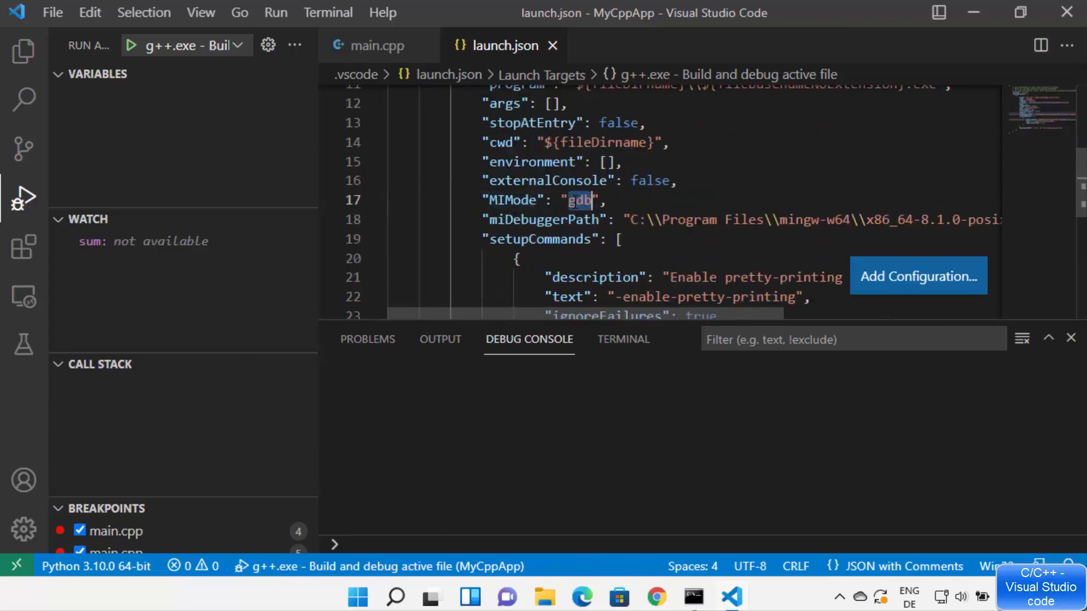
{"action": "scroll", "coordinate": [668, 211], "scroll_direction": "down", "scroll_amount": 1}
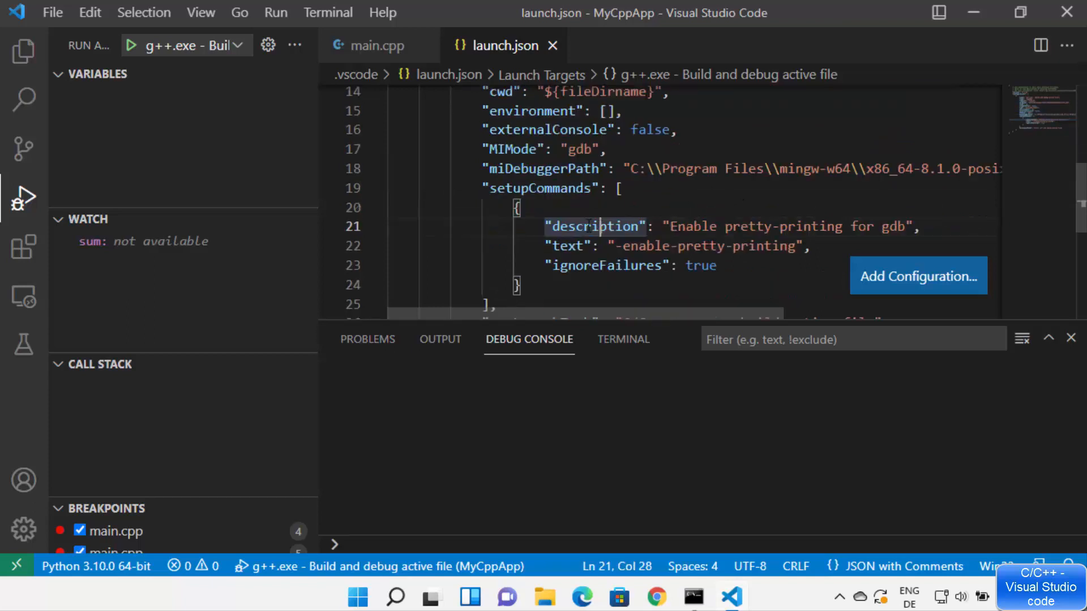
{"action": "double_click", "coordinate": [557, 168]}
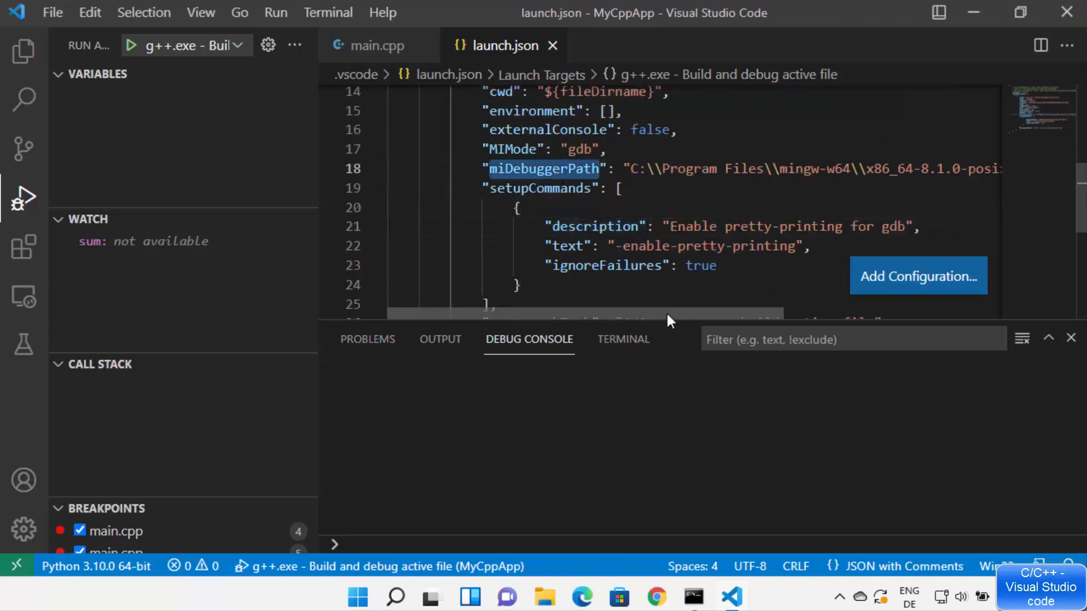
{"action": "left_click_drag", "start_coordinate": [667, 314], "coordinate": [889, 317]}
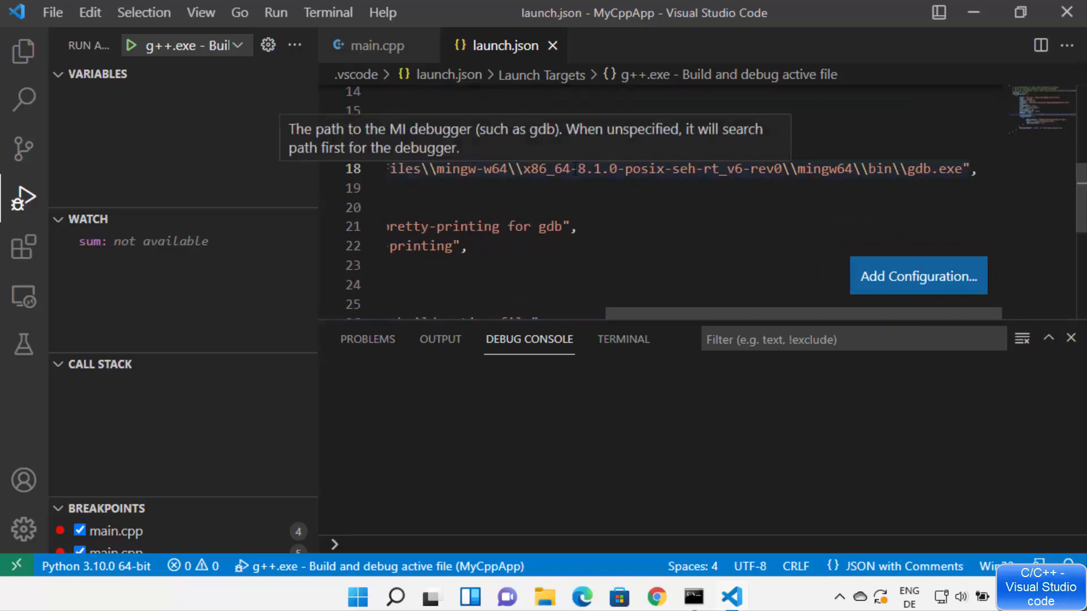
{"action": "scroll", "coordinate": [857, 172], "scroll_direction": "left", "scroll_amount": 5}
{"action": "scroll", "coordinate": [857, 172], "scroll_direction": "down", "scroll_amount": 1}
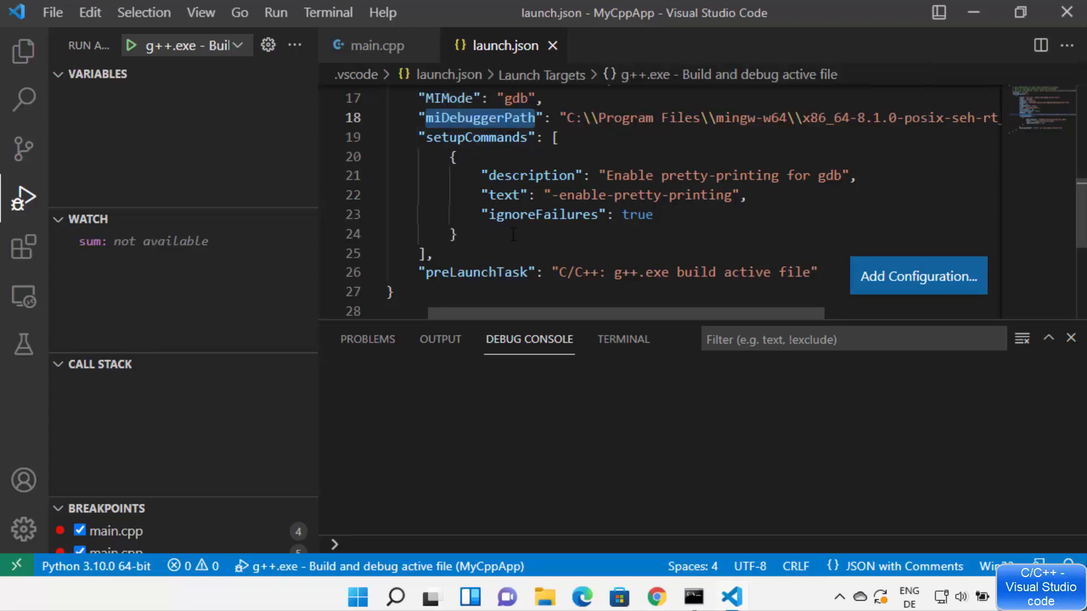
{"action": "left_click", "coordinate": [553, 46]}
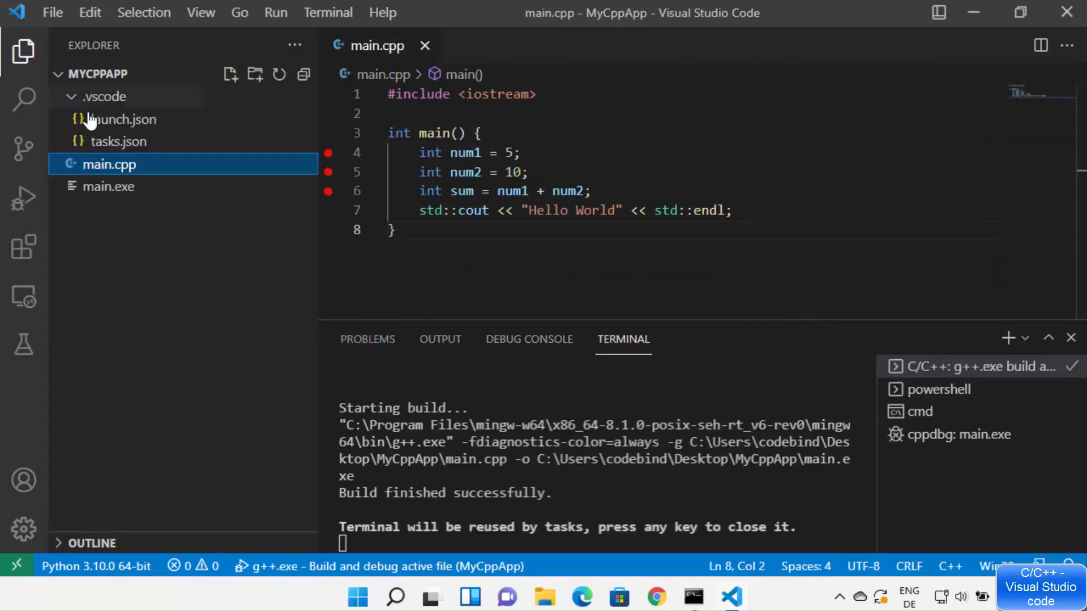
- Reopen launch.json from the .vscode folder and check the start of the miDebuggerPath value
{"action": "left_click", "coordinate": [136, 121]}
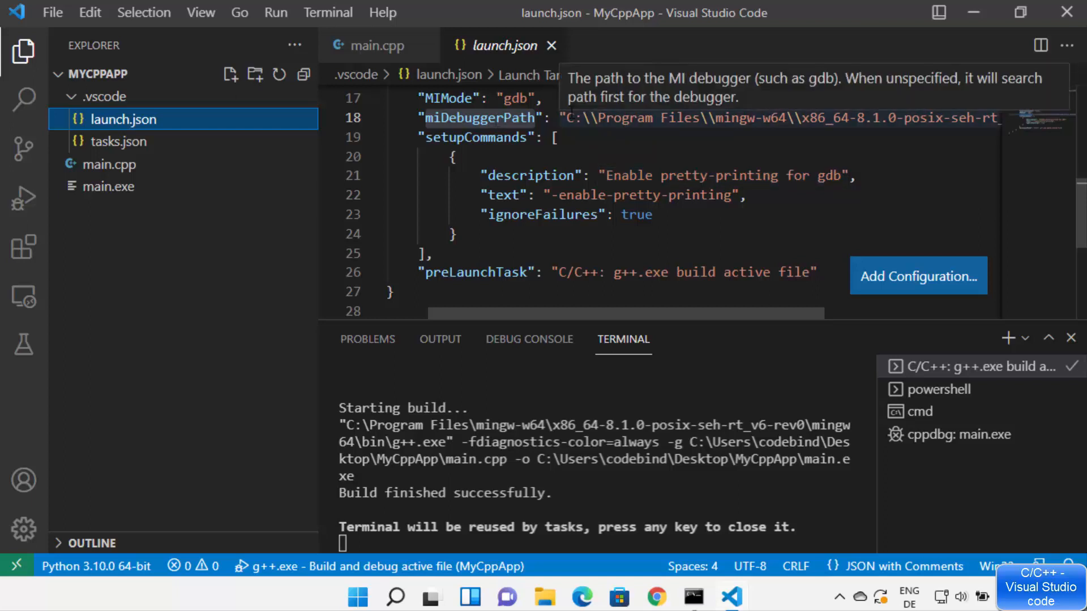
{"action": "left_click_drag", "start_coordinate": [566, 117], "coordinate": [630, 119]}
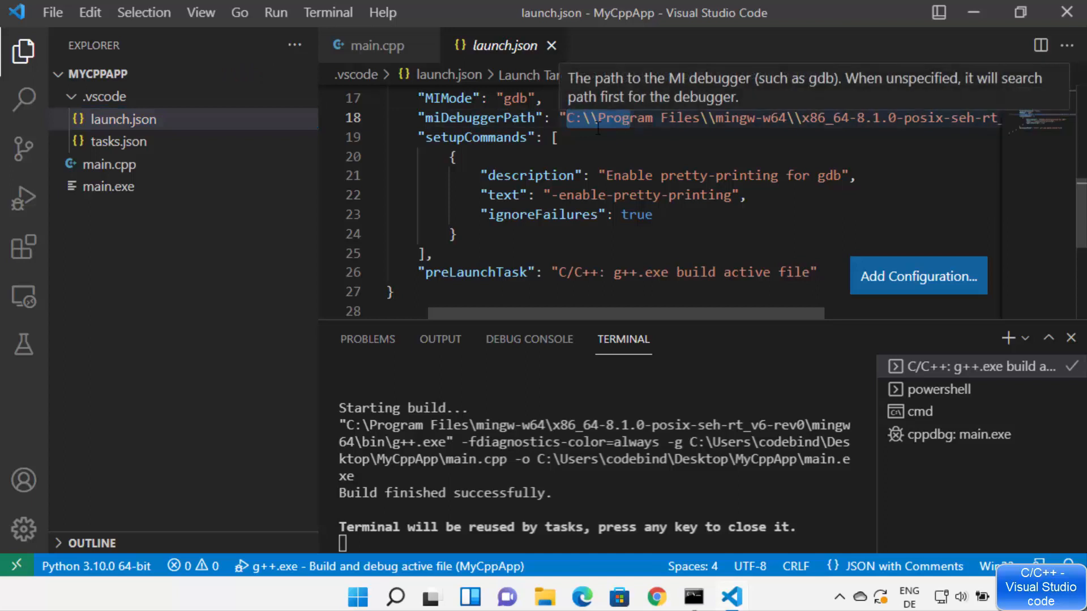
- Open tasks.json from the .vscode folder and examine the full compiler path in its command entry
{"action": "left_click", "coordinate": [154, 144]}
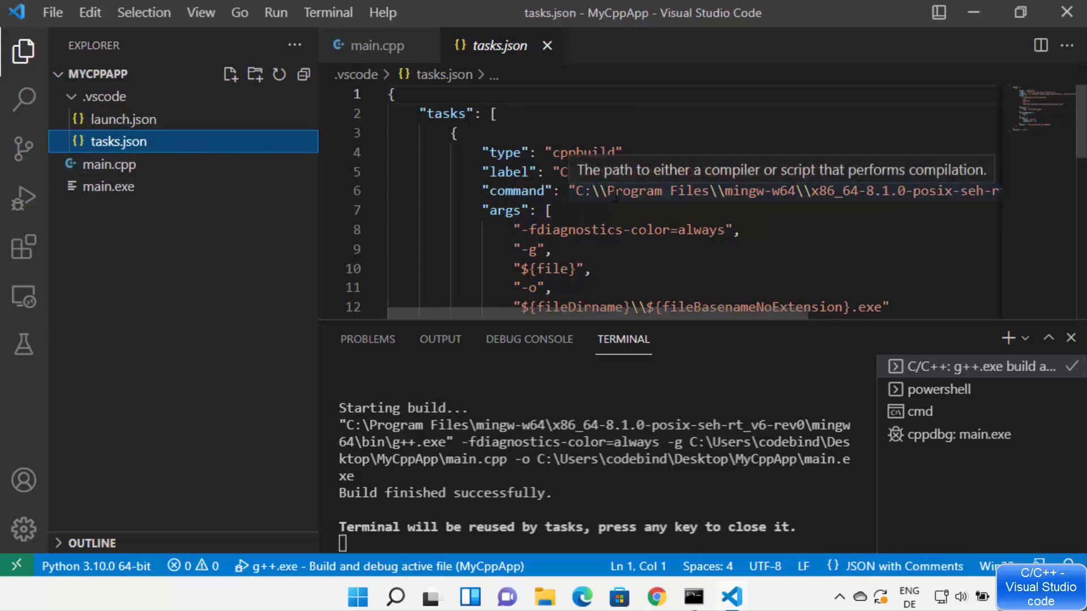
{"action": "double_click", "coordinate": [497, 211]}
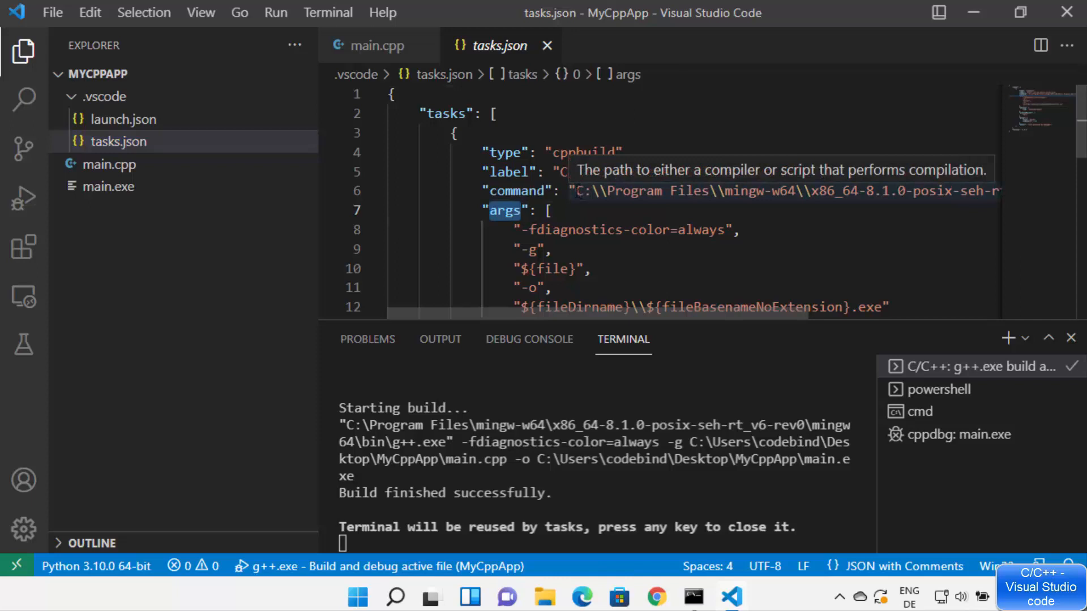
{"action": "left_click_drag", "start_coordinate": [578, 193], "coordinate": [971, 193]}
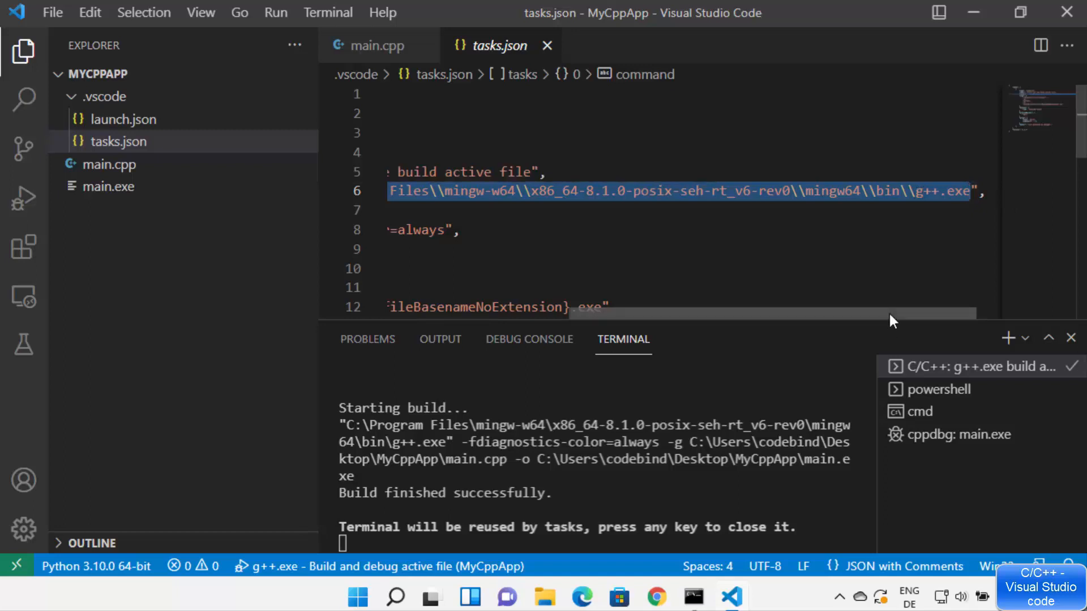
{"action": "left_click_drag", "start_coordinate": [888, 311], "coordinate": [736, 315]}
- Review the build arguments, including the -o flag, and the remaining options in tasks.json, and return to main.cpp
{"action": "scroll", "coordinate": [682, 199], "scroll_direction": "down", "scroll_amount": 1}
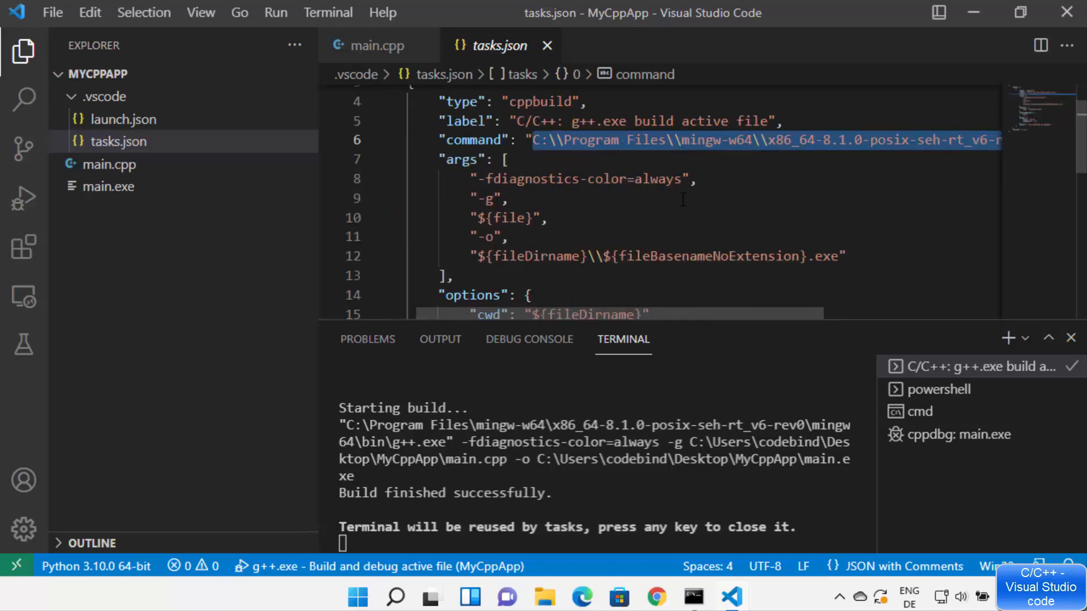
{"action": "left_click", "coordinate": [493, 237]}
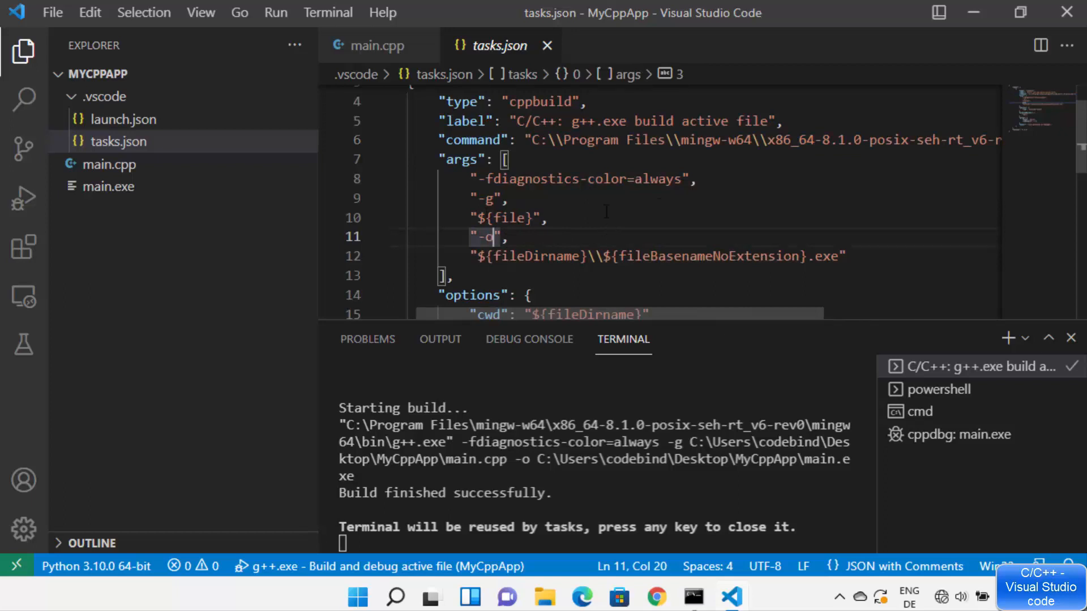
{"action": "scroll", "coordinate": [606, 212], "scroll_direction": "down", "scroll_amount": 2}
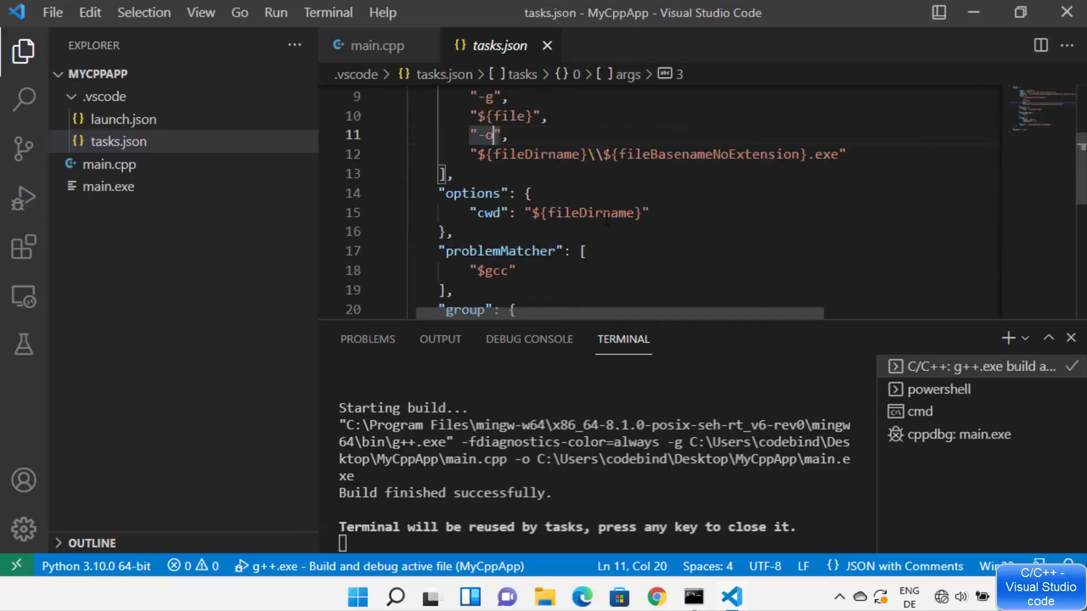
{"action": "scroll", "coordinate": [606, 211], "scroll_direction": "up", "scroll_amount": 3}
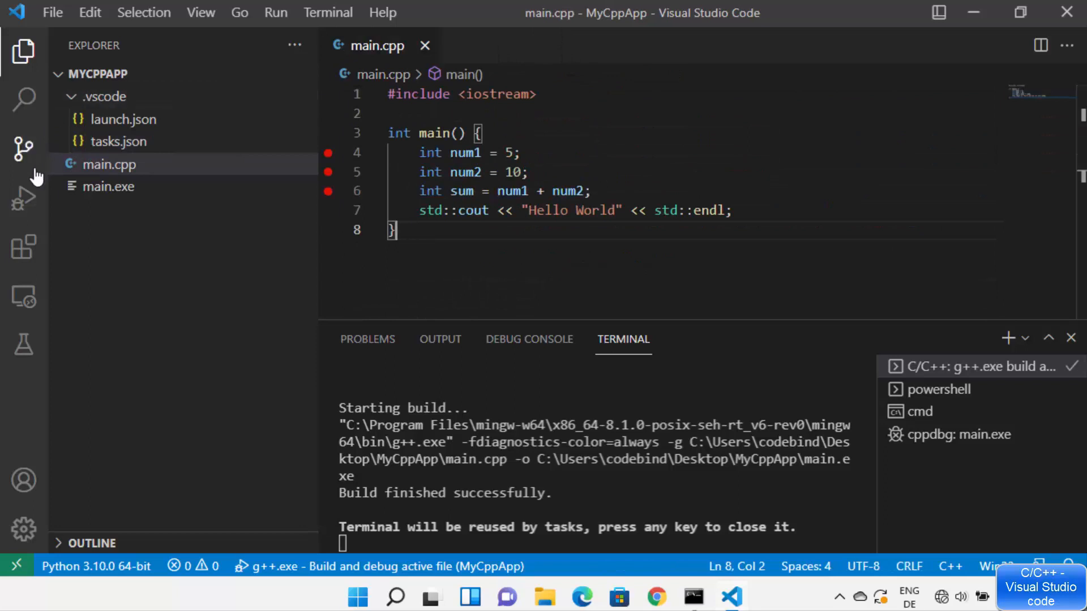
- Start debugging main.cpp with the "g++.exe - Build and debug active file" configuration
{"action": "left_click", "coordinate": [23, 198]}
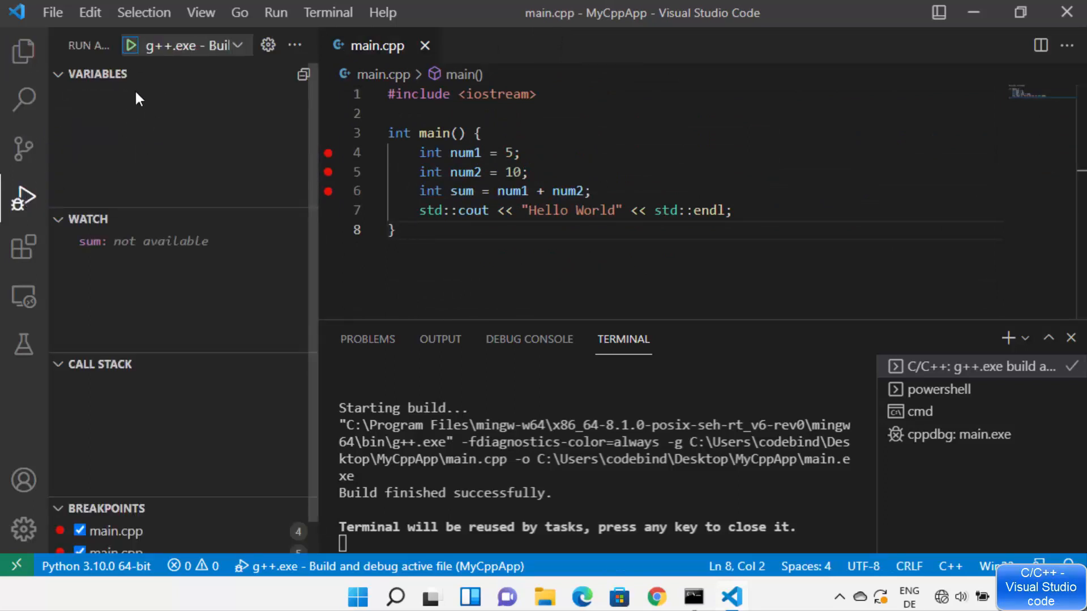
{"action": "left_click", "coordinate": [131, 45]}
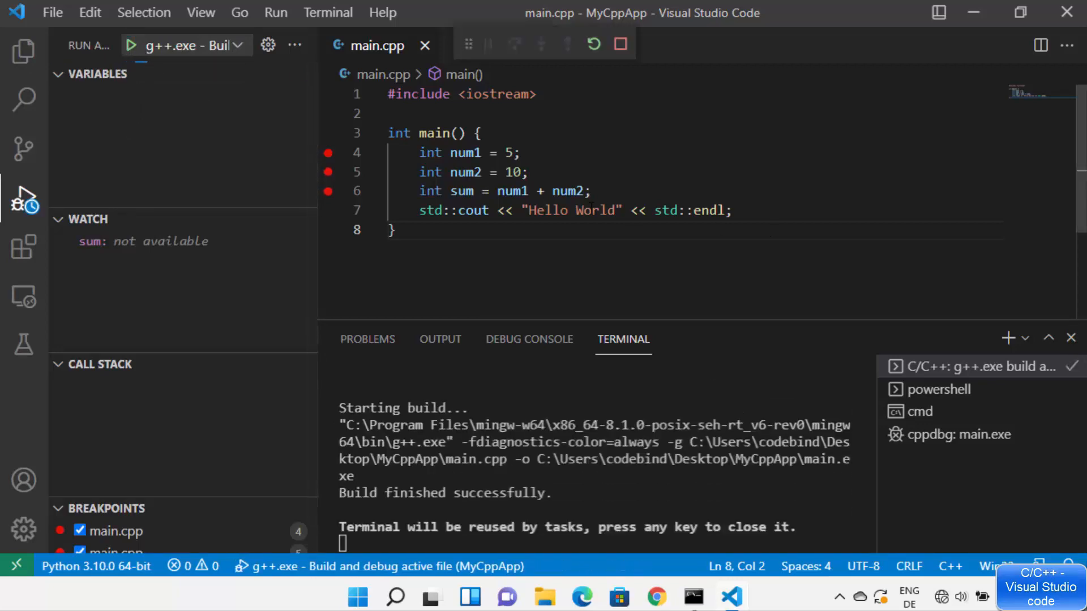